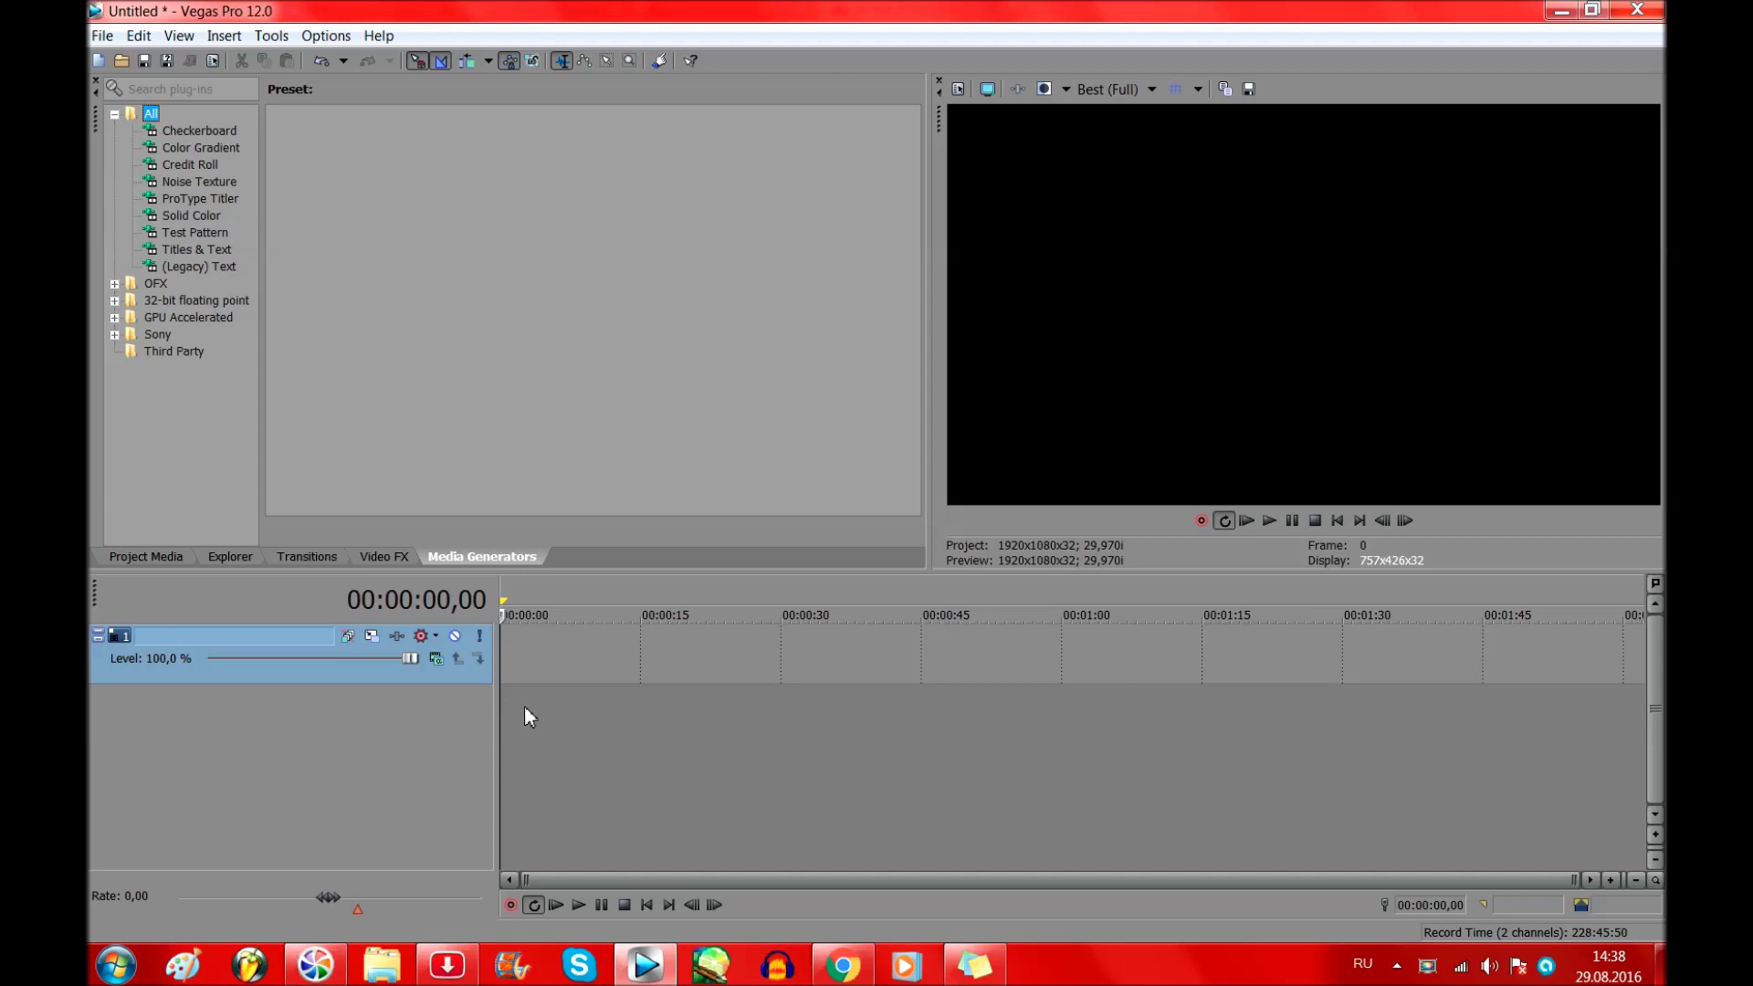
Insert a text media event at the start of the video track and clear its sample text.
right_click(518, 652)
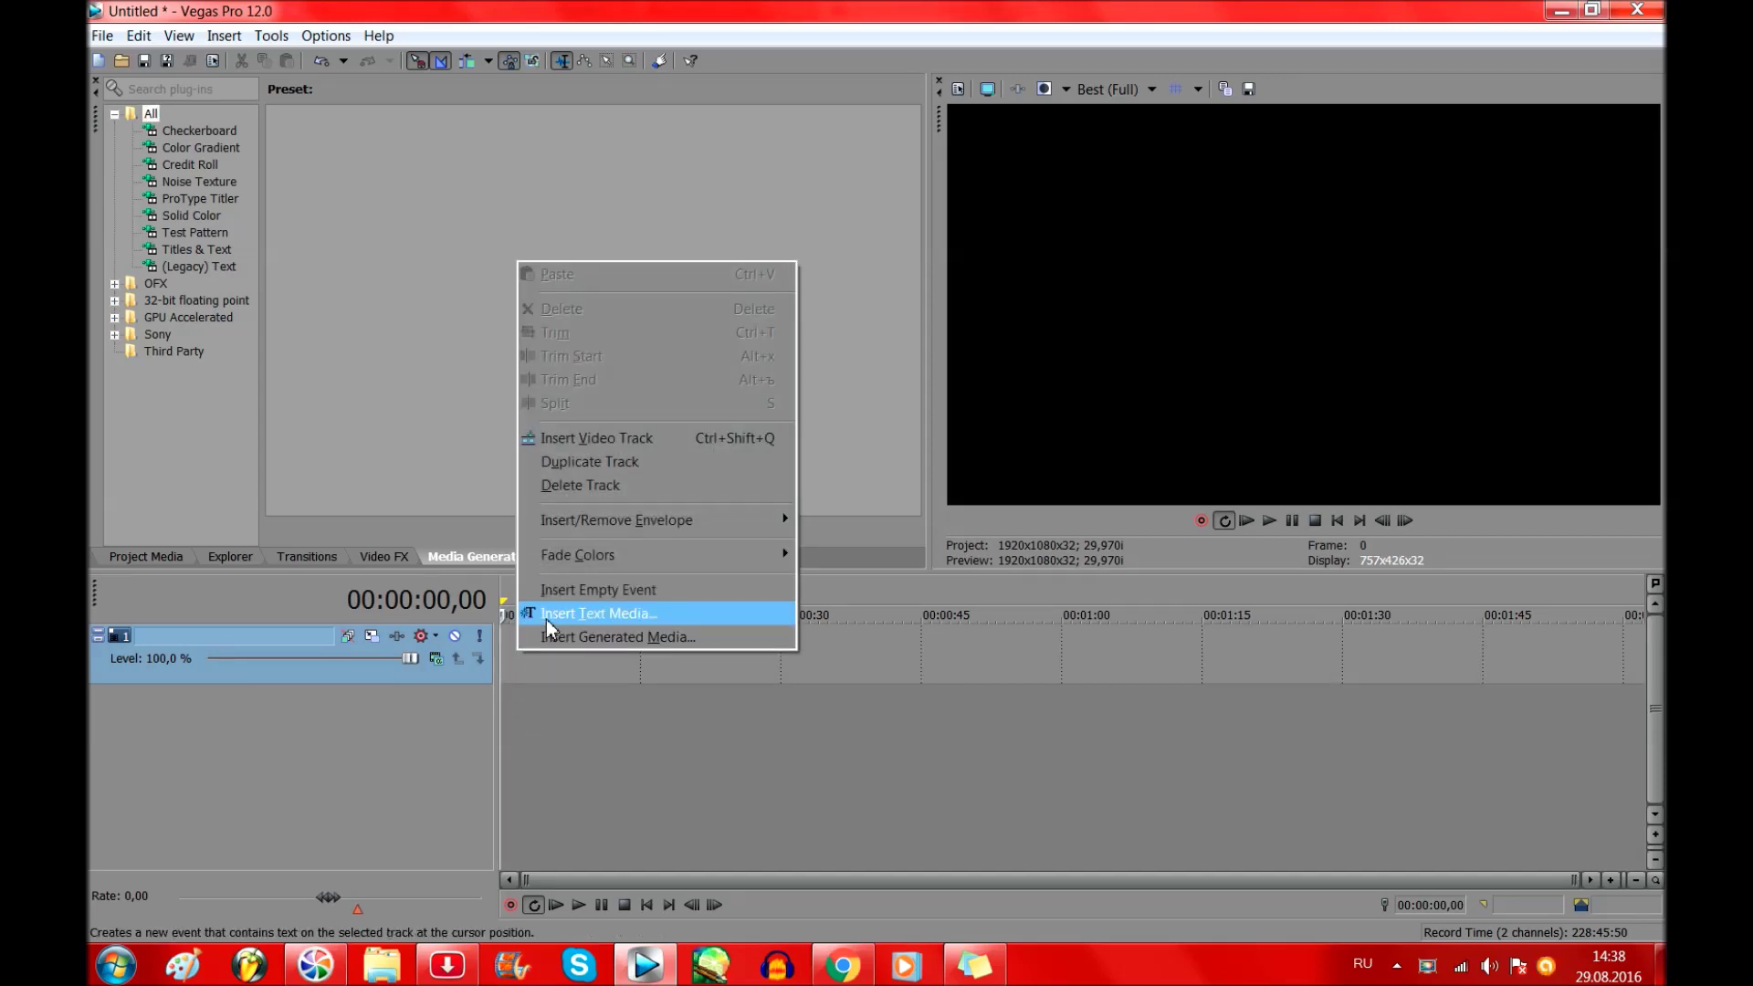
left_click(547, 619)
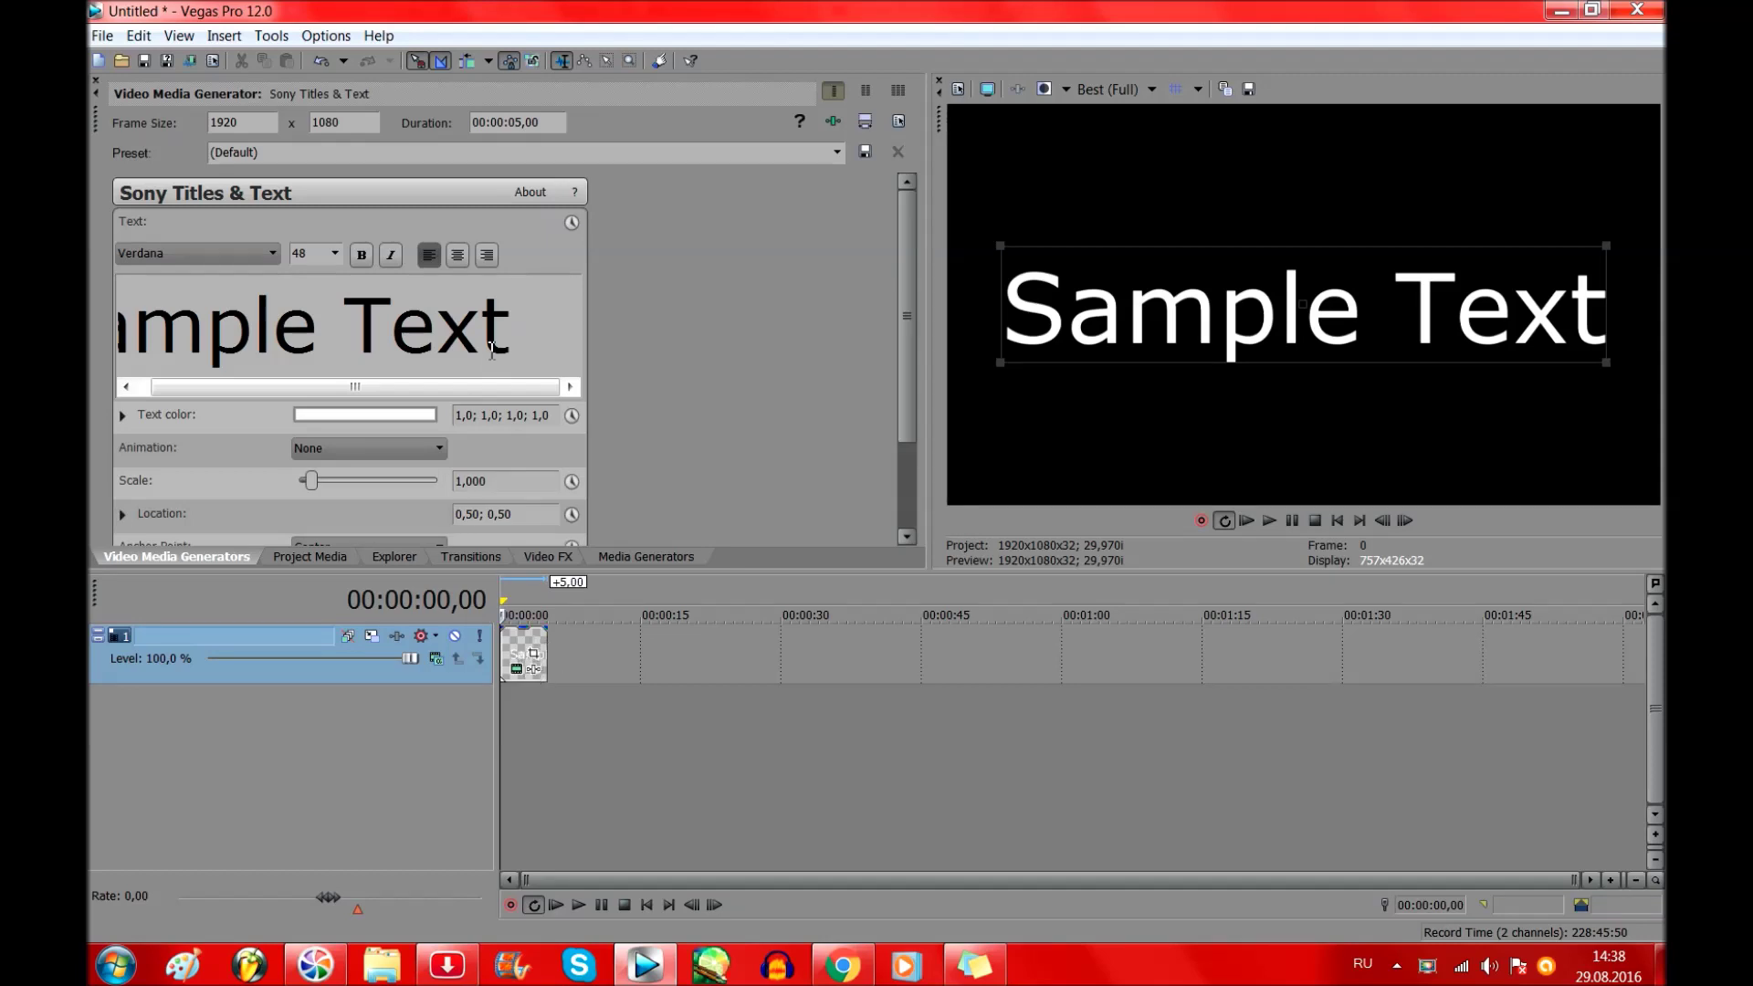
key("ctrl+a")
key("BackSpace")
Enter the title text on two lines: "why am i" and "doing this-".
type("црн")
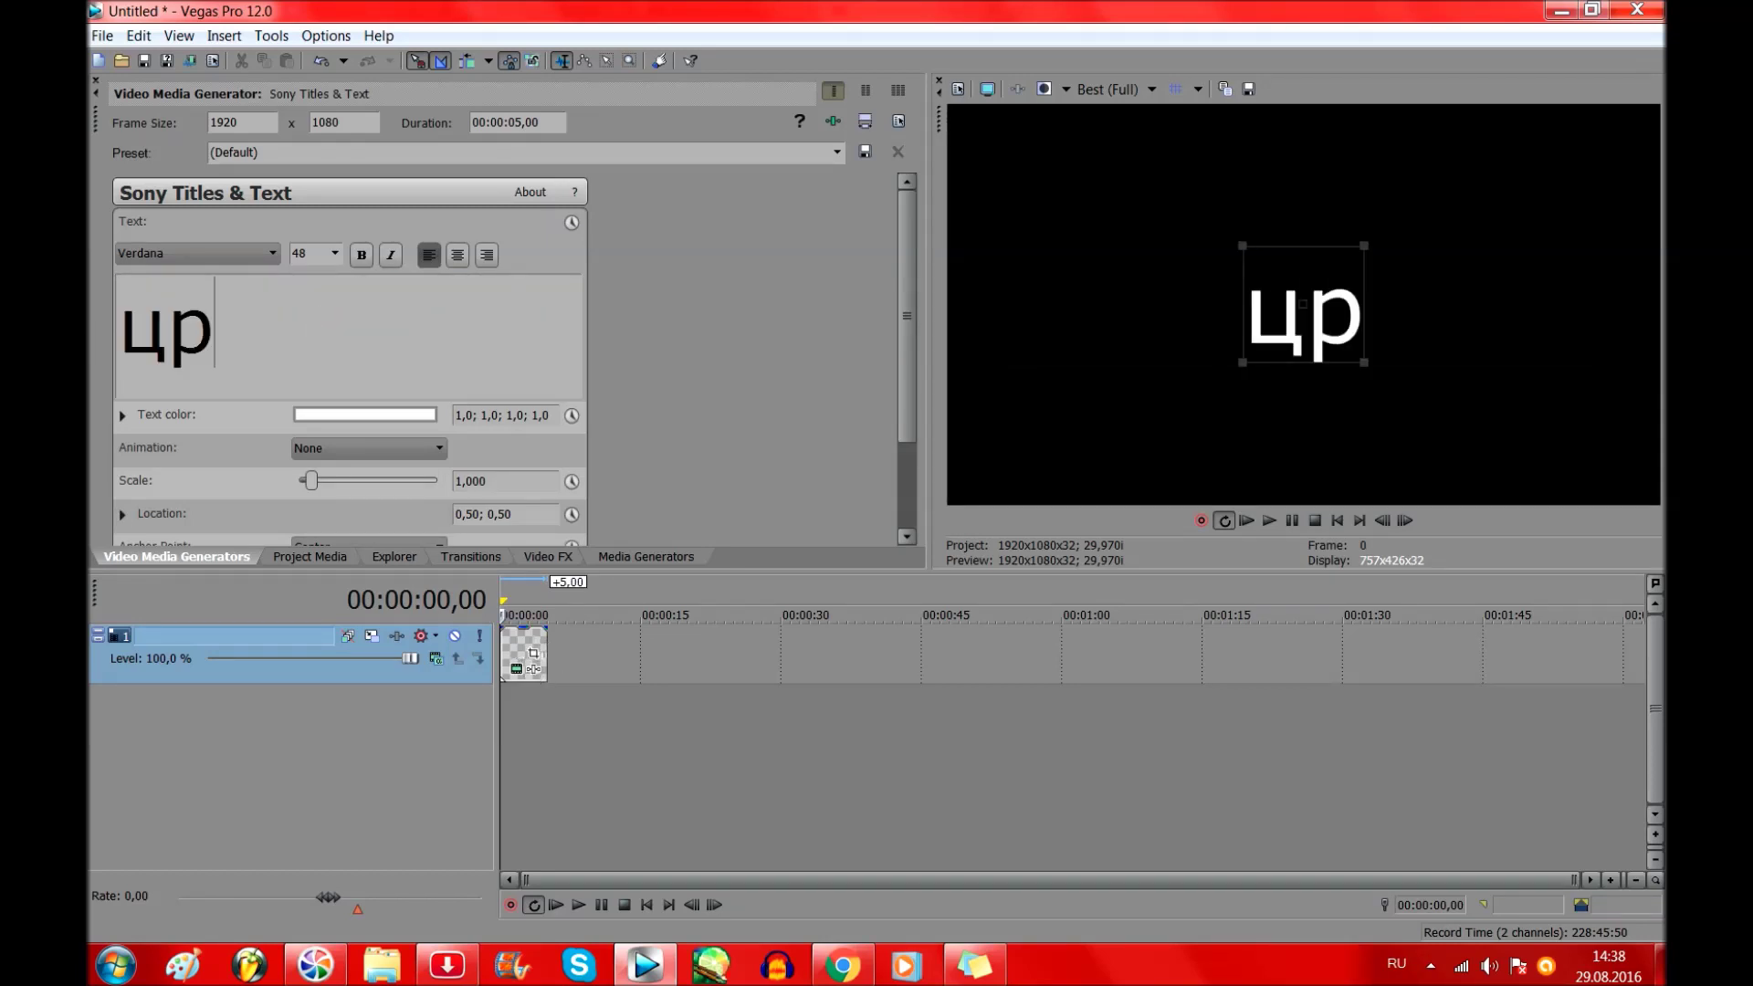
key("BackSpace")
key("BackSpace")
key("BackSpace")
key("alt+shift")
type("why am i")
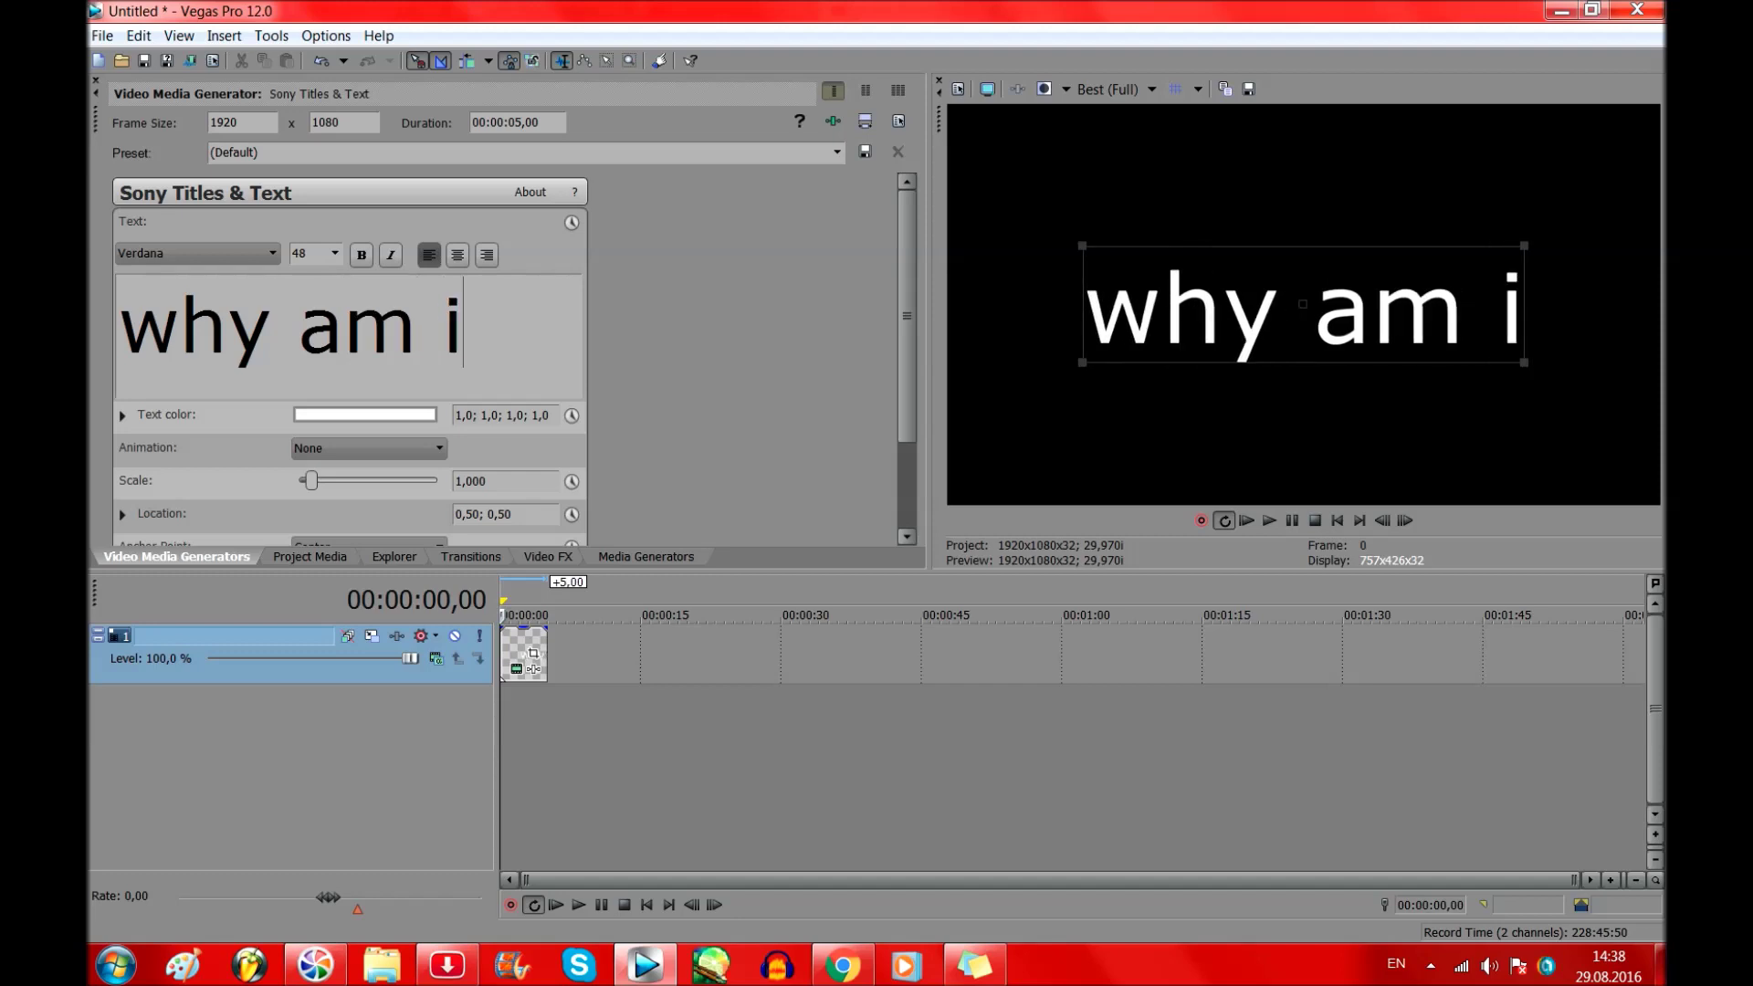
key("Return")
type("do")
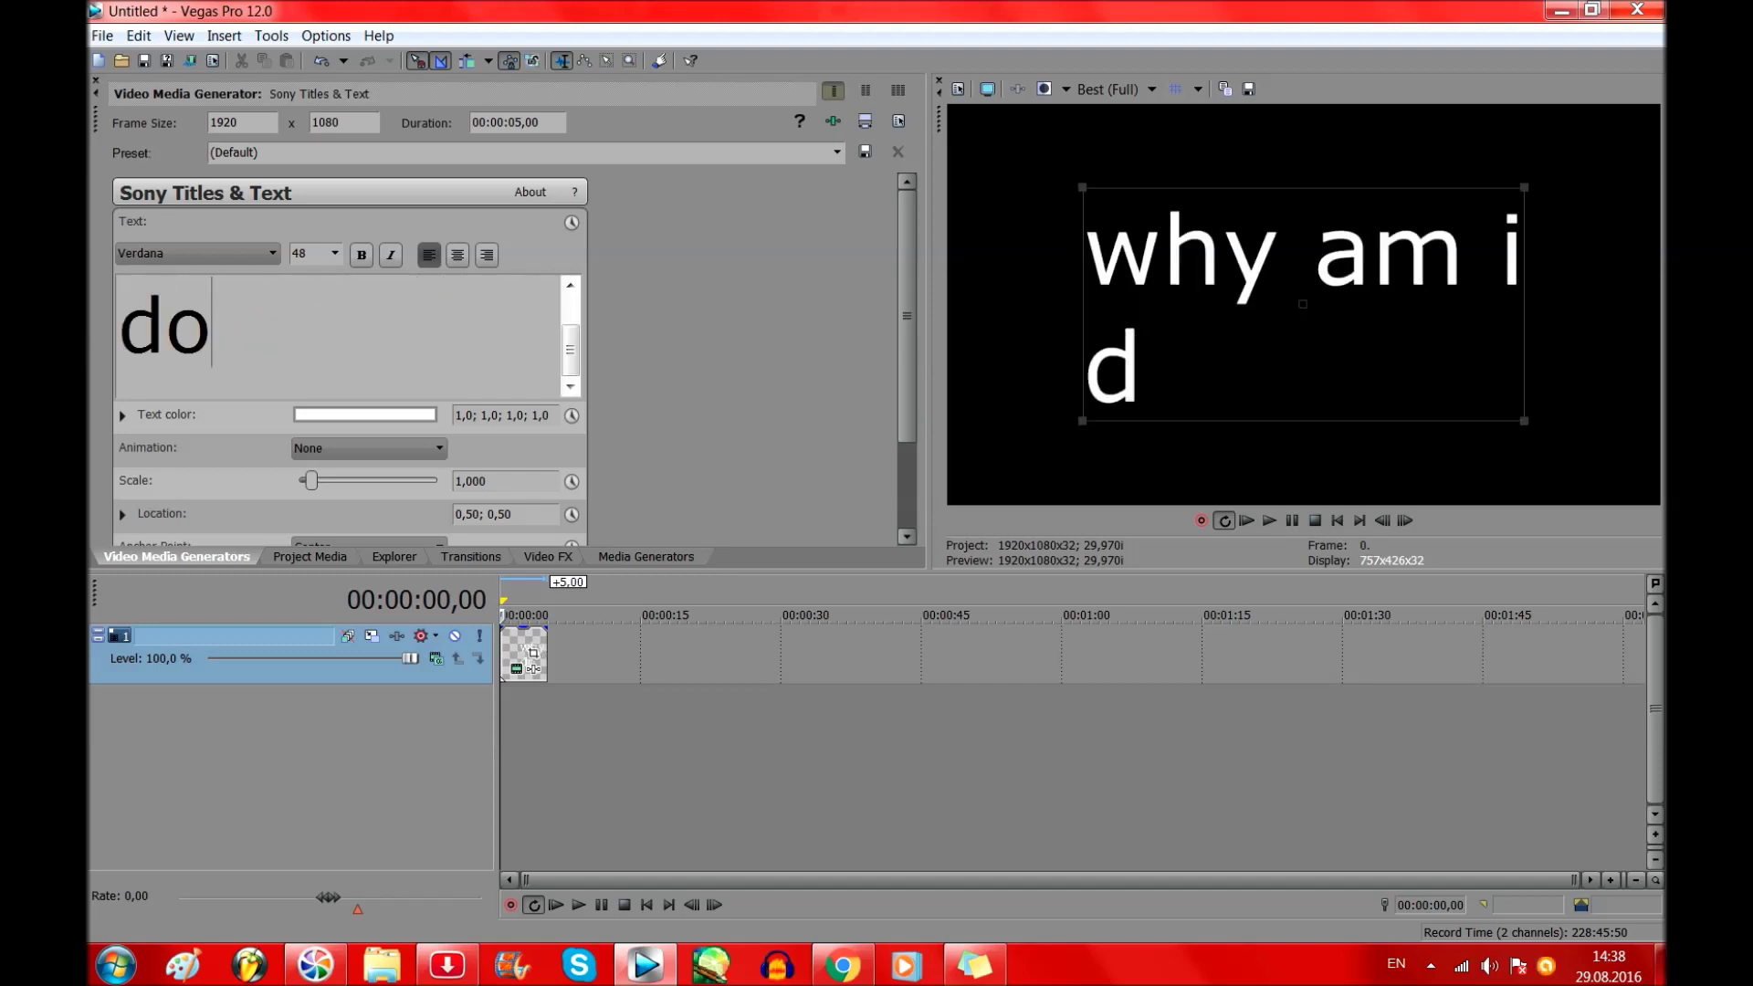
type("ing this")
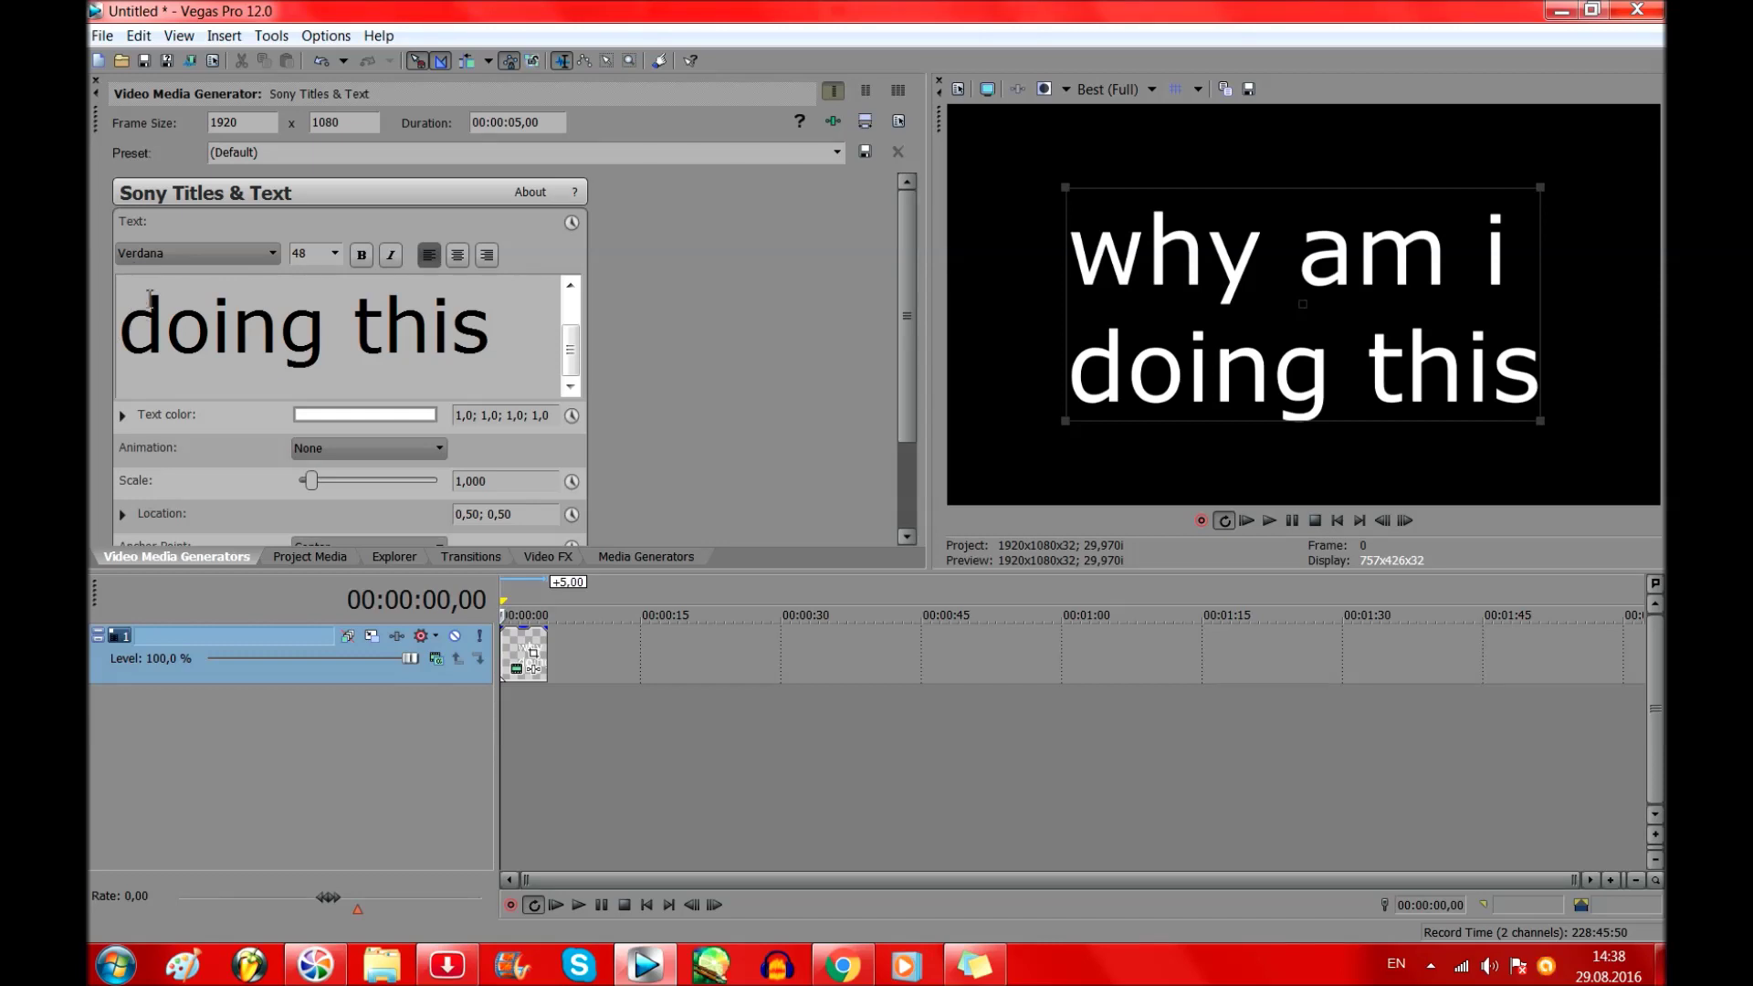
key("ctrl+a")
left_click(520, 377)
type("-")
Format all the title text in the Vijaya font, bold without italics, and centre-align it.
key("ctrl+a")
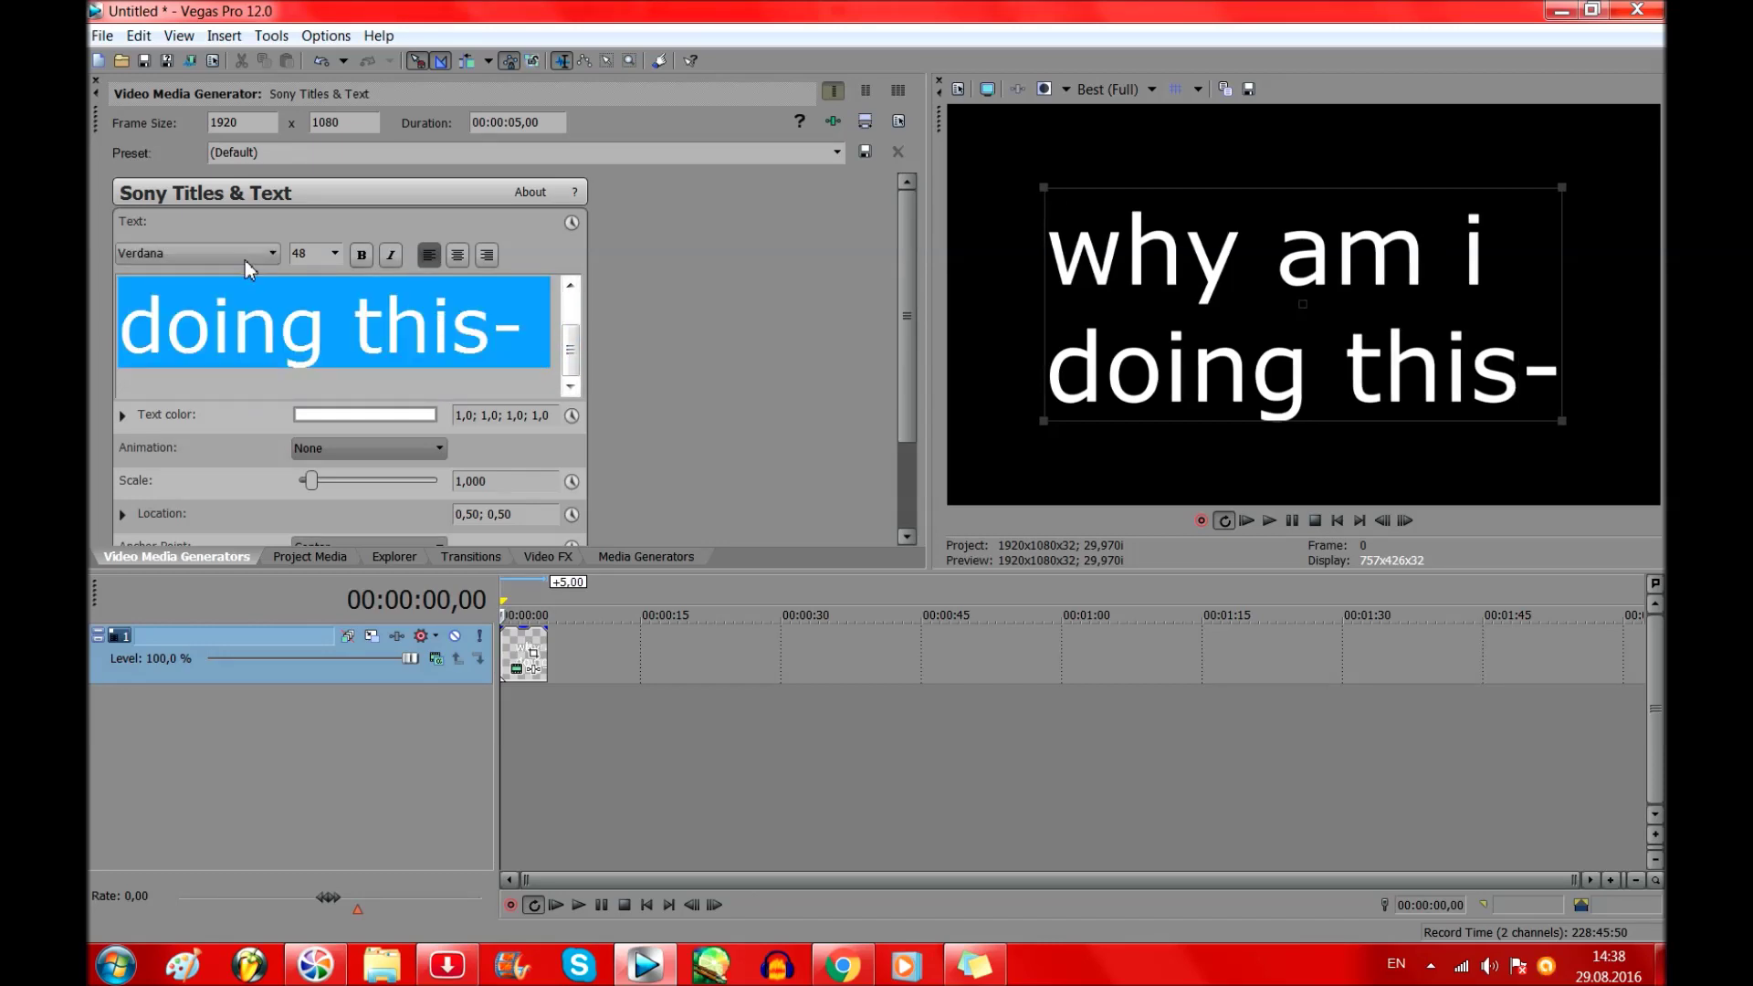
left_click(272, 253)
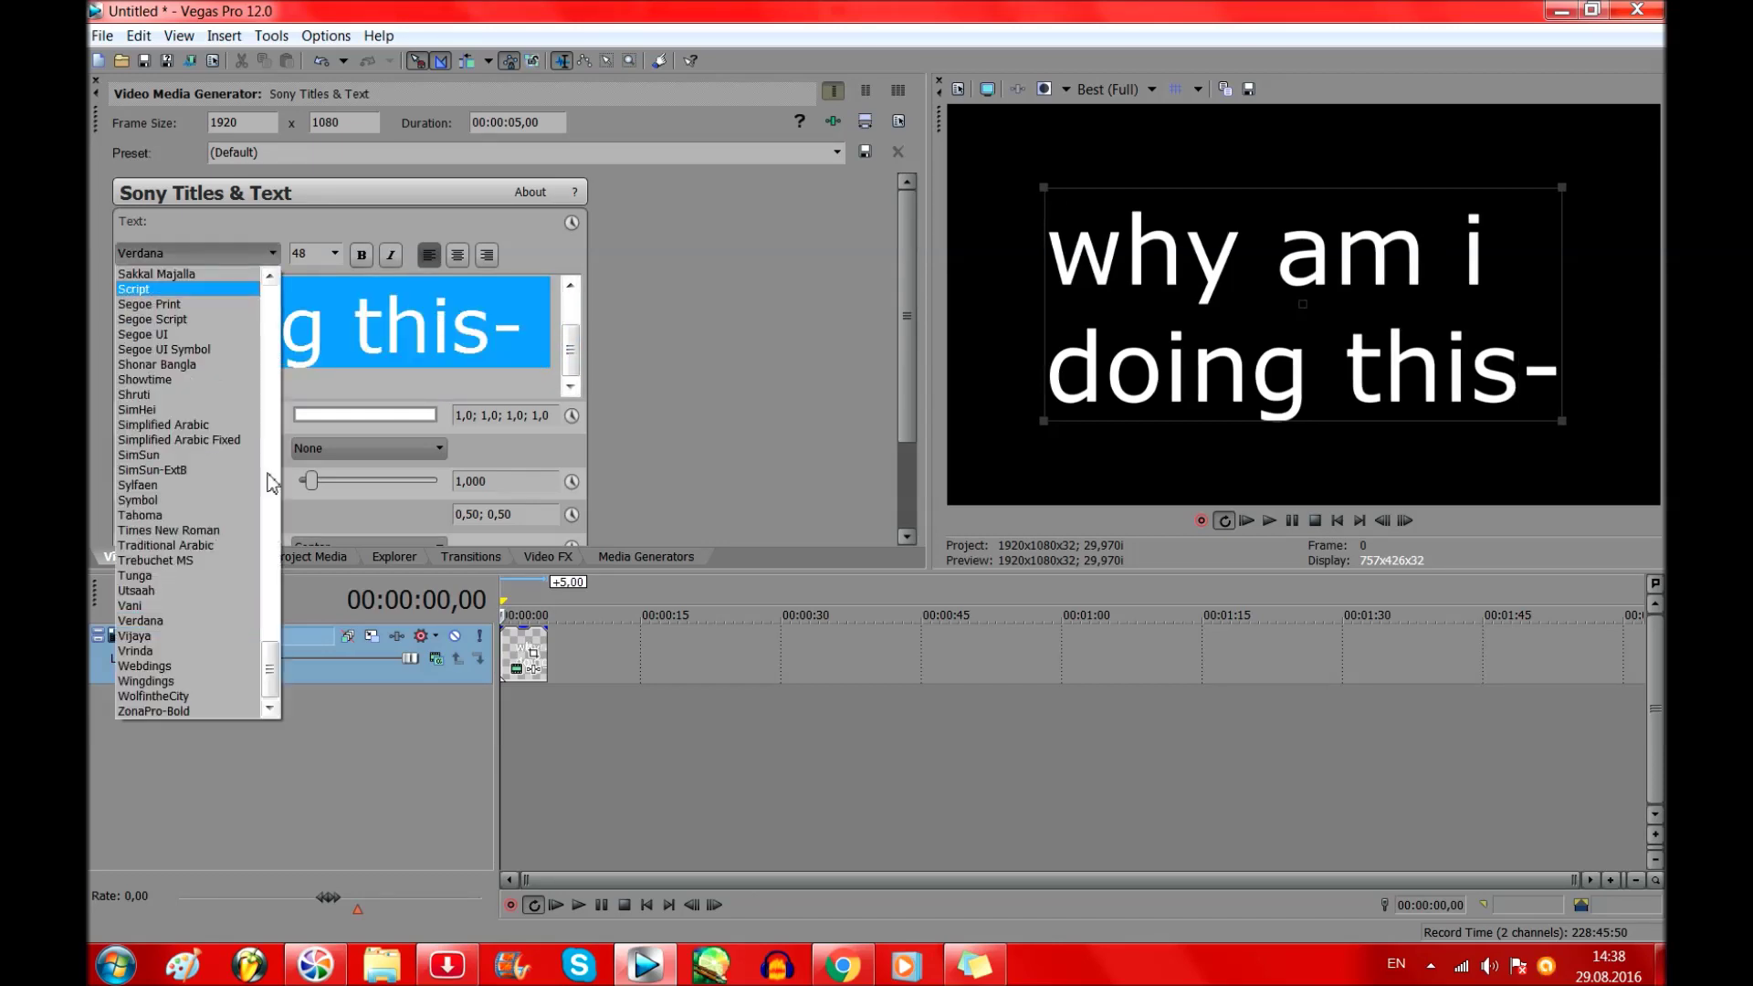
left_click(216, 634)
left_click(362, 256)
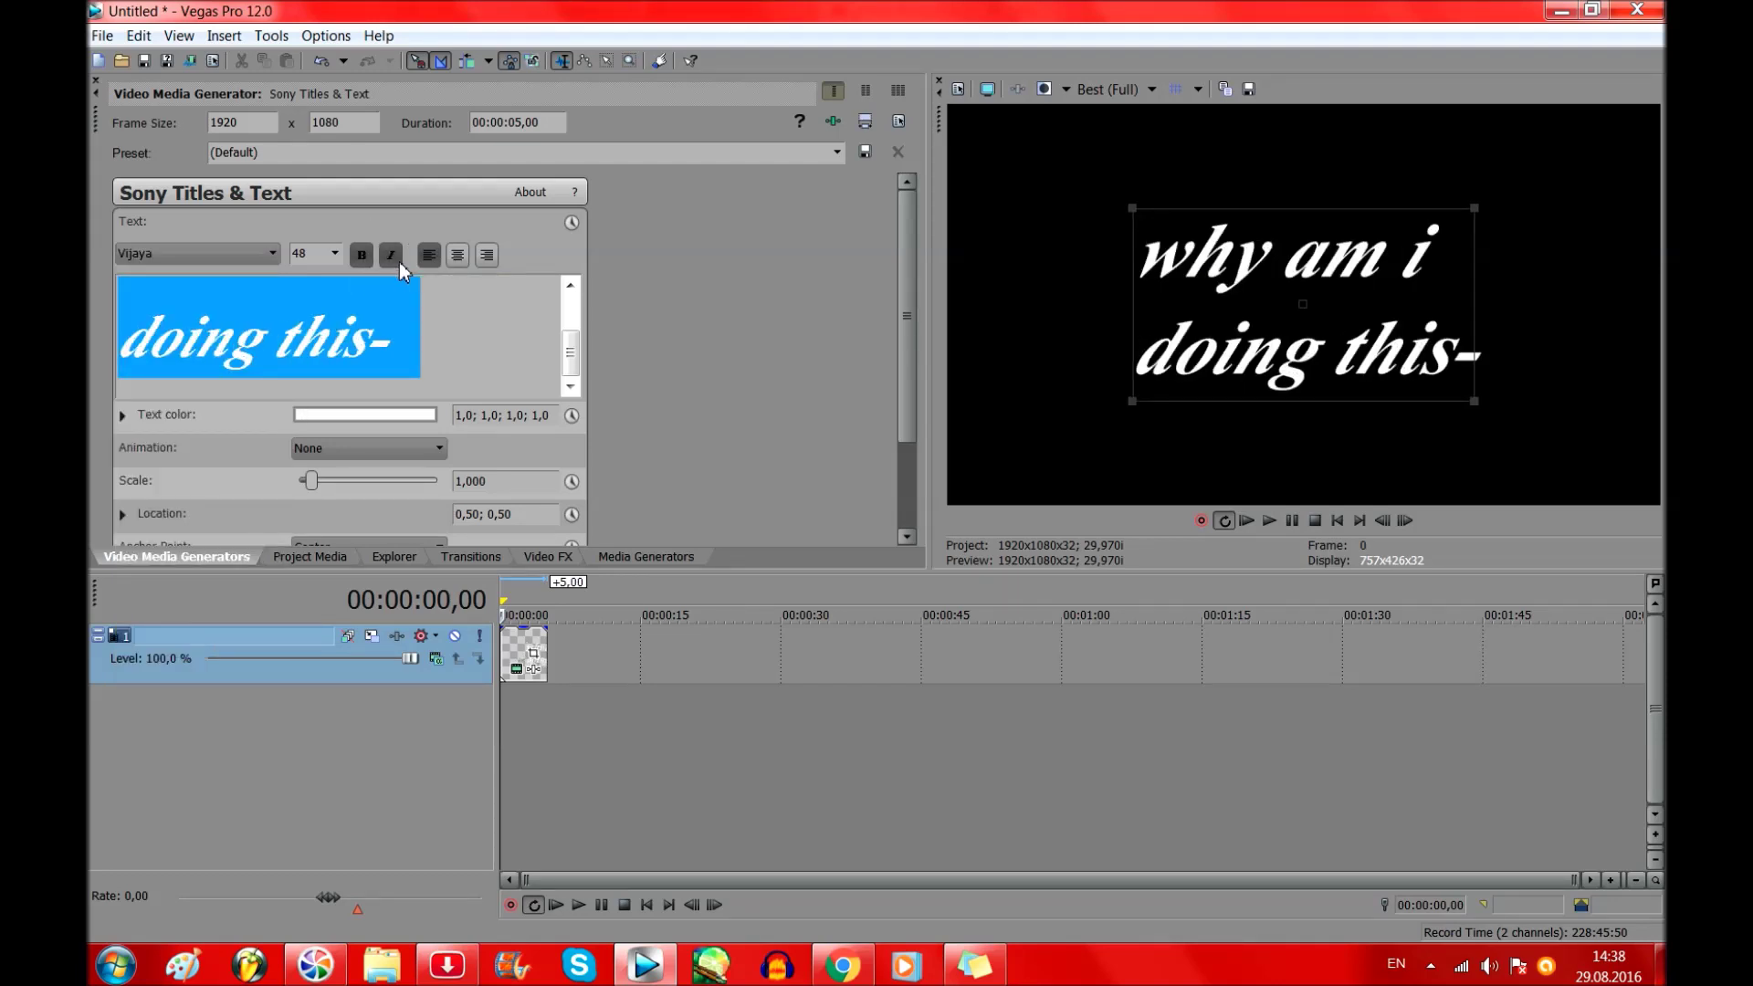
left_click(387, 256)
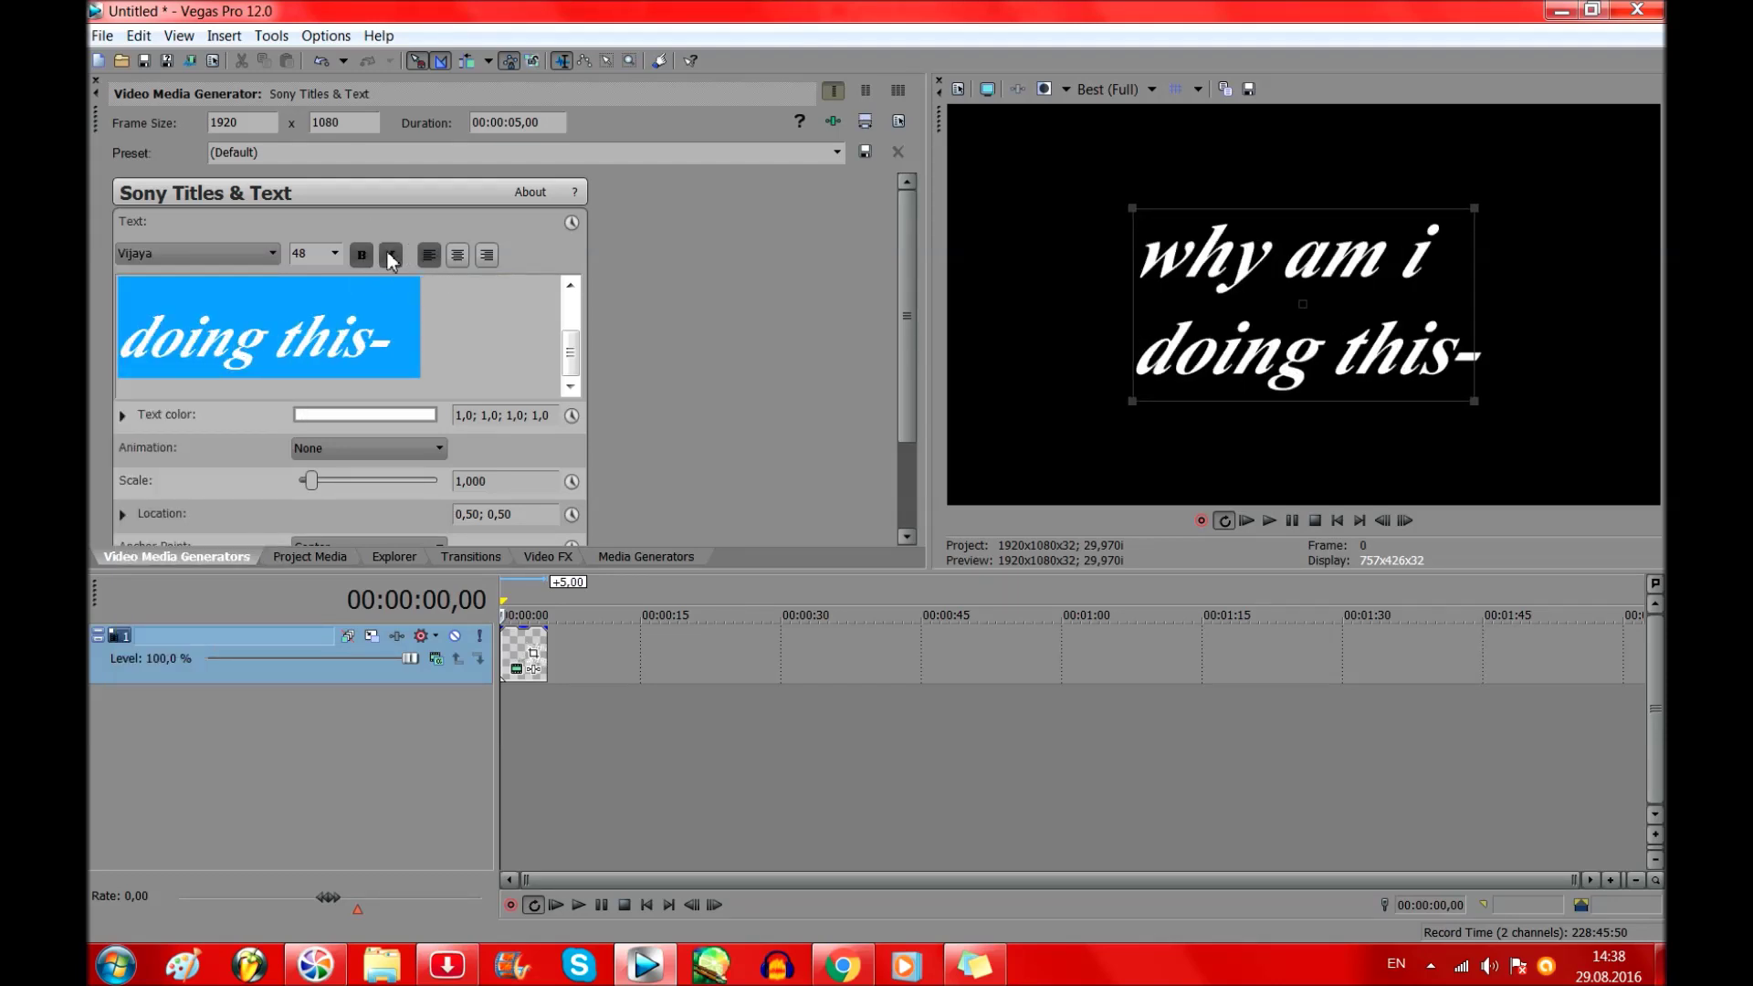
left_click(457, 256)
Enlarge the title to a scale of about 1.48 and reduce its line spacing to 0.7.
left_click_drag(1135, 411, 1049, 438)
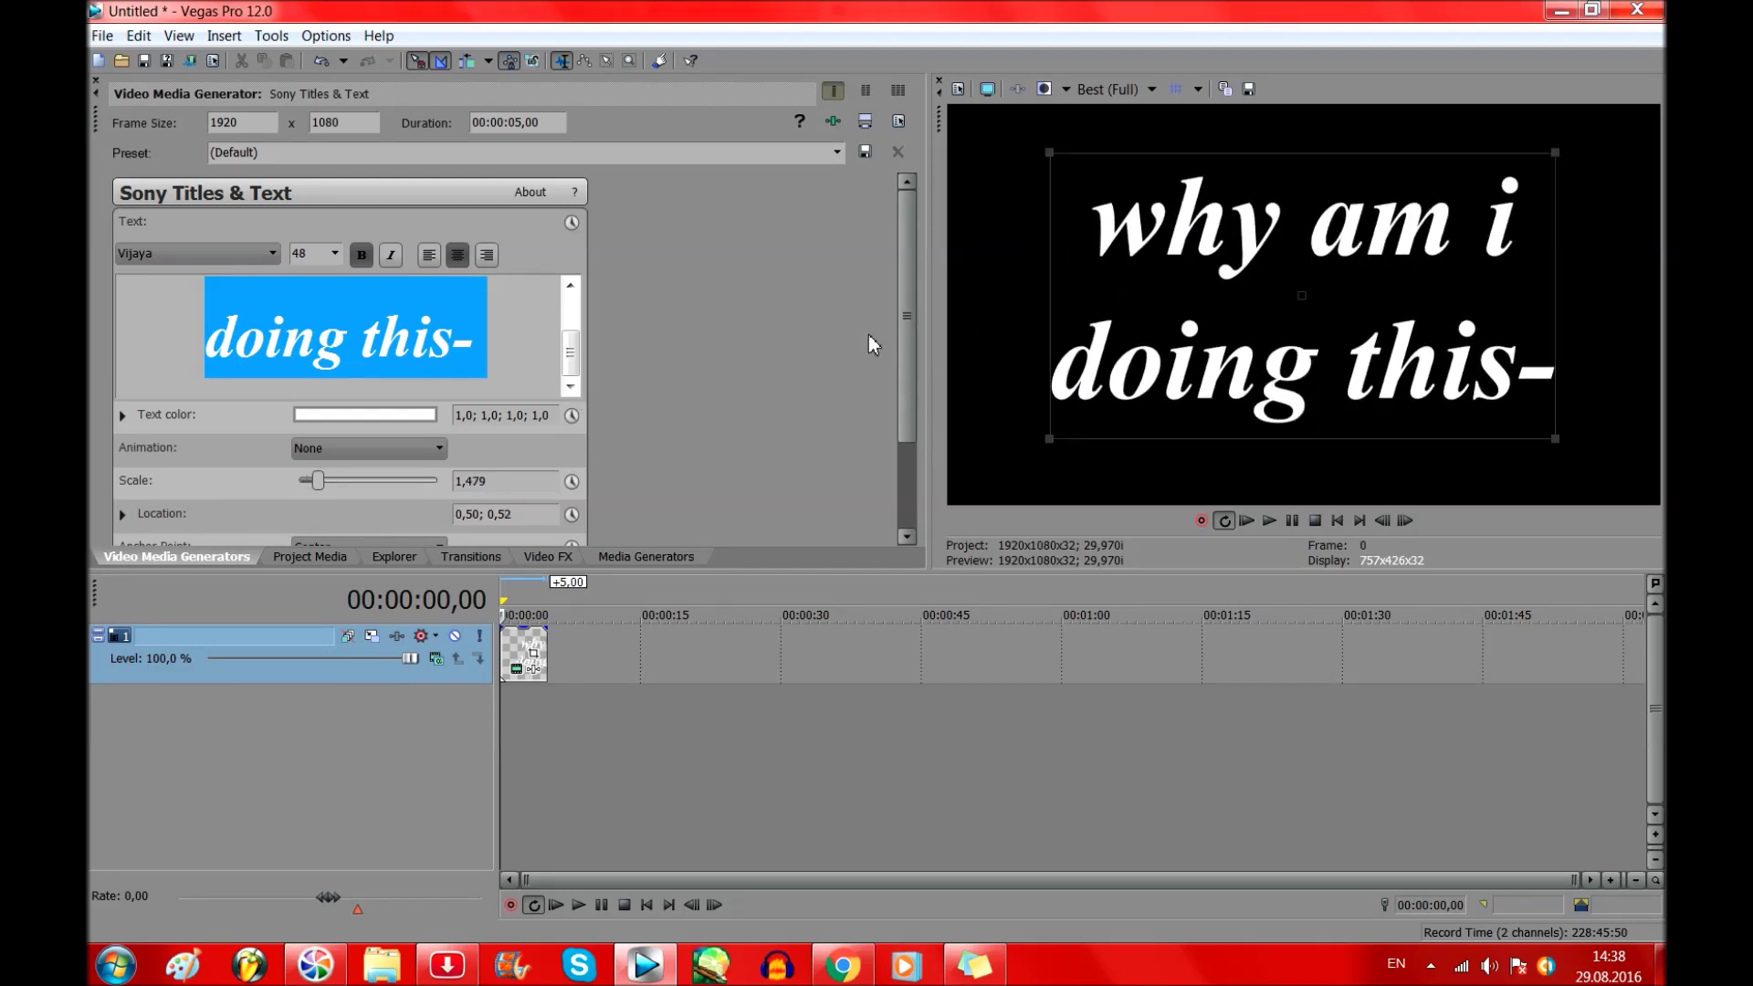
scroll(594, 470, "down", 3)
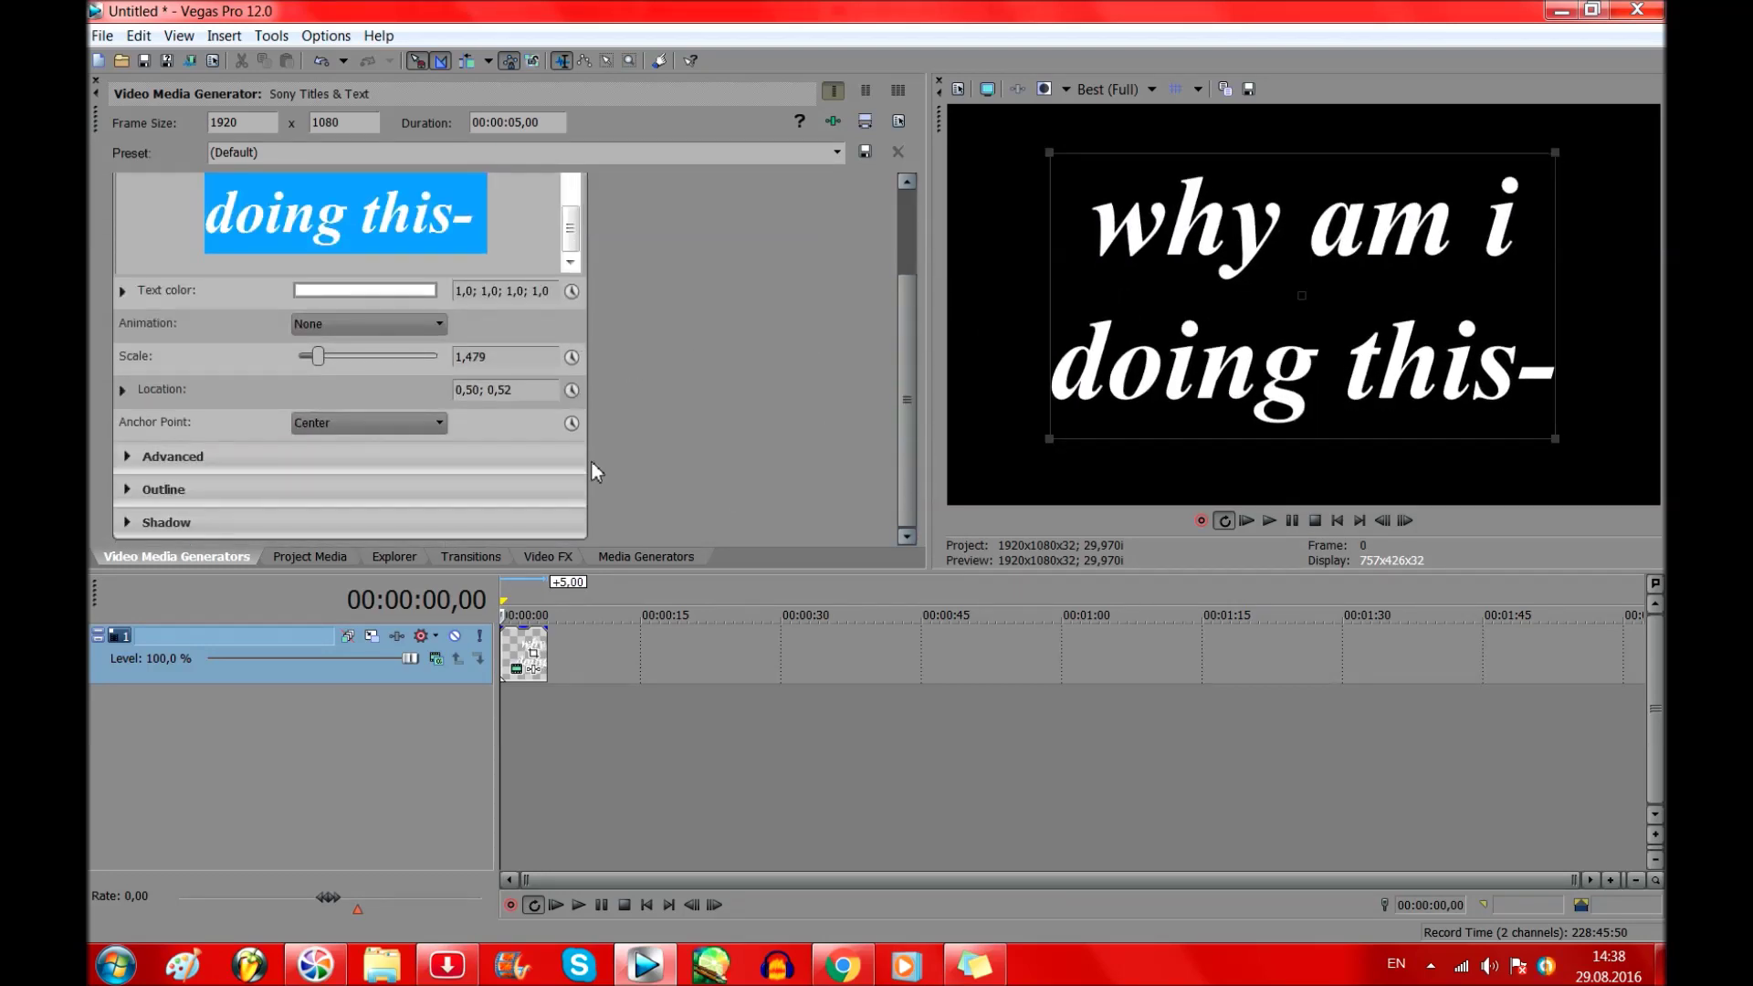
left_click(127, 457)
left_click_drag(904, 347, 887, 411)
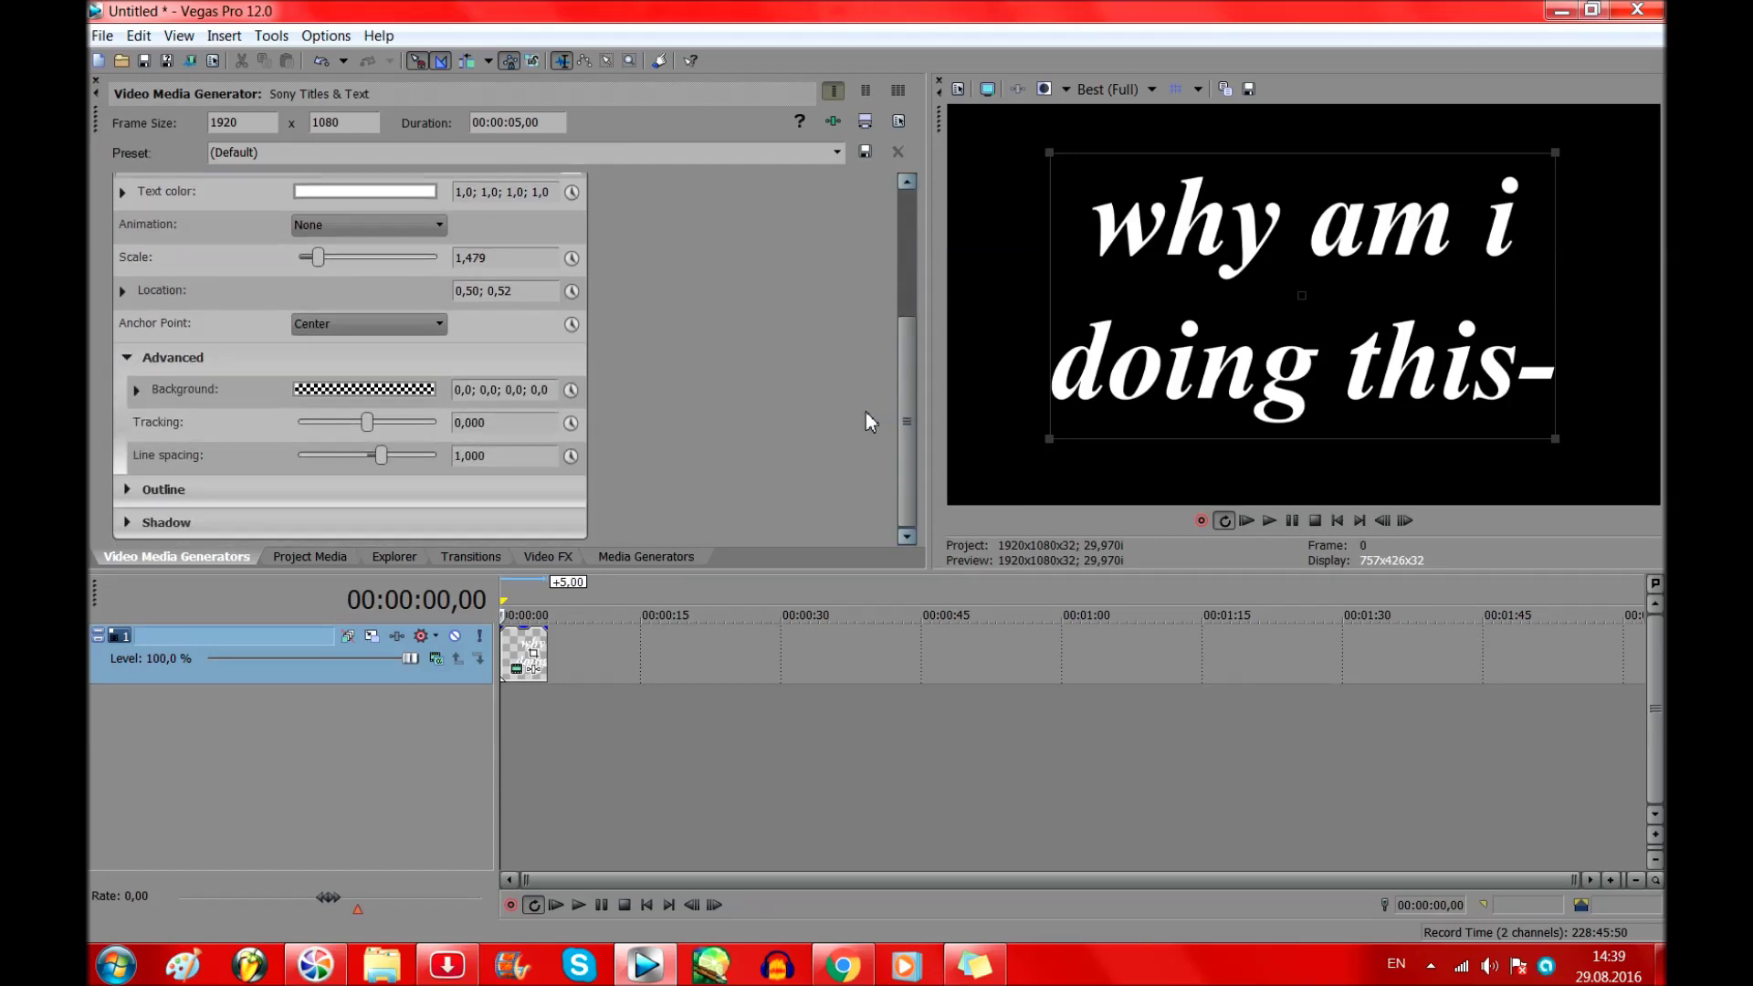
left_click_drag(382, 459, 378, 459)
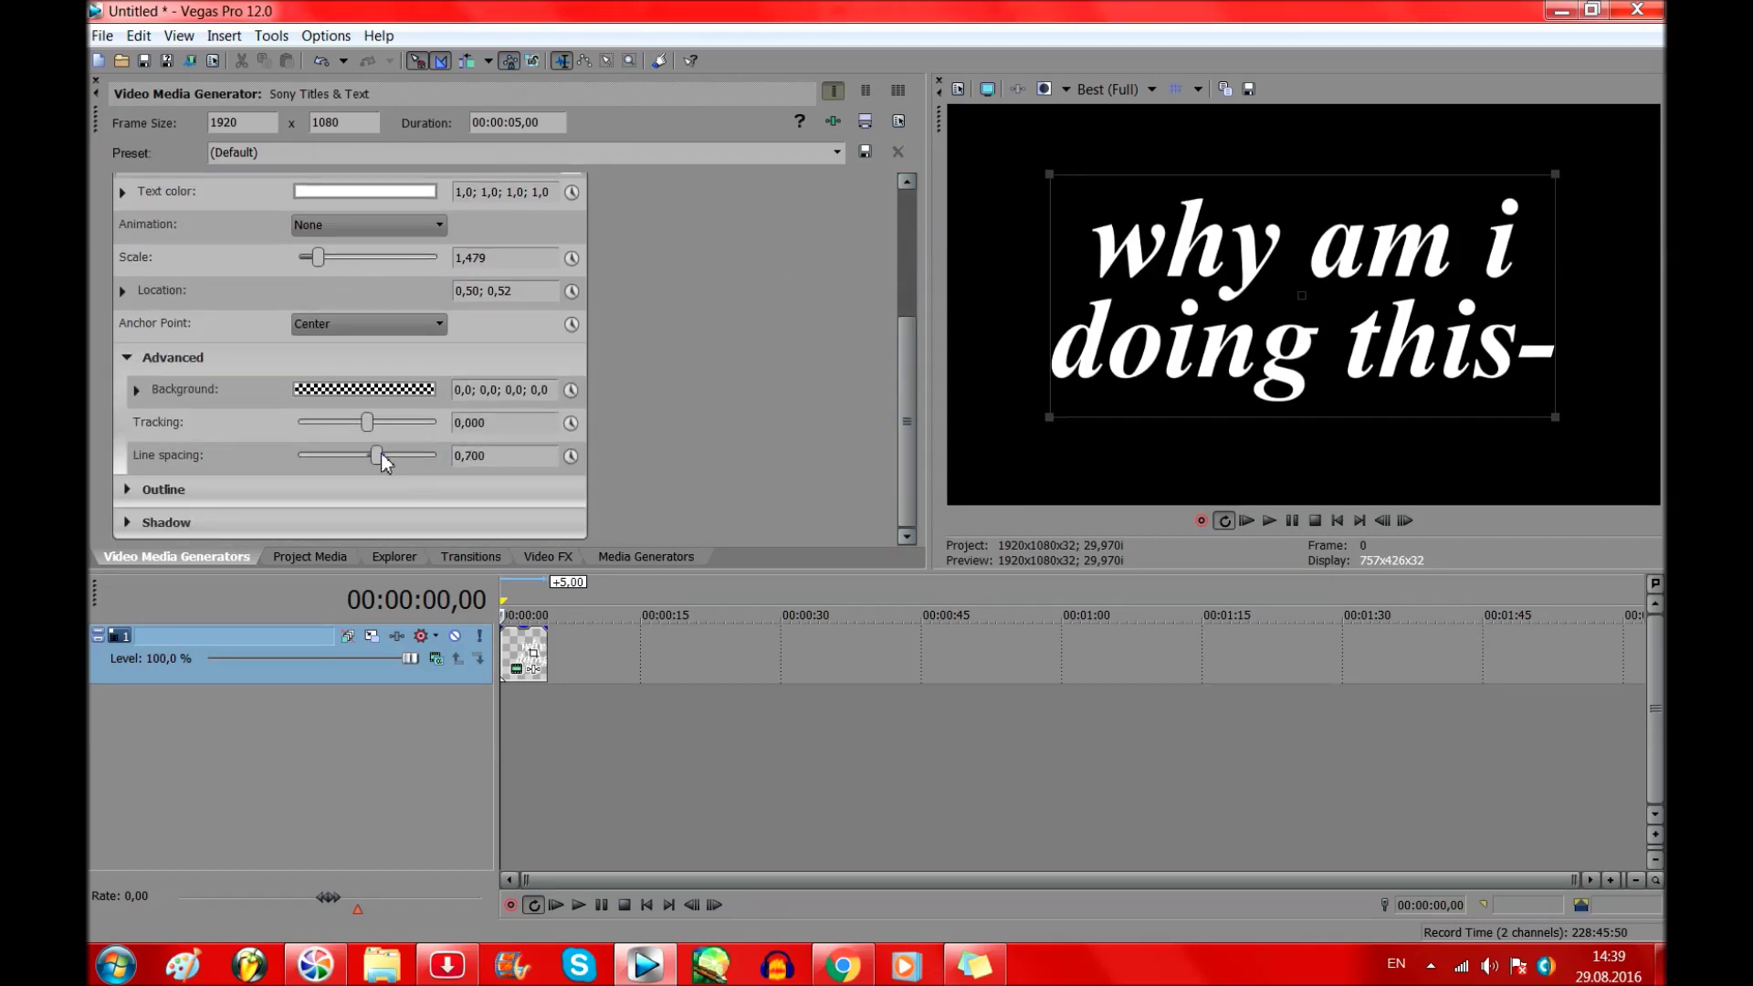
left_click(95, 80)
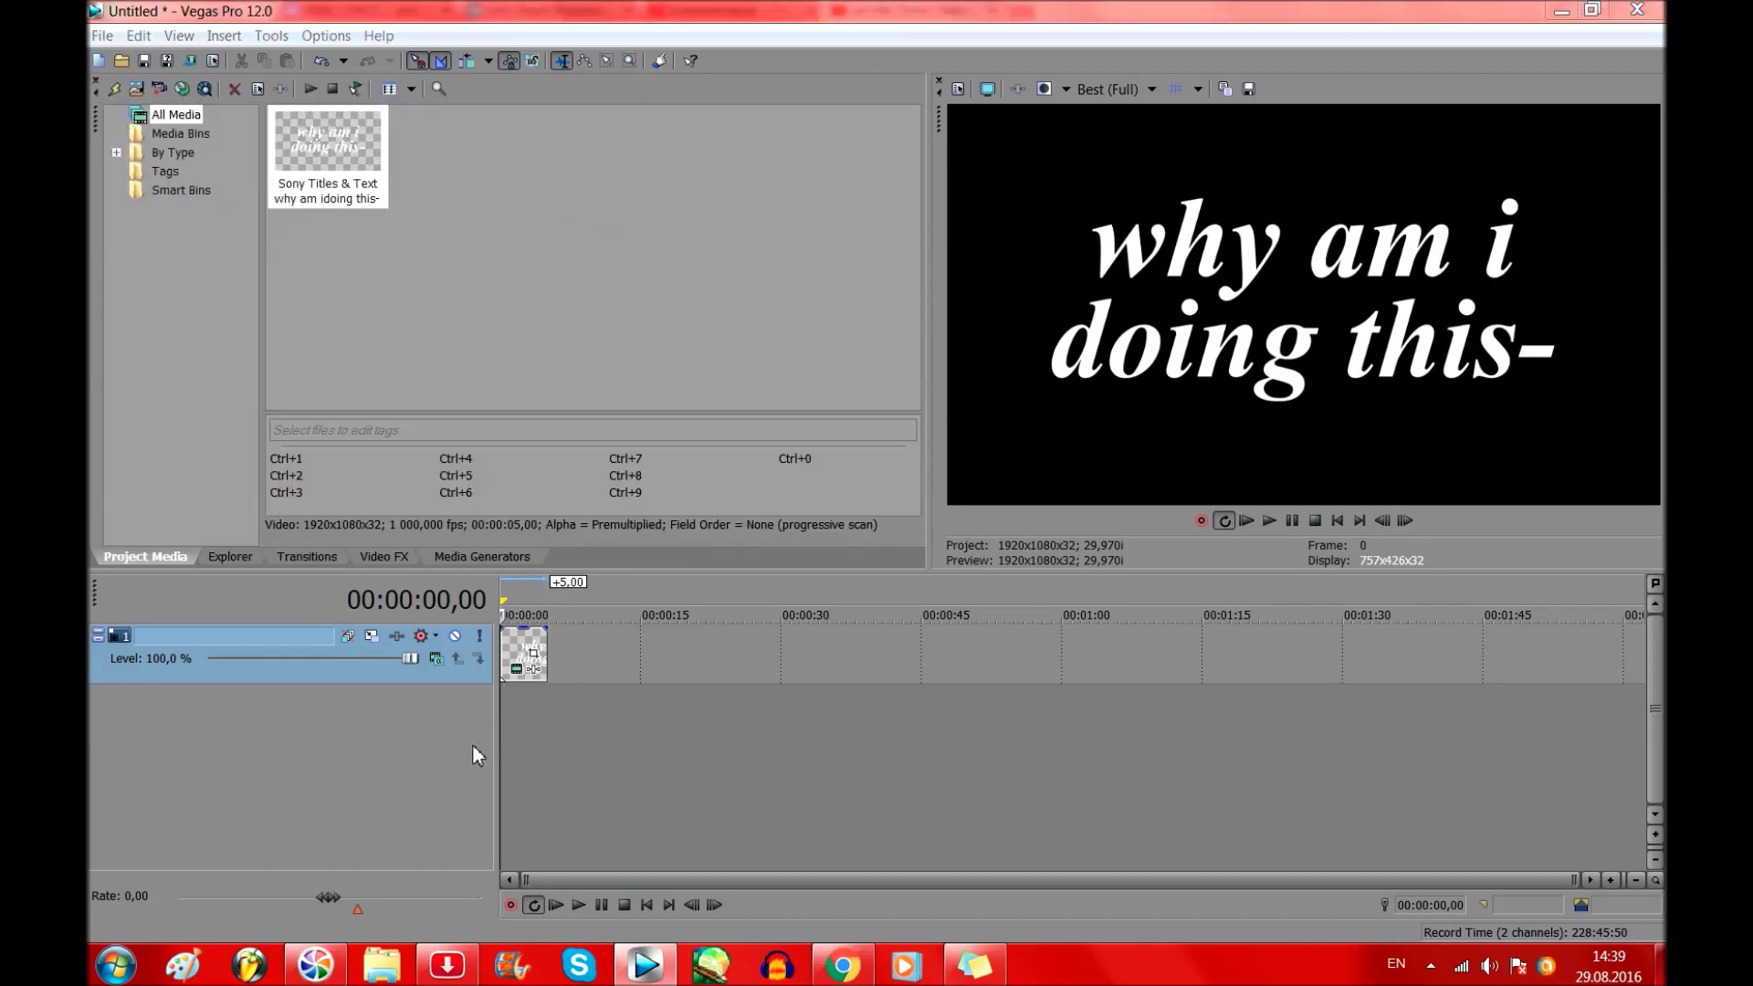
Open the text event's Pan/Crop settings and change the interpolation type of the first position keyframe.
left_click(534, 670)
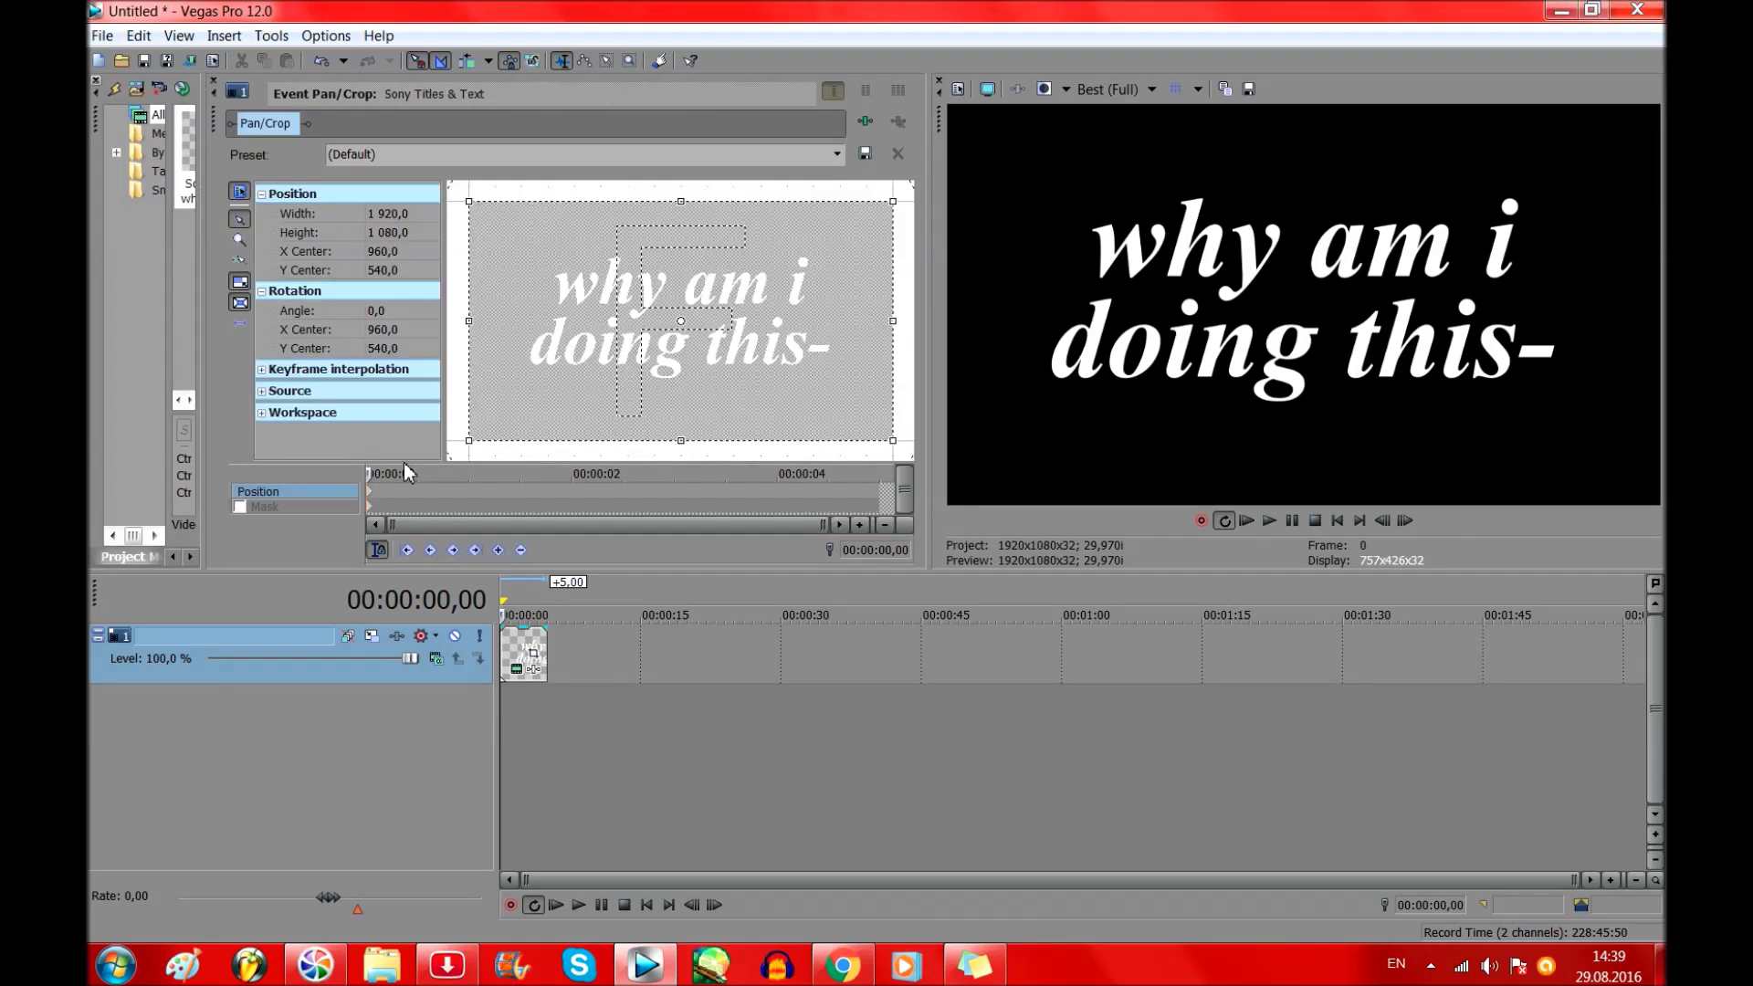
right_click(373, 499)
left_click(414, 637)
Add a Smooth position keyframe at 00:00:00,11 with the crop frame shifted horizontally to an X center of about 1,054.
left_click_drag(584, 344, 404, 488)
left_click_drag(532, 371, 666, 371)
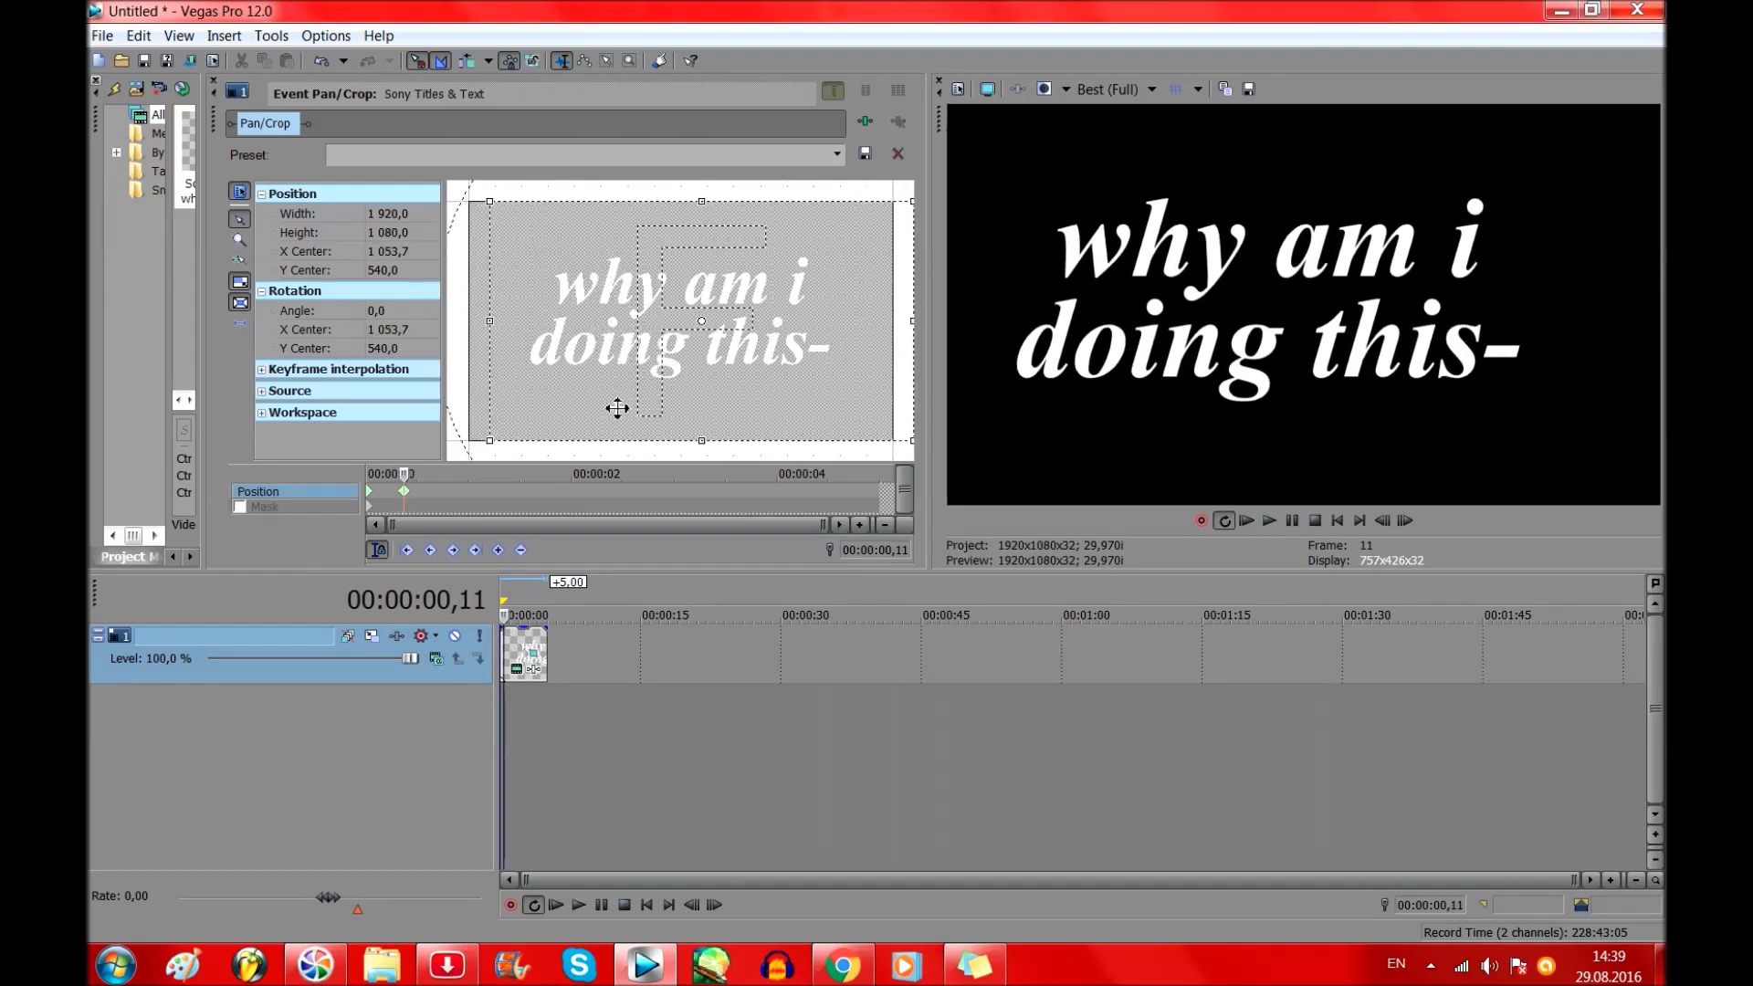
right_click(406, 495)
left_click(443, 684)
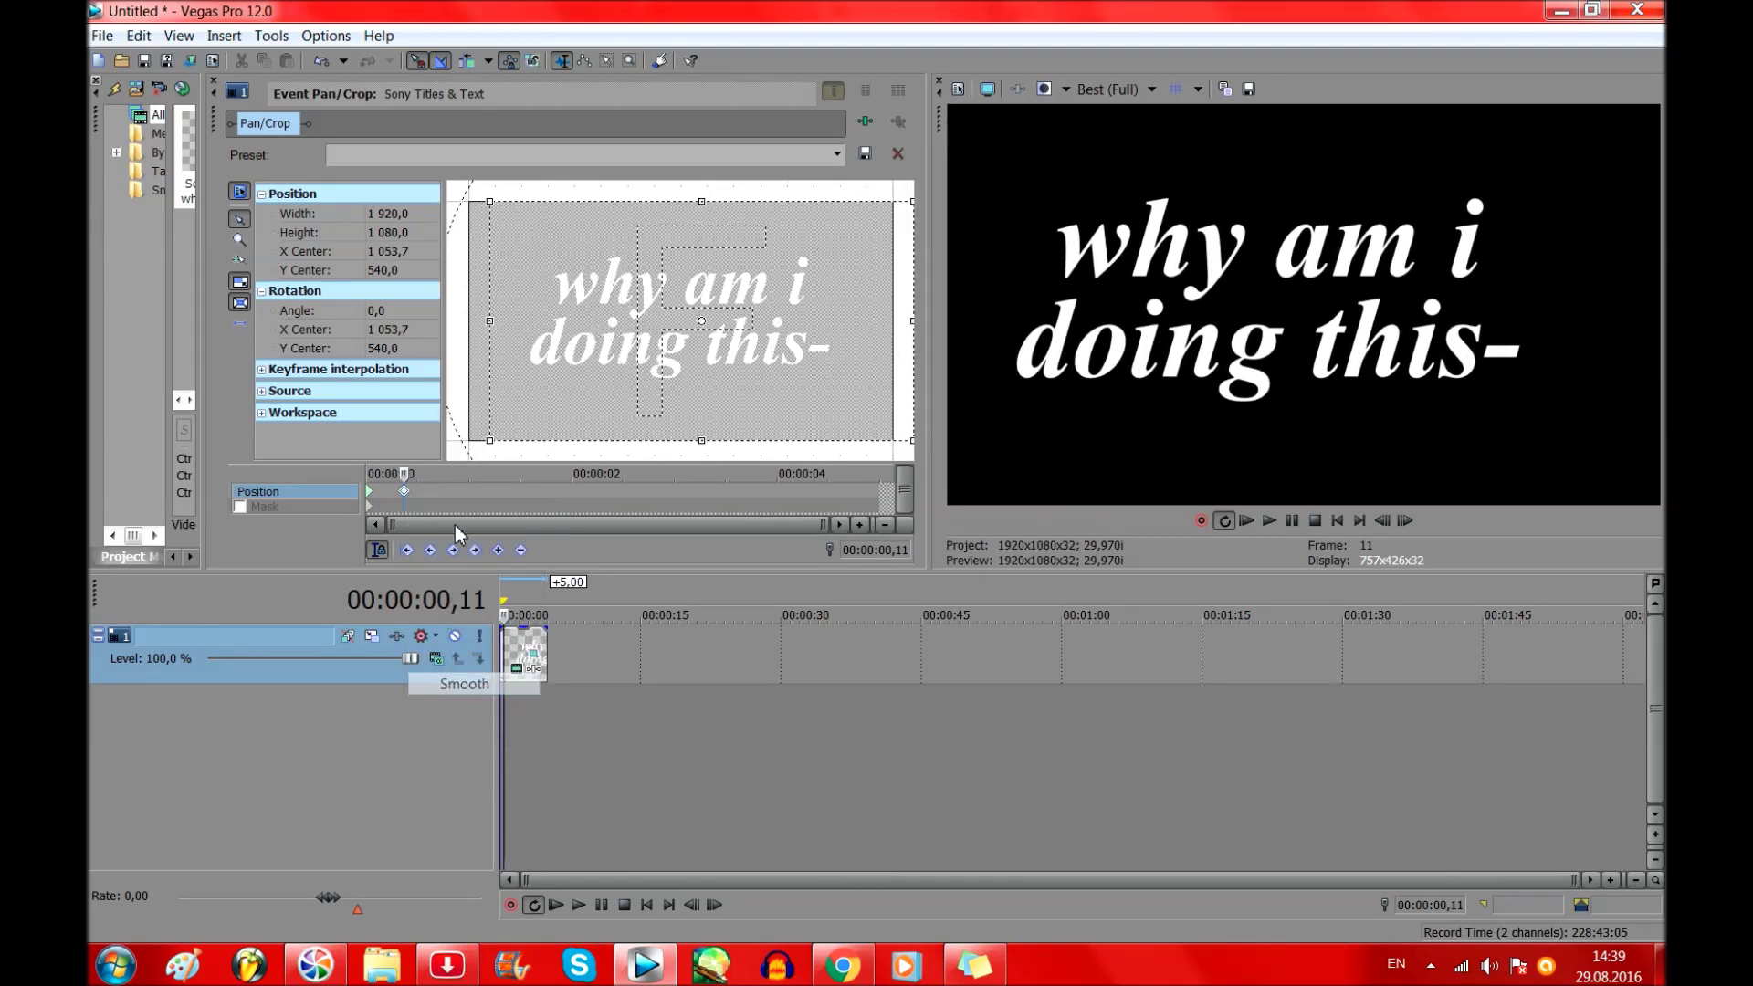
Add position keyframes at 1, 2 and about 3 seconds with the crop frame shifted sideways, and return to the 00:00:00,11 keyframe.
left_click(469, 494)
mouse_move(623, 337)
left_mouse_down()
mouse_move(584, 321)
mouse_move(628, 321)
left_mouse_up()
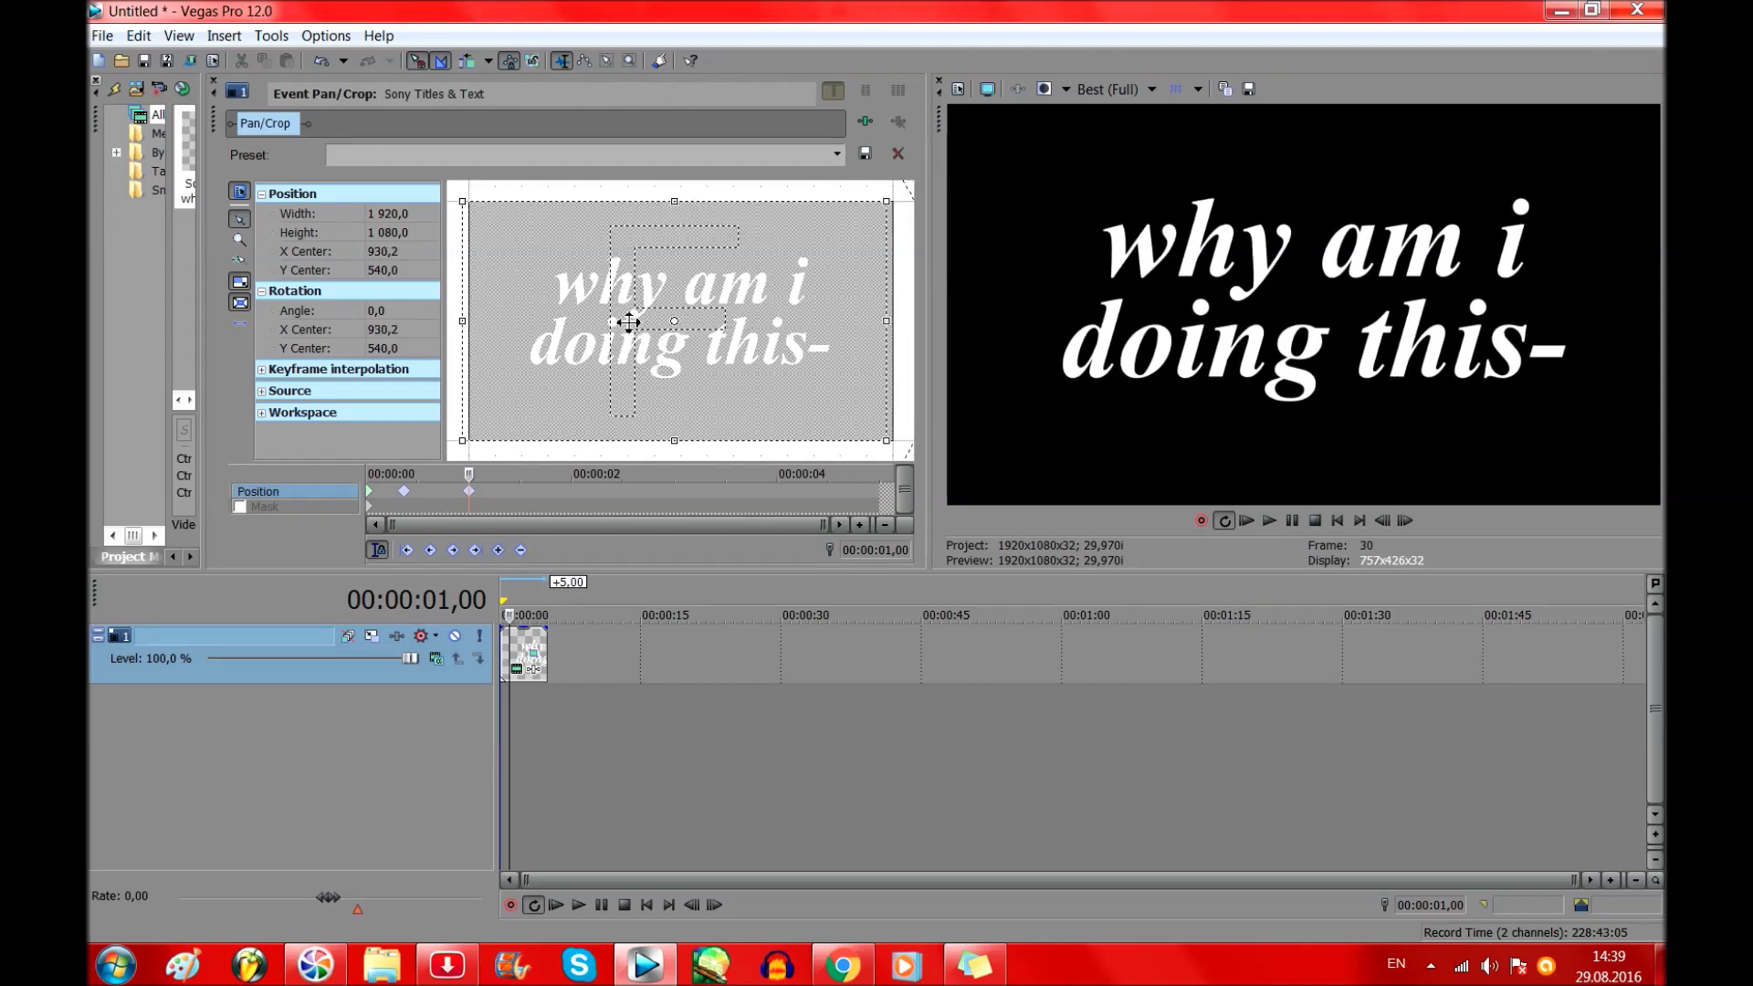
left_click_drag(581, 365, 667, 379)
left_click(575, 485)
left_click(674, 487)
left_click(406, 491)
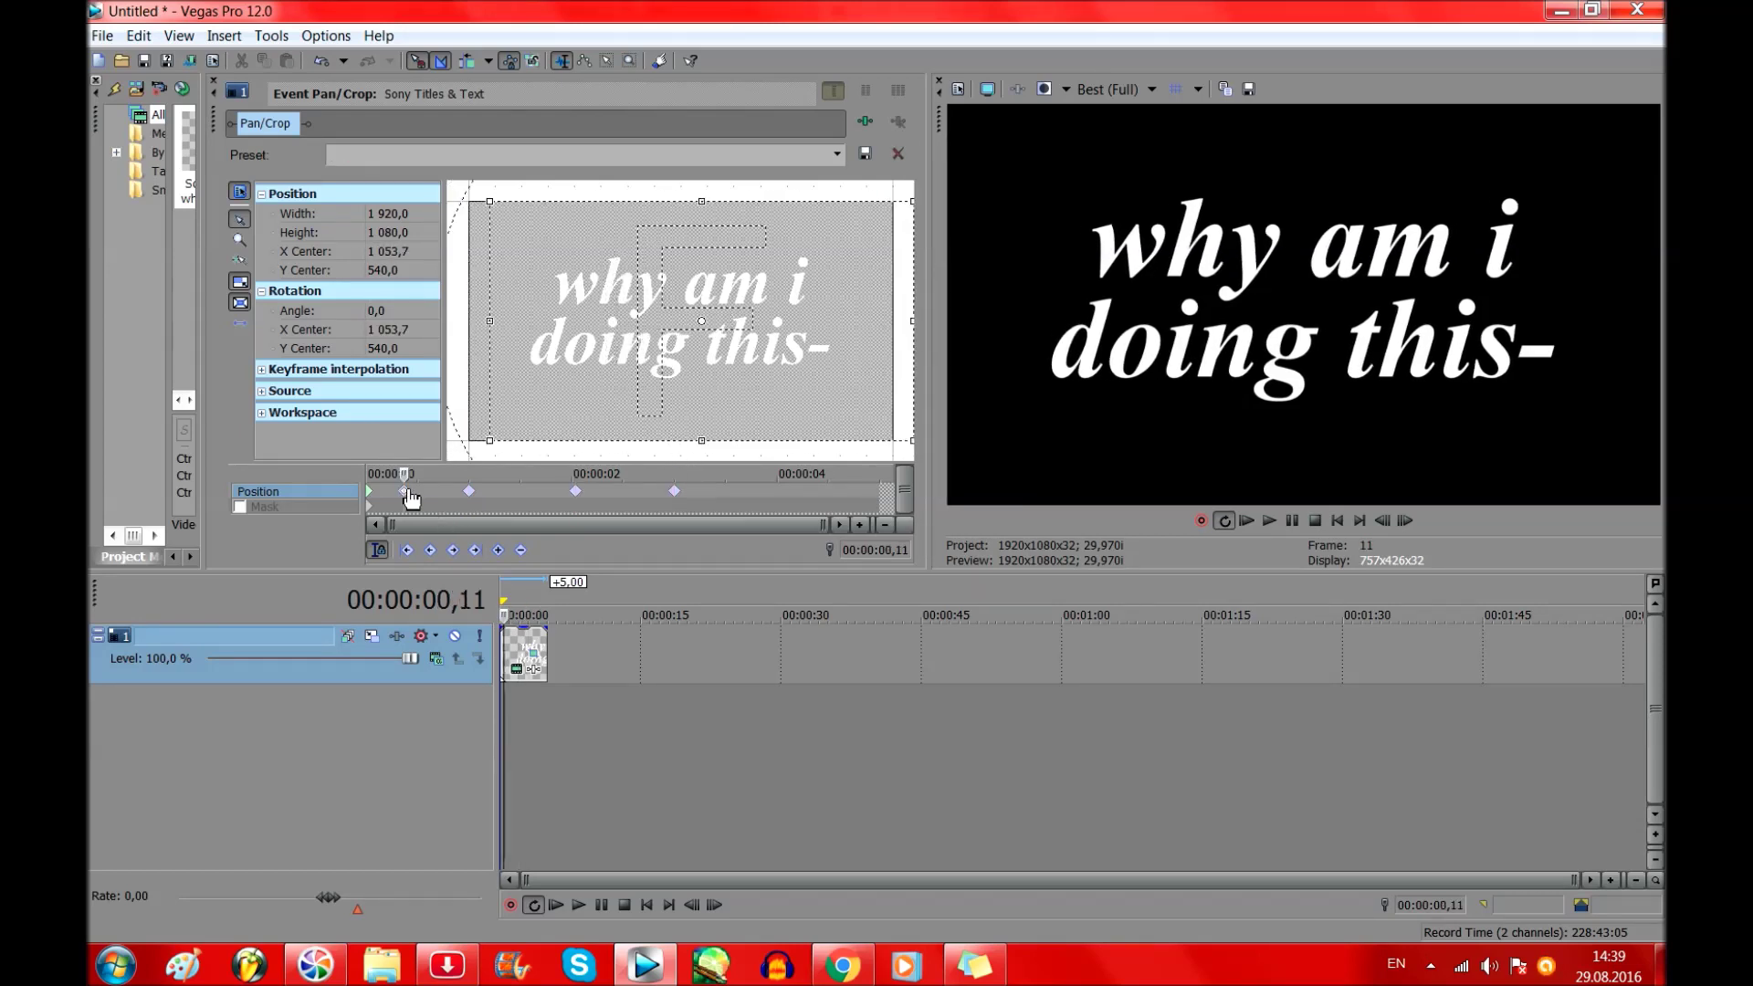
left_click(213, 82)
Apply the Linear Blur video effect with the Horizontal Light preset to the text event.
left_click(382, 554)
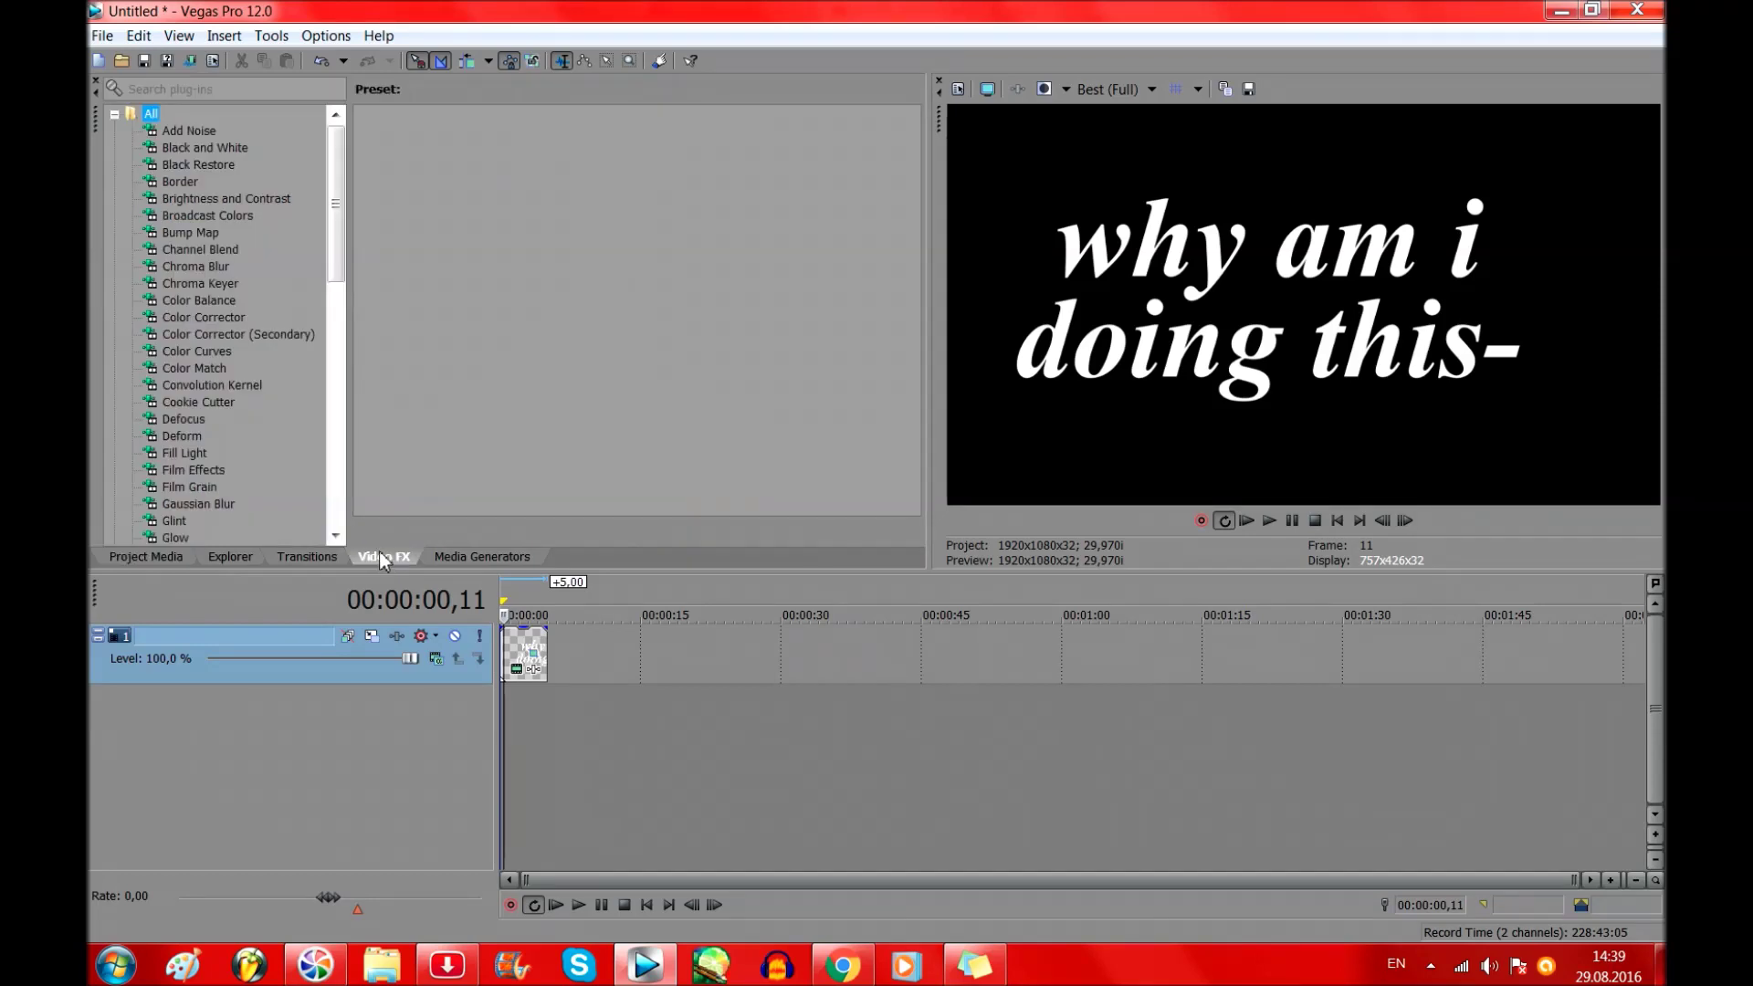
left_click_drag(336, 196, 331, 354)
left_click(191, 215)
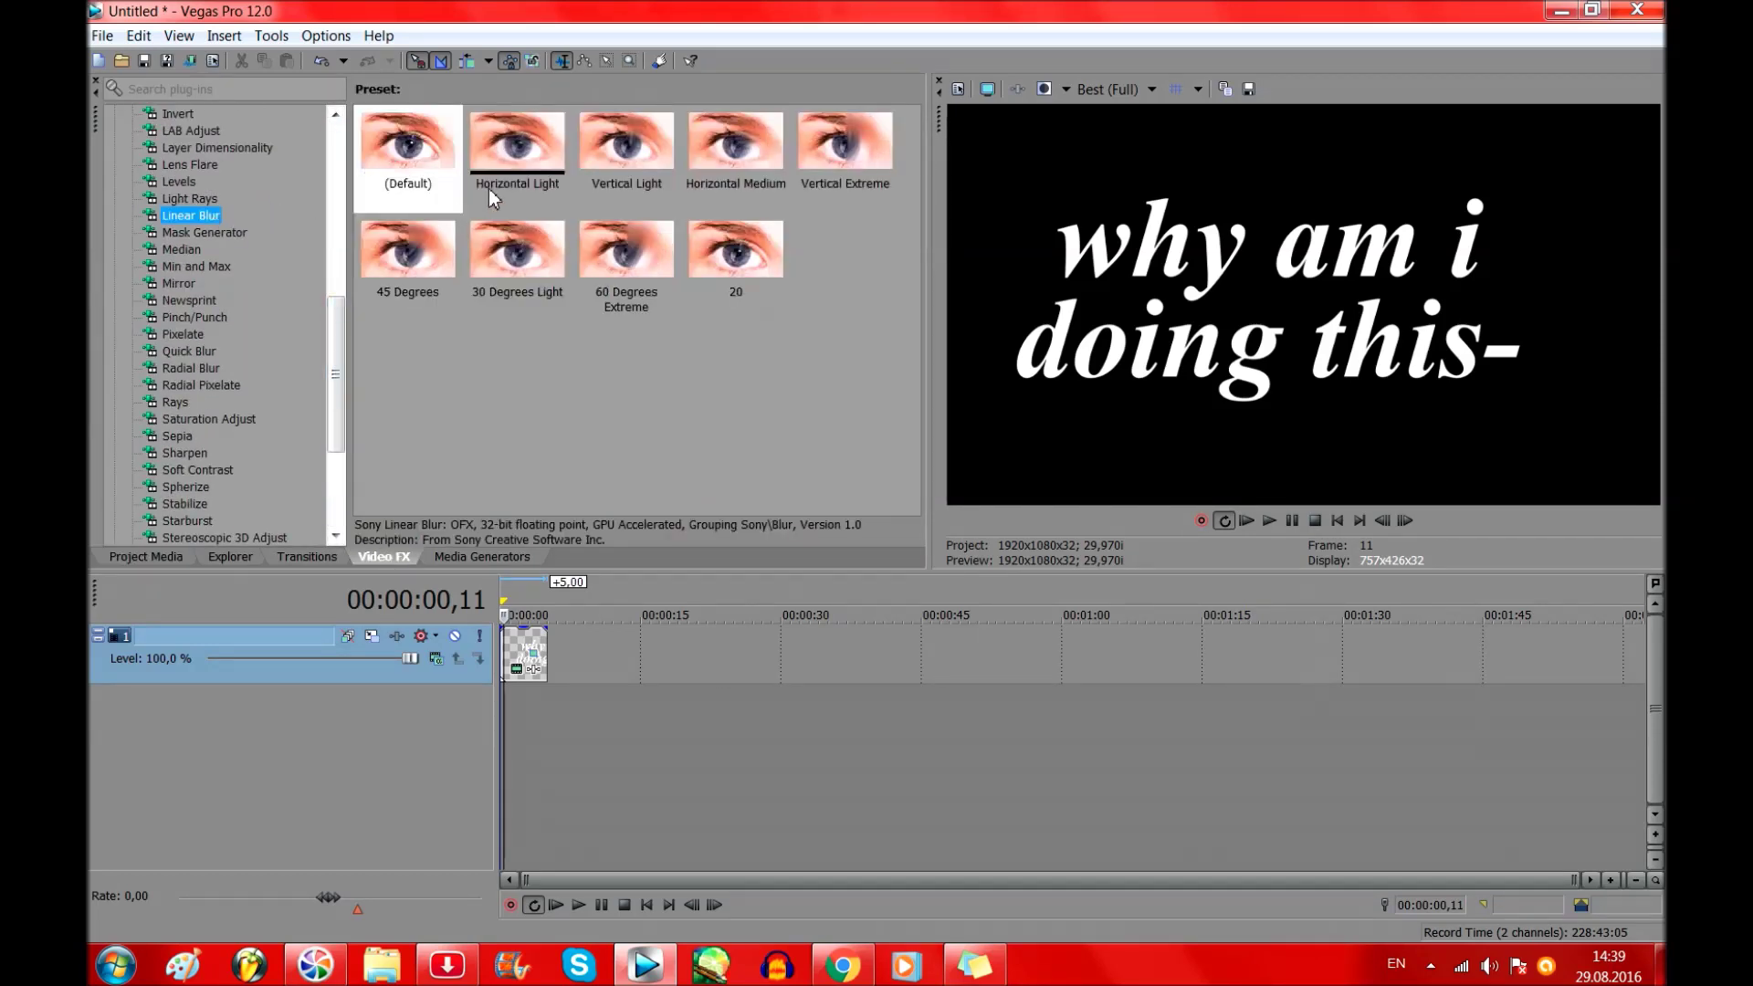
left_click_drag(517, 150, 545, 522)
left_click_drag(531, 635, 532, 639)
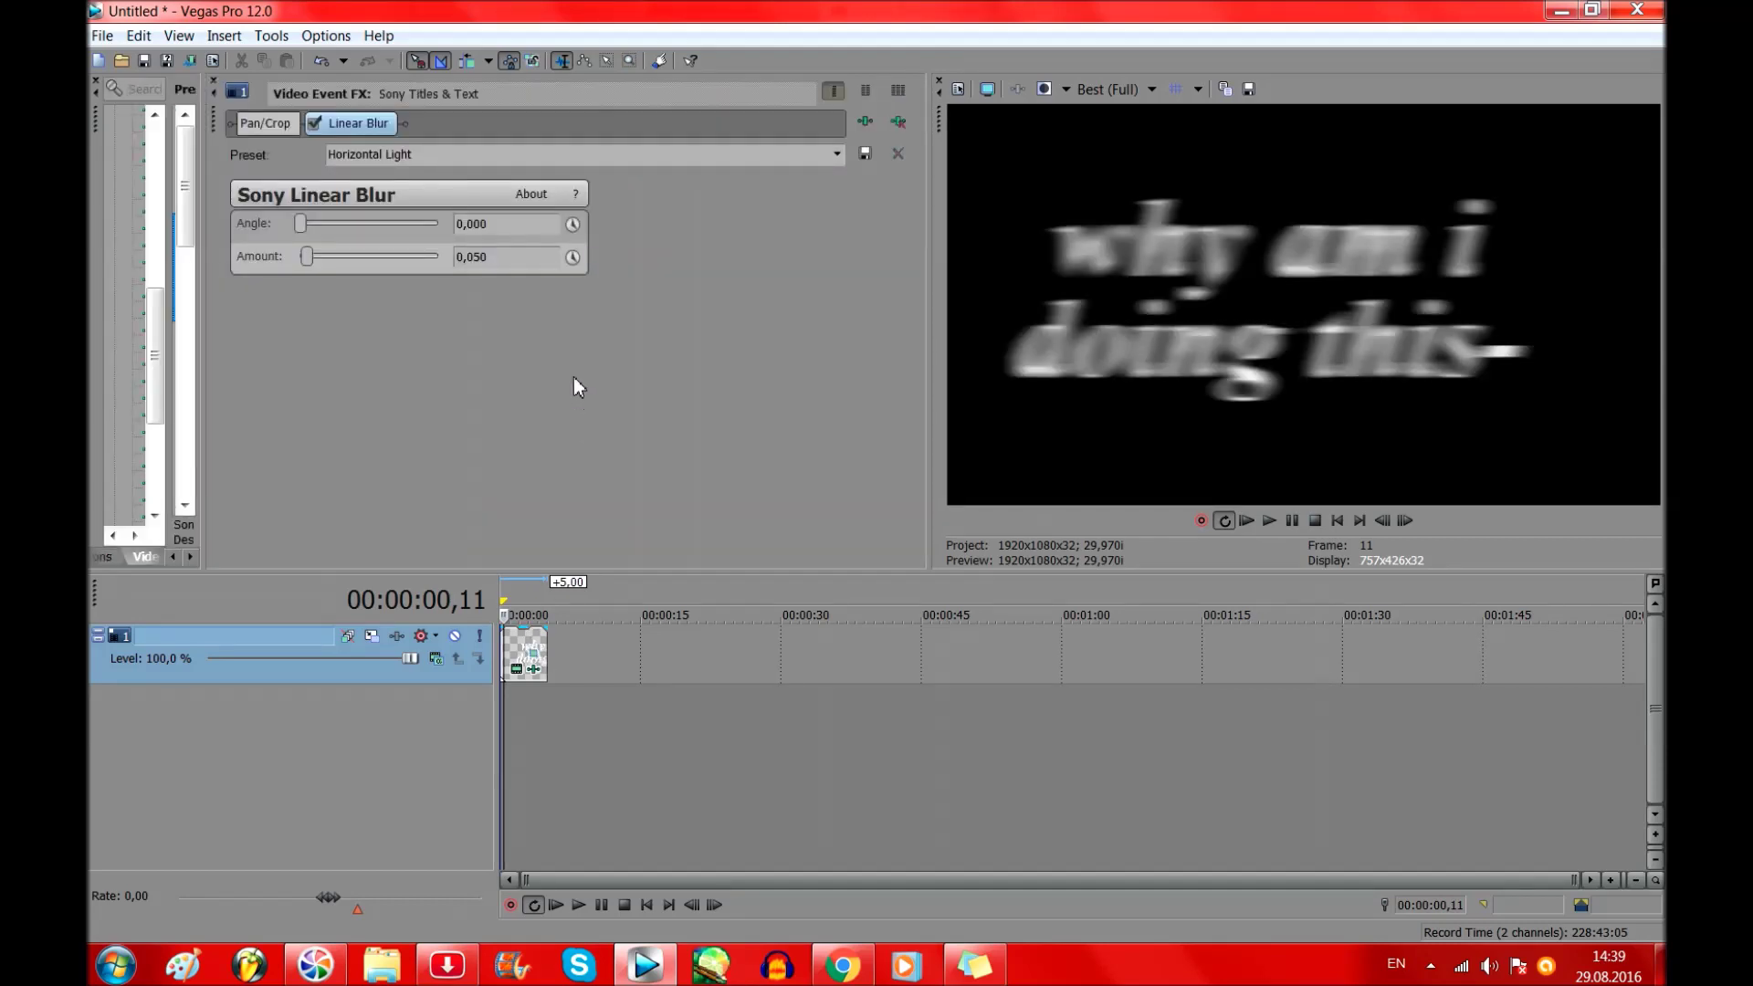
Animate the Linear Blur amount, setting it to 0 at 00:00:00,11.
left_click(573, 257)
left_click_drag(303, 260, 293, 258)
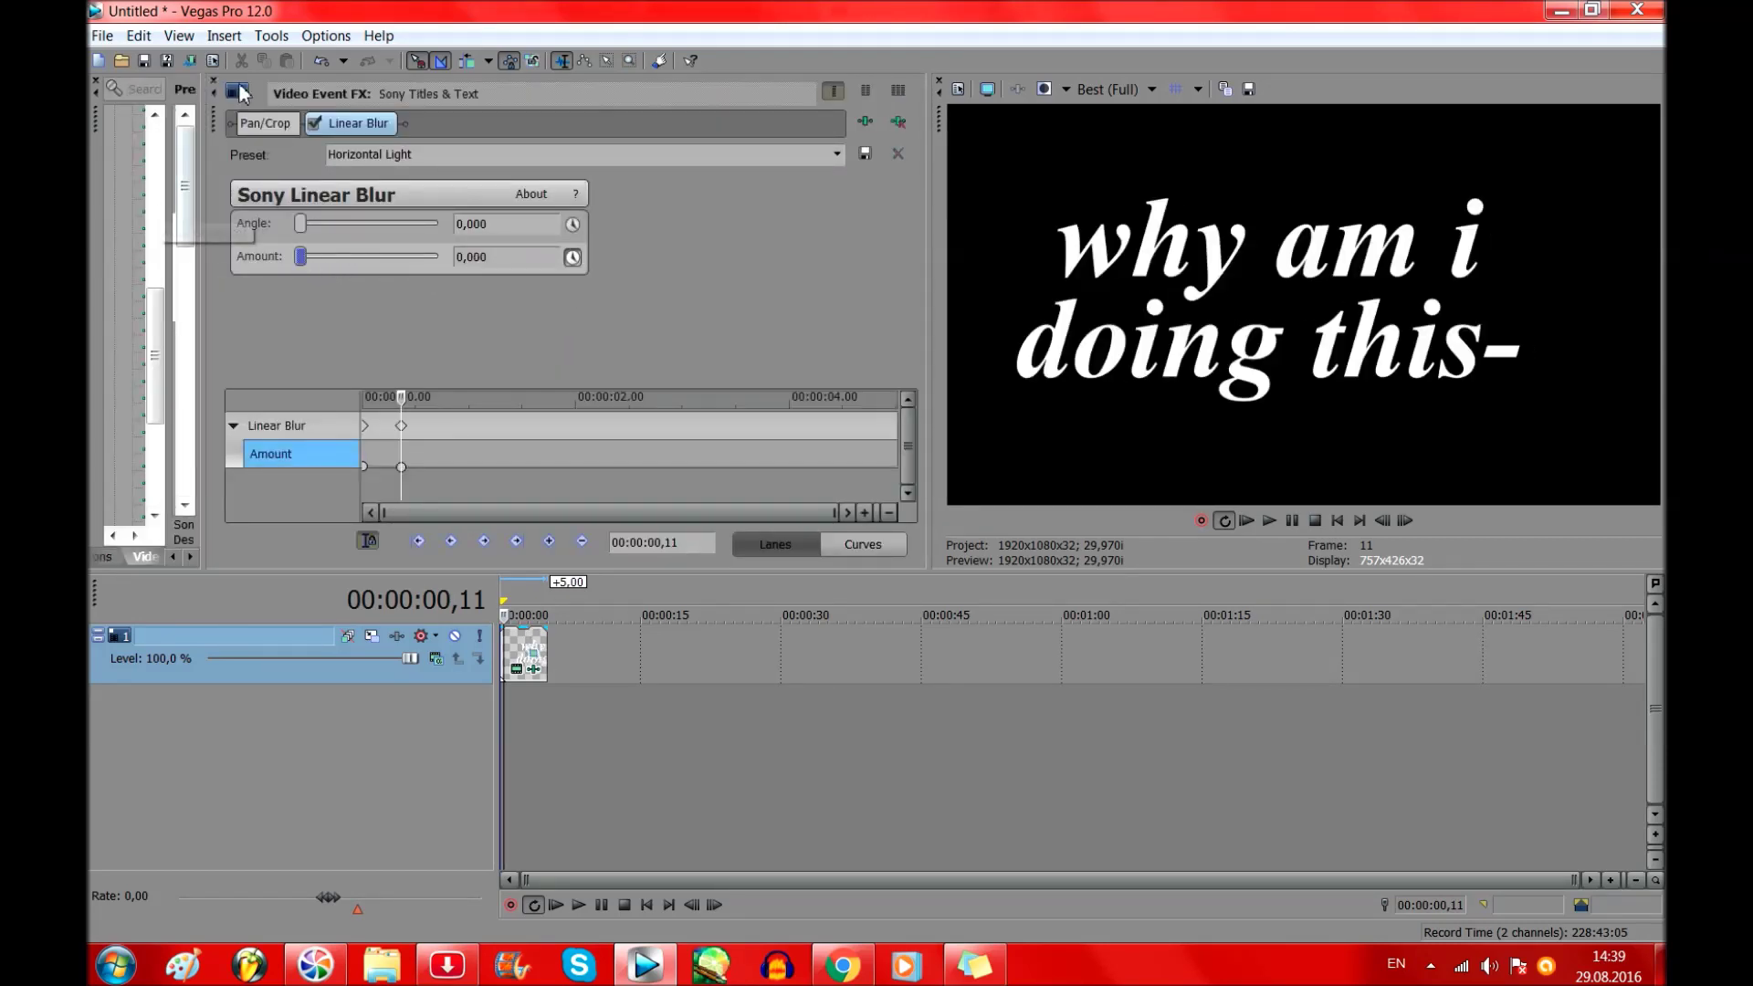
left_click(213, 80)
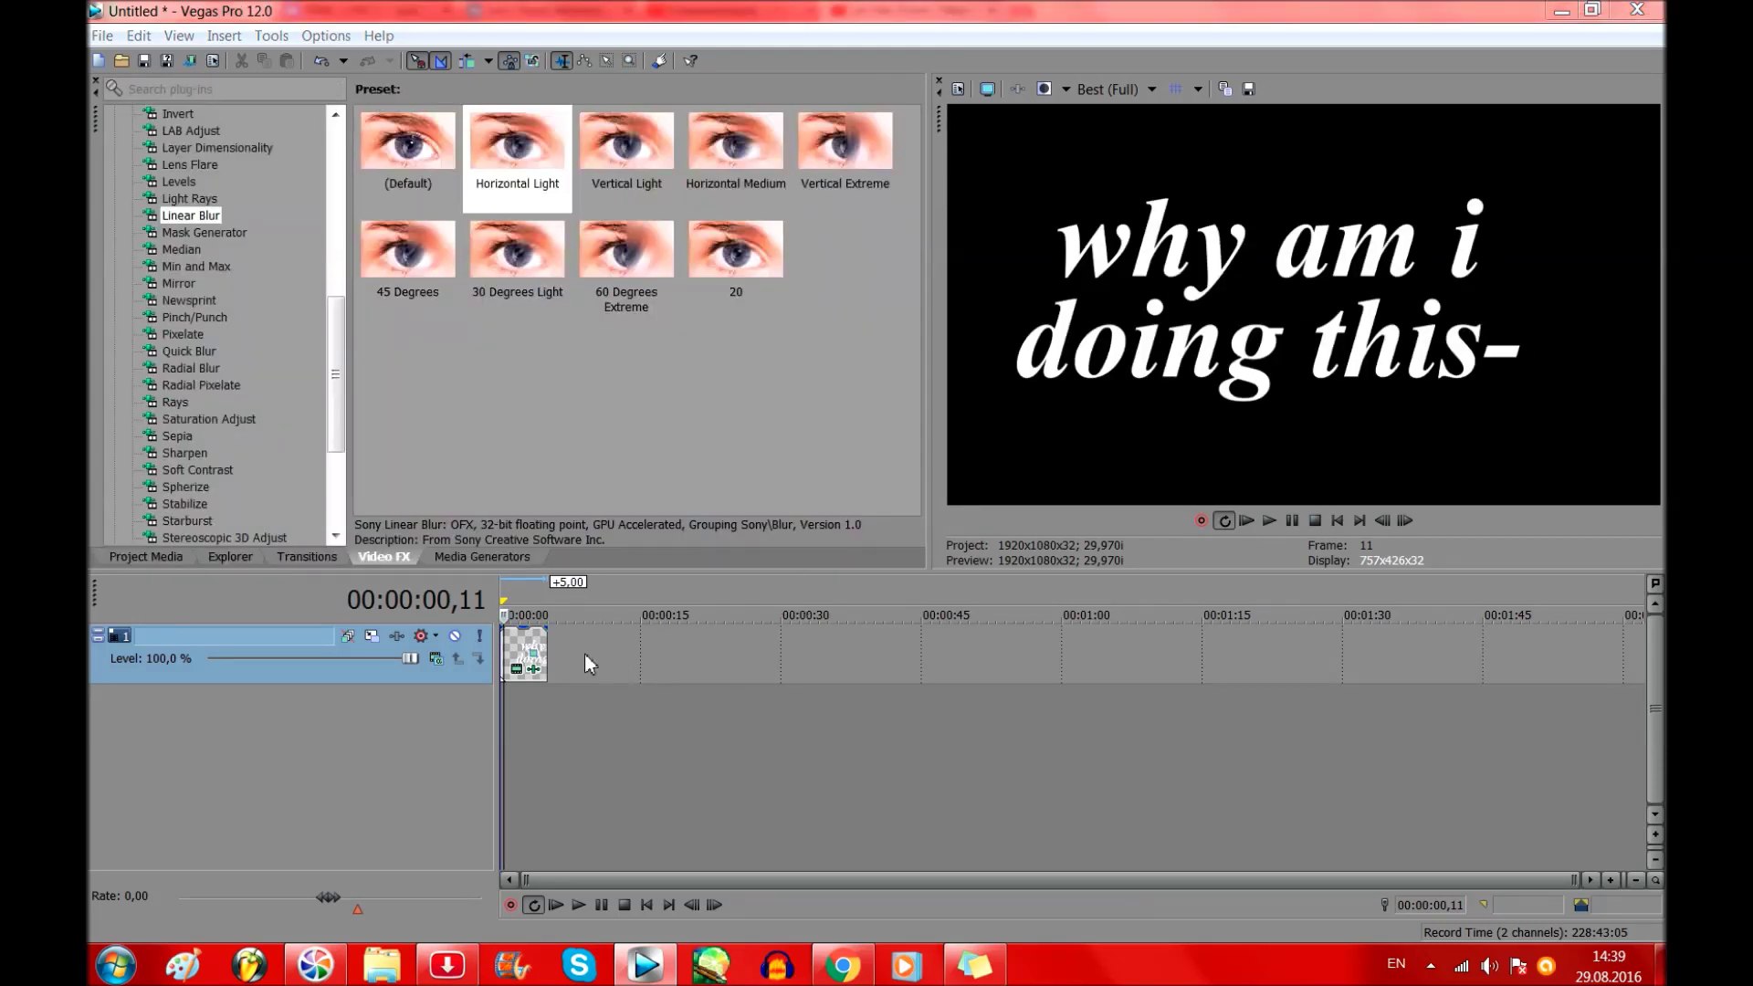
Play back the text animation, switching the preview quality to Preview (Auto).
left_click(514, 650)
scroll(514, 650, "up", 5)
left_click(1244, 521)
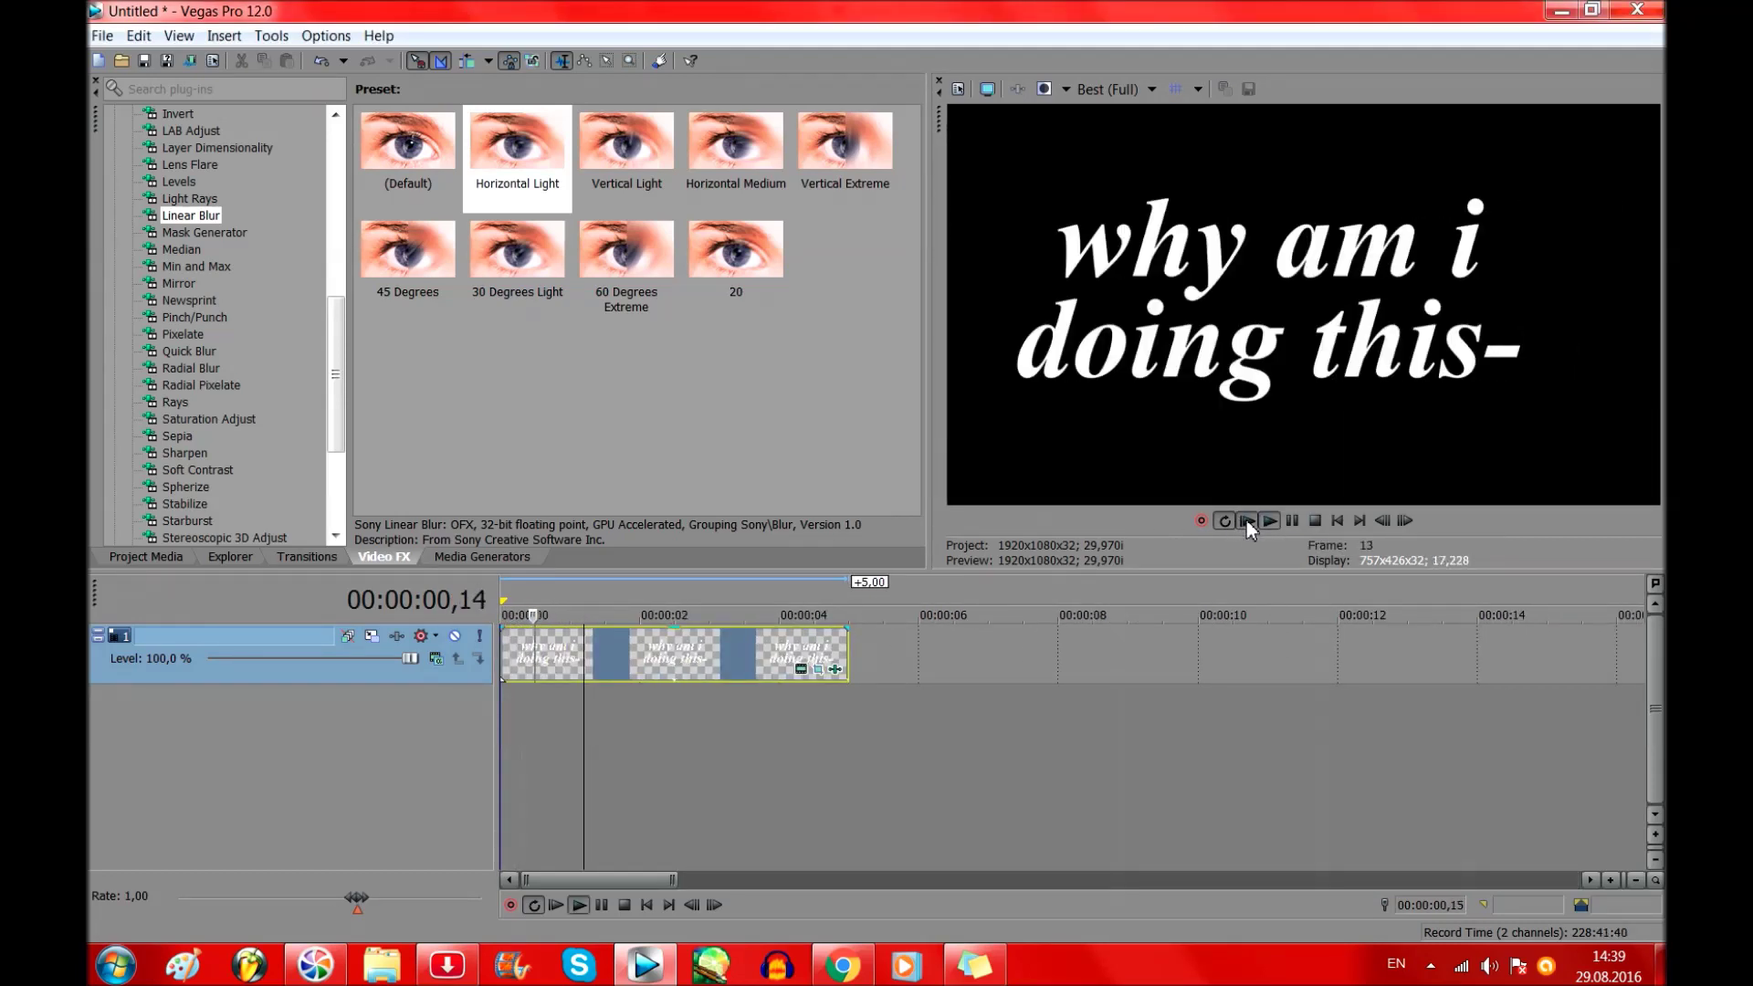
left_click(1132, 90)
mouse_move(1134, 133)
left_click(1228, 124)
left_click(1240, 522)
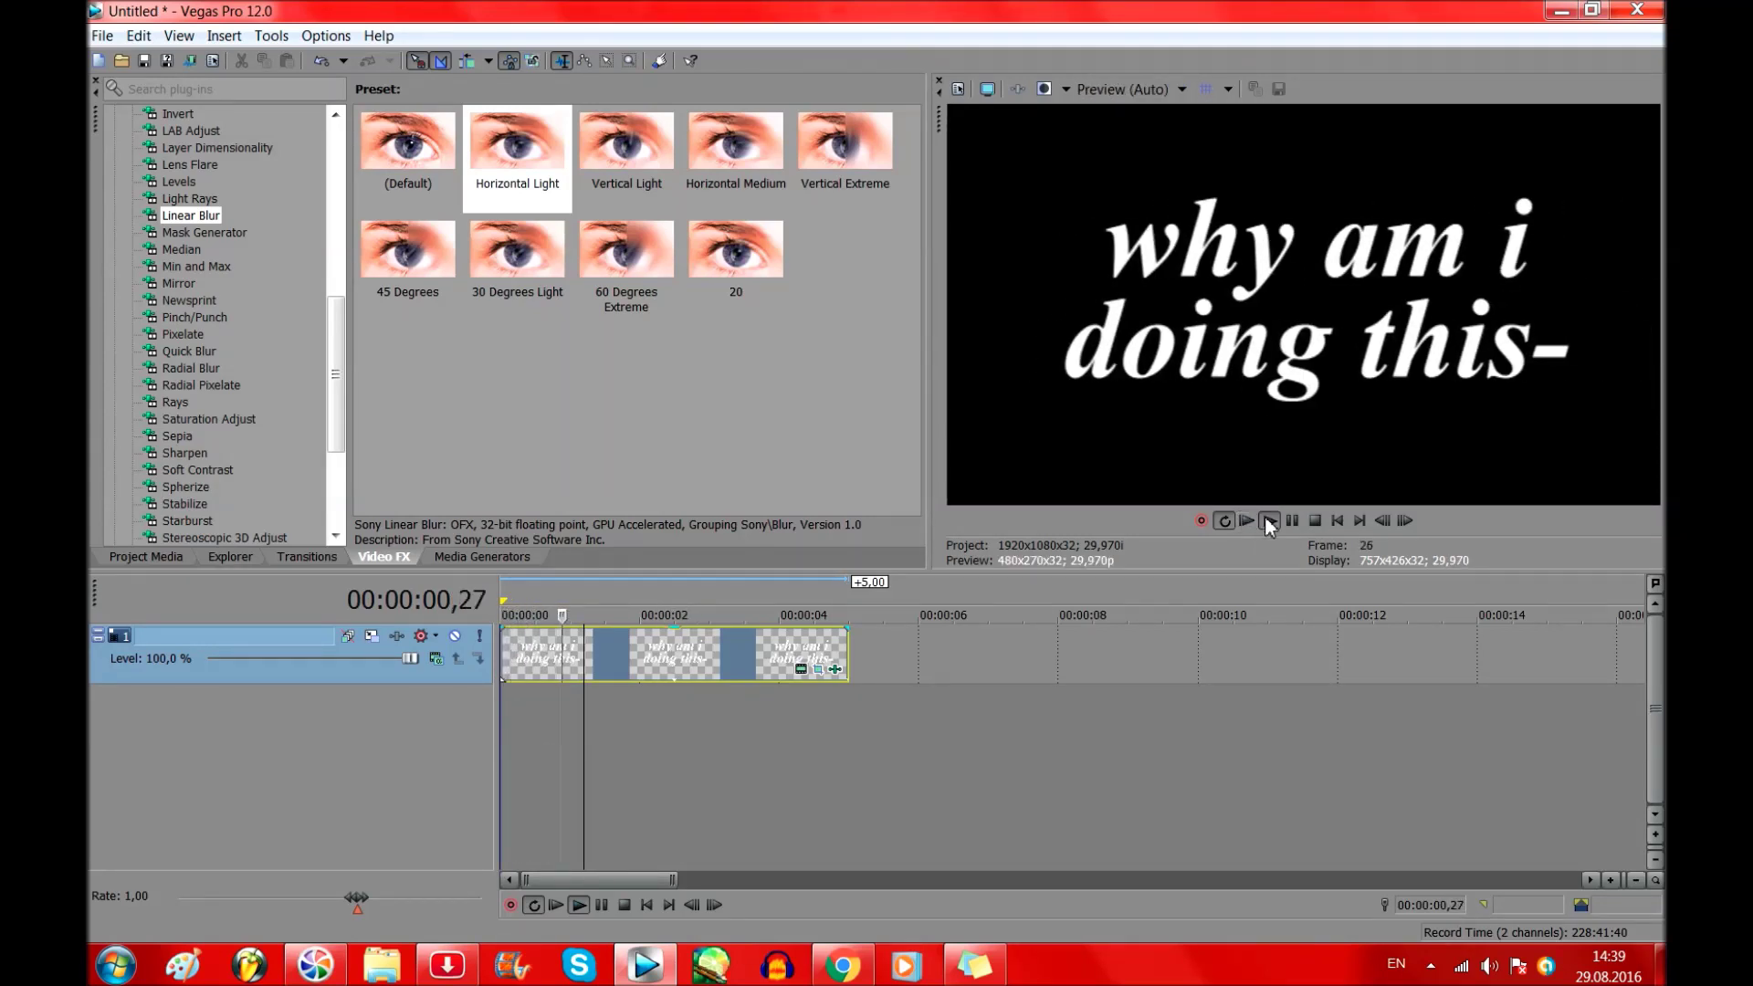
left_click(1291, 520)
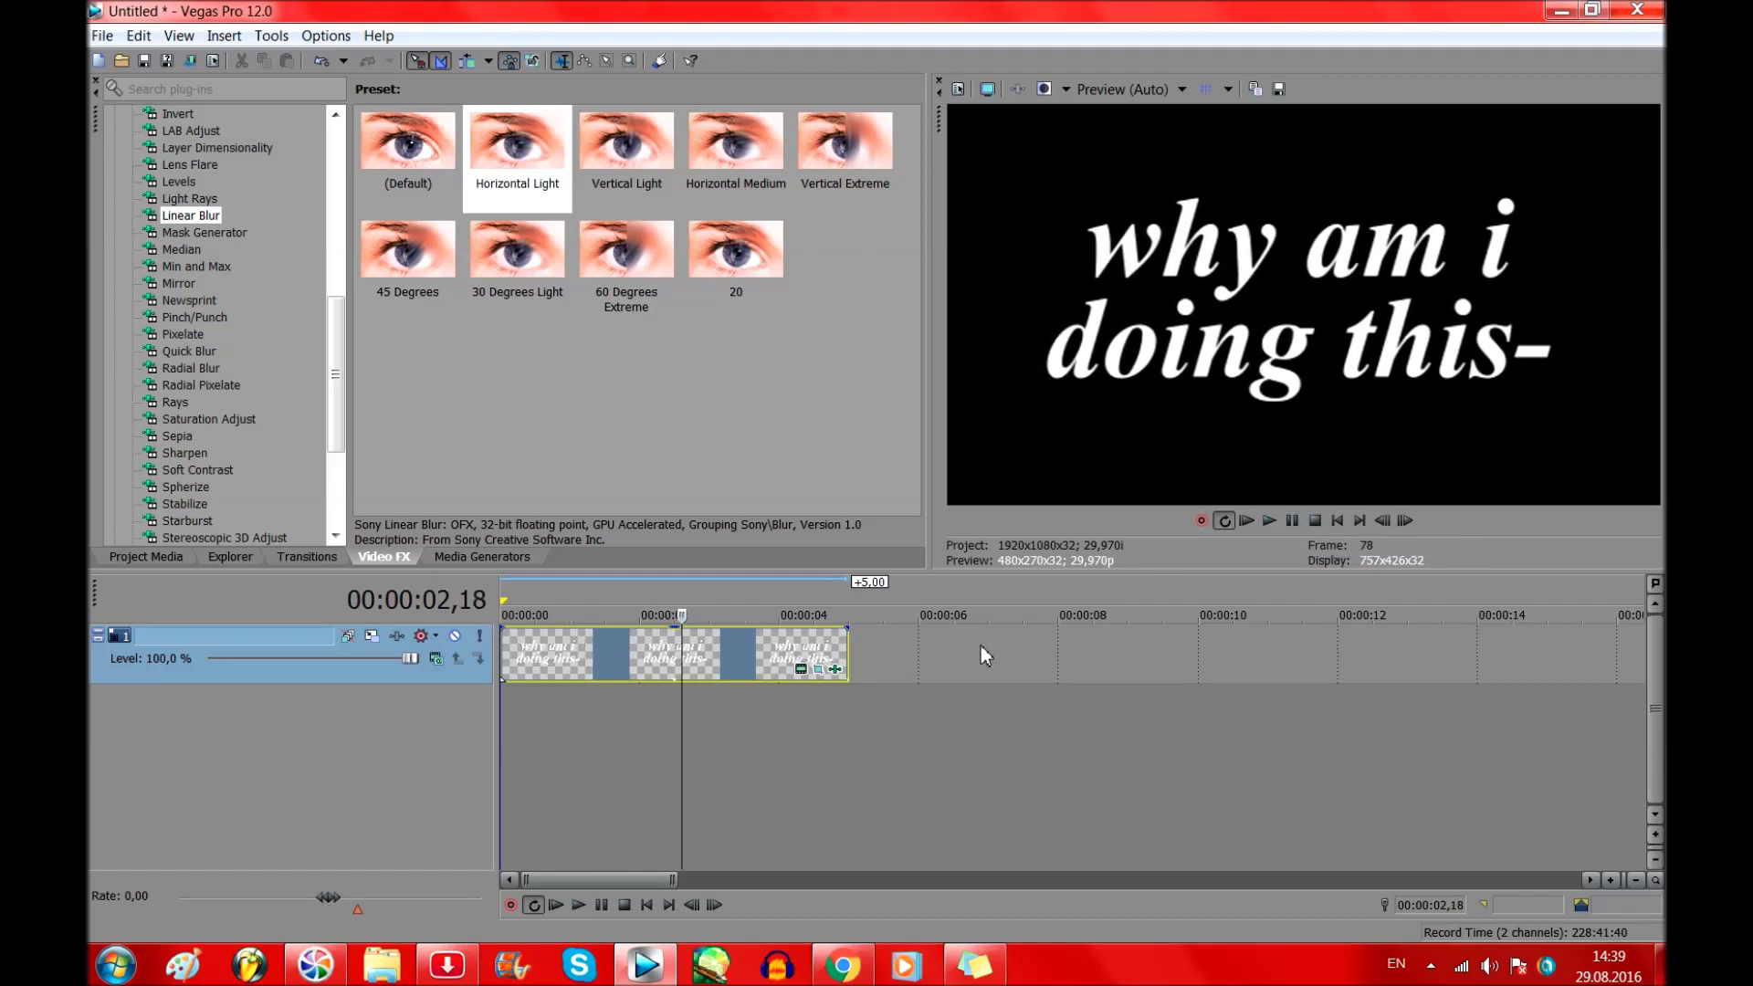
Reopen the text event's Pan/Crop settings and add a short fade-in at the start of the event.
left_click(825, 674)
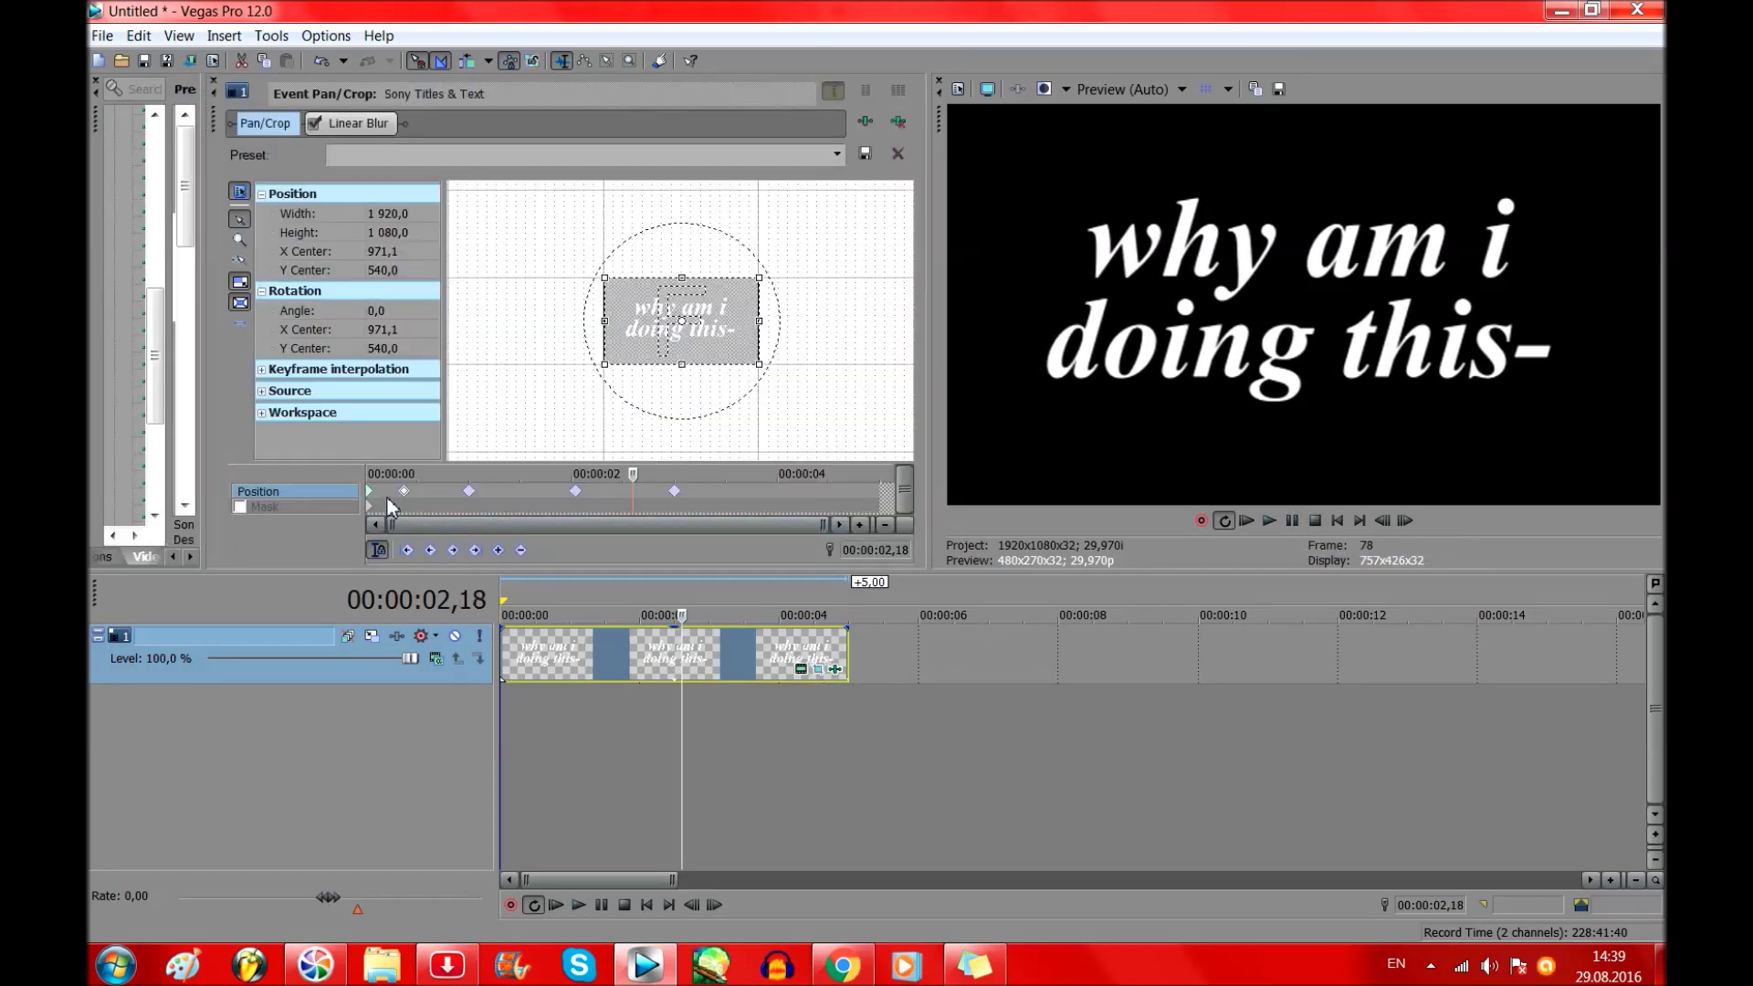
left_click(404, 493)
left_click_drag(502, 632, 515, 631)
Draw a closed mask path around the word "why" at the start of the text event.
left_click(369, 508)
scroll(560, 349, "up", 3)
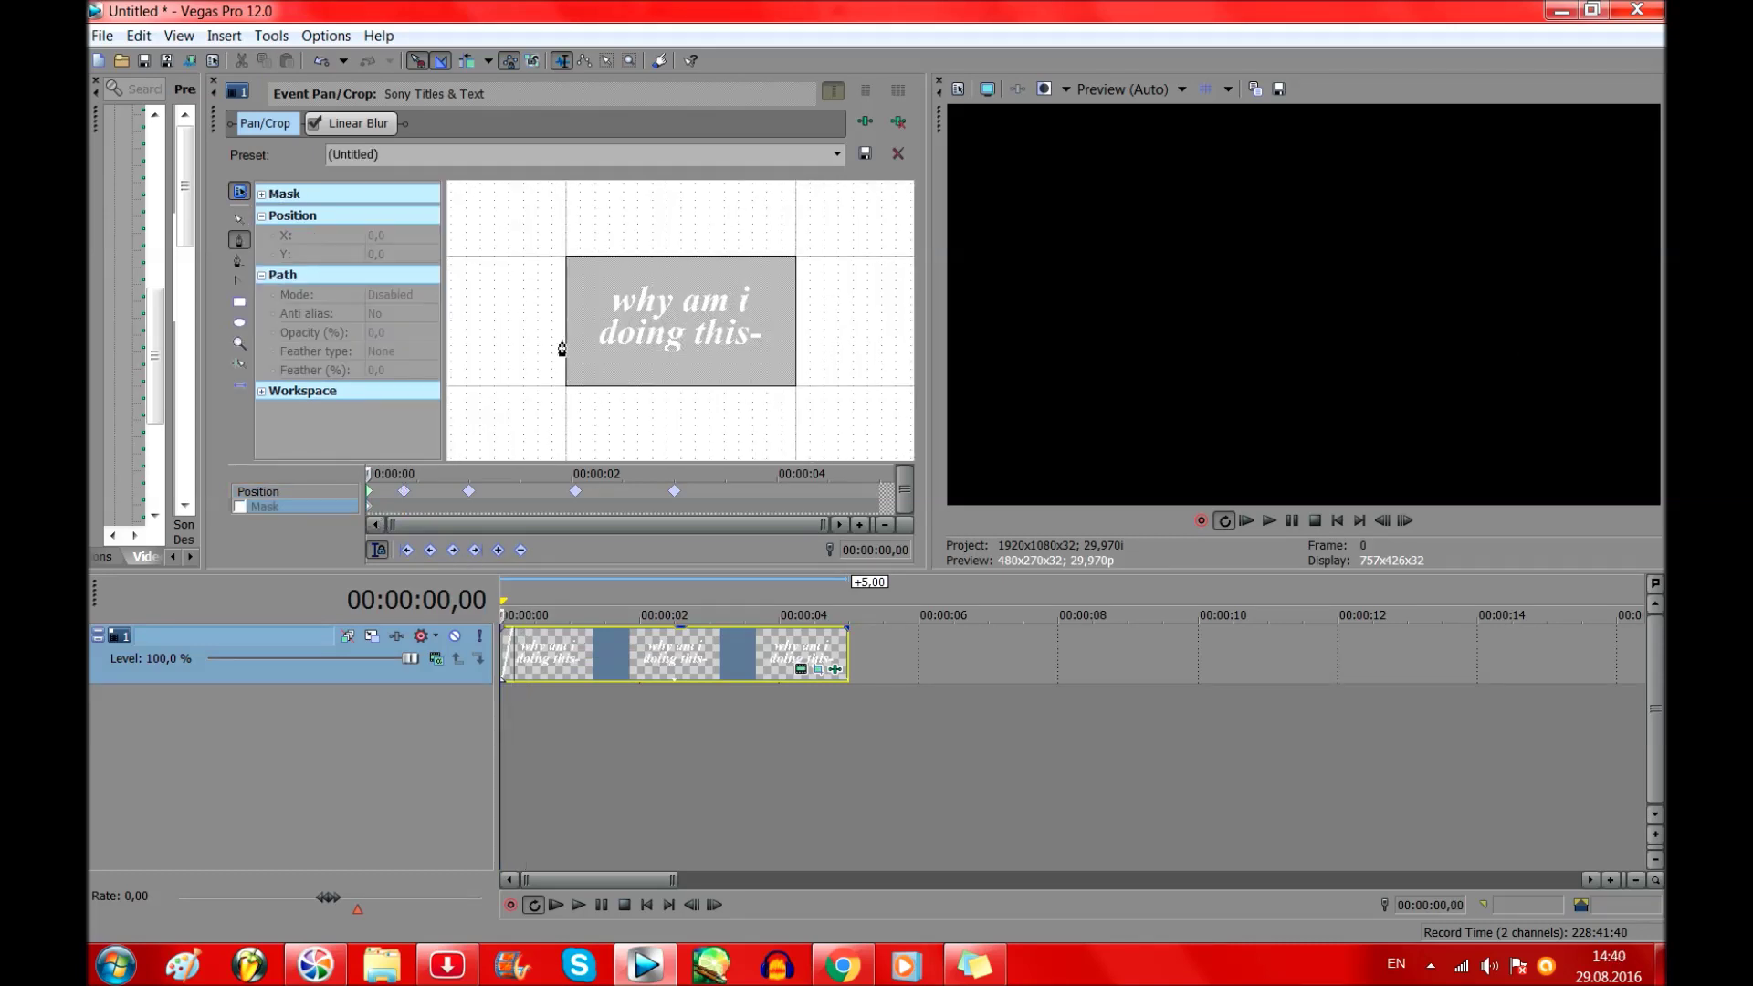
left_click(507, 248)
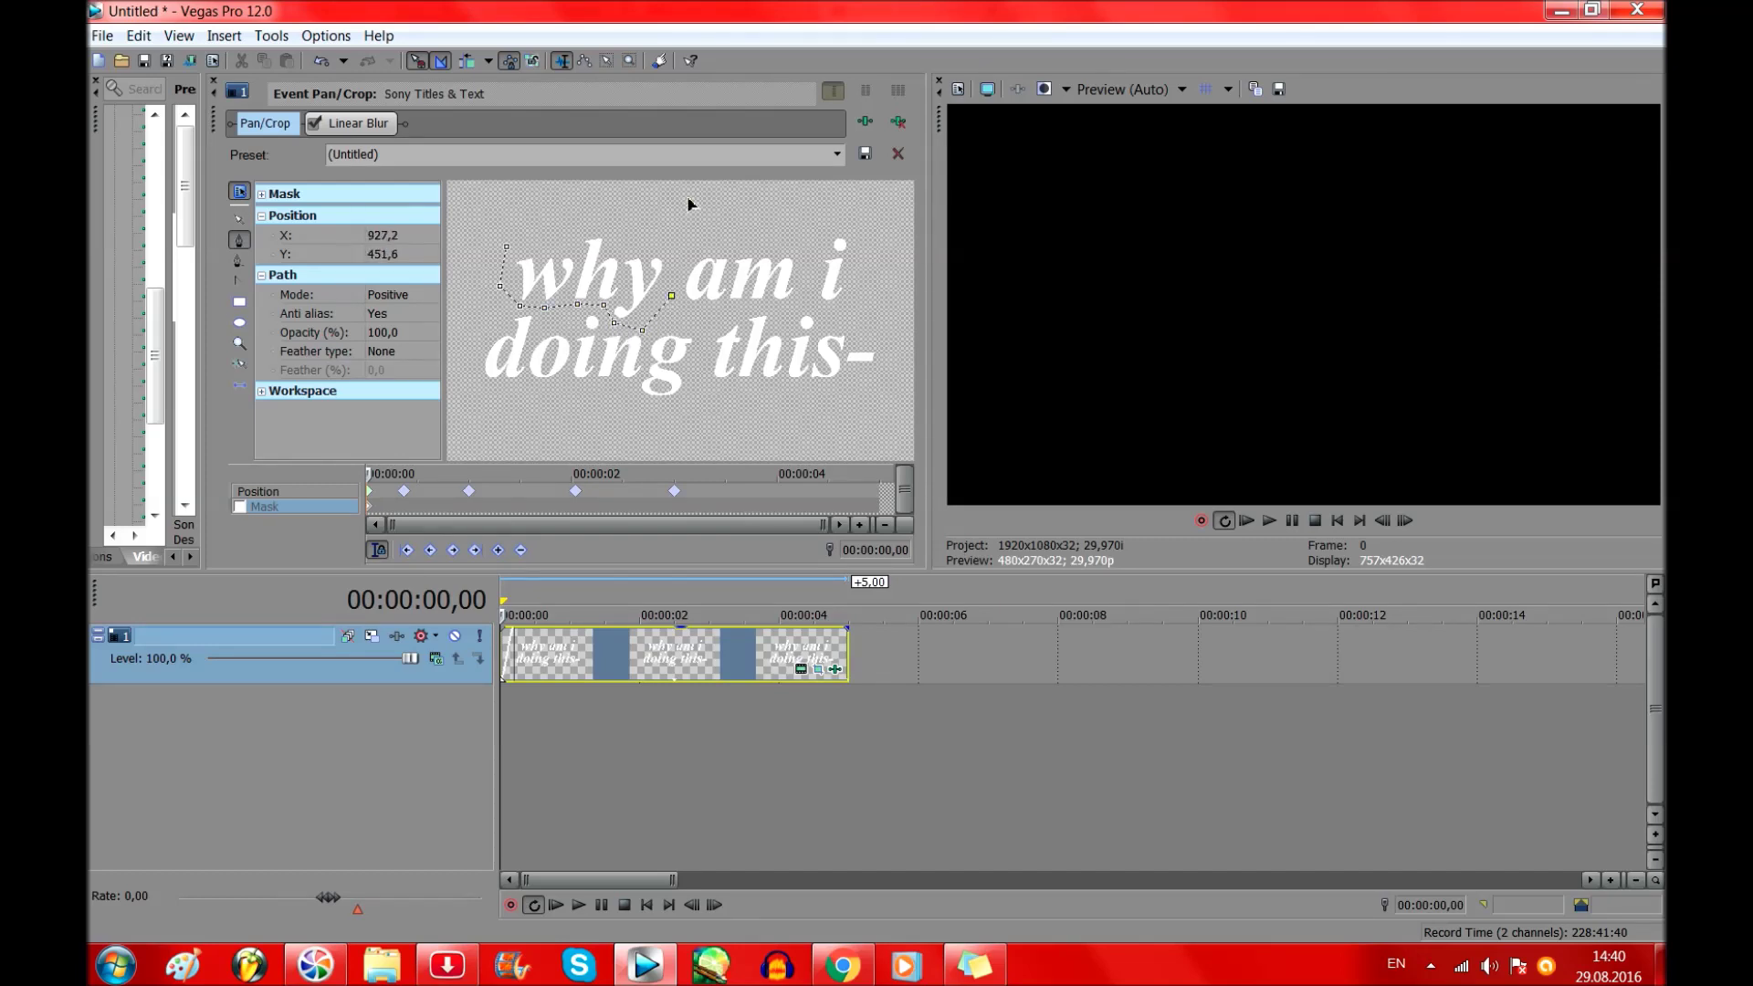
left_click(509, 249)
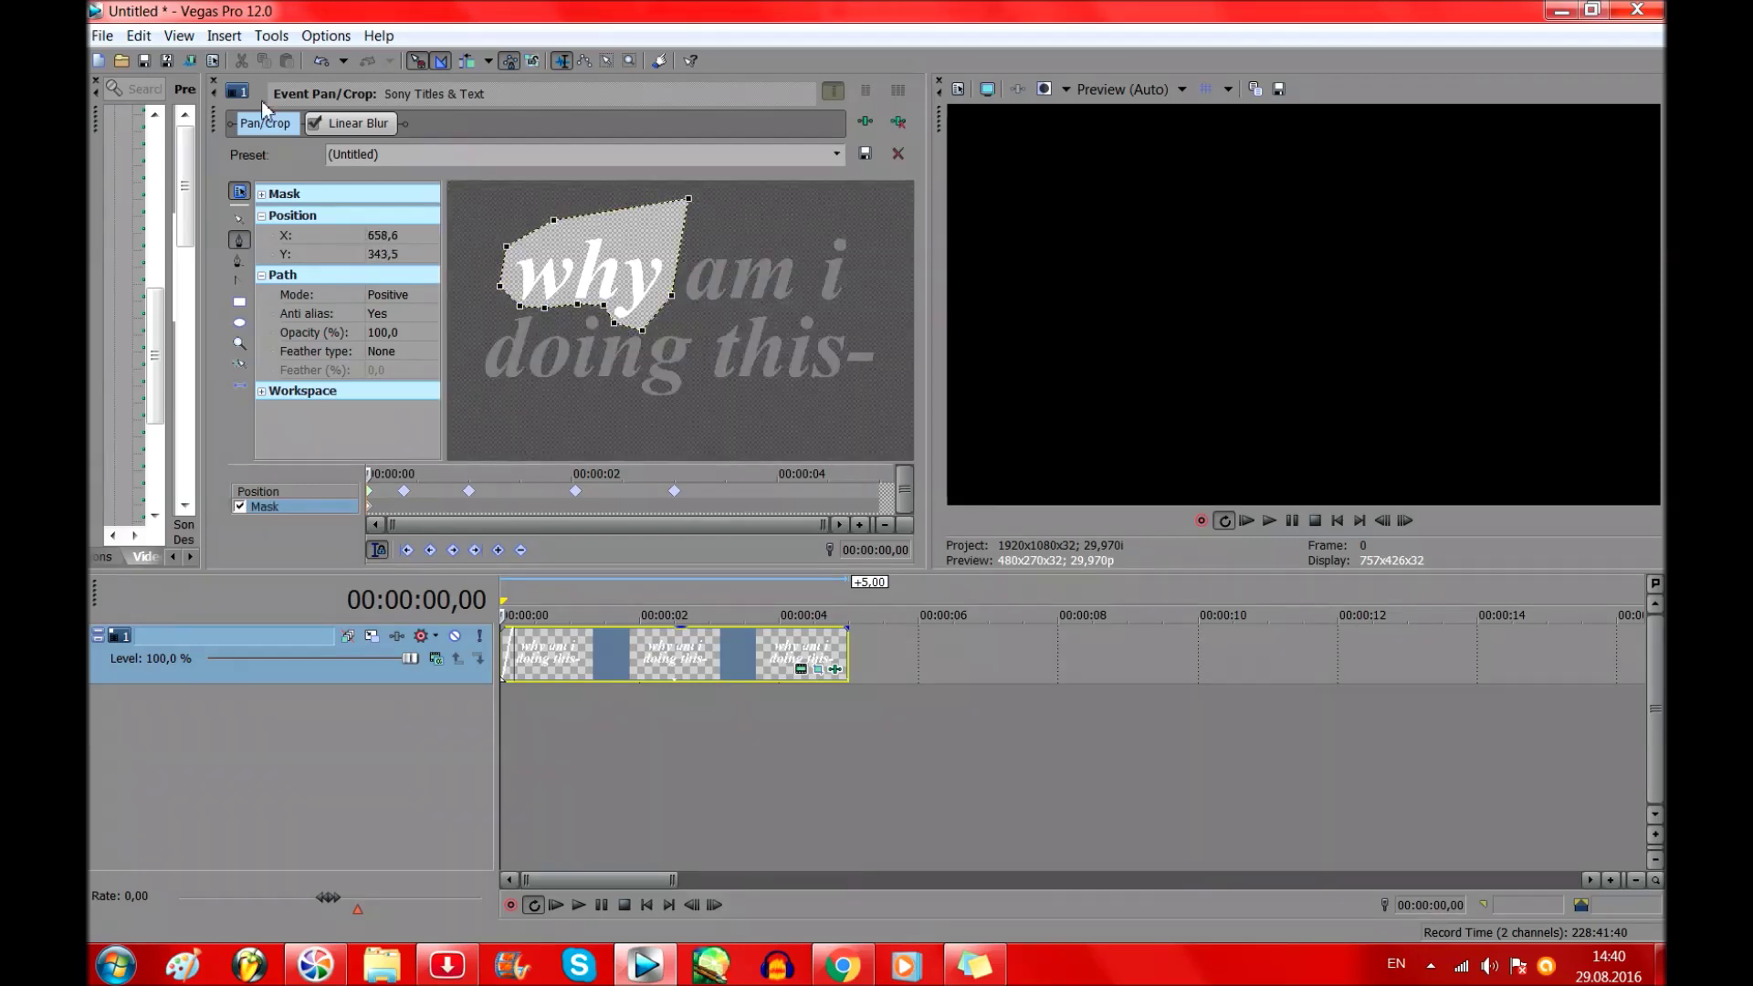
left_click(212, 81)
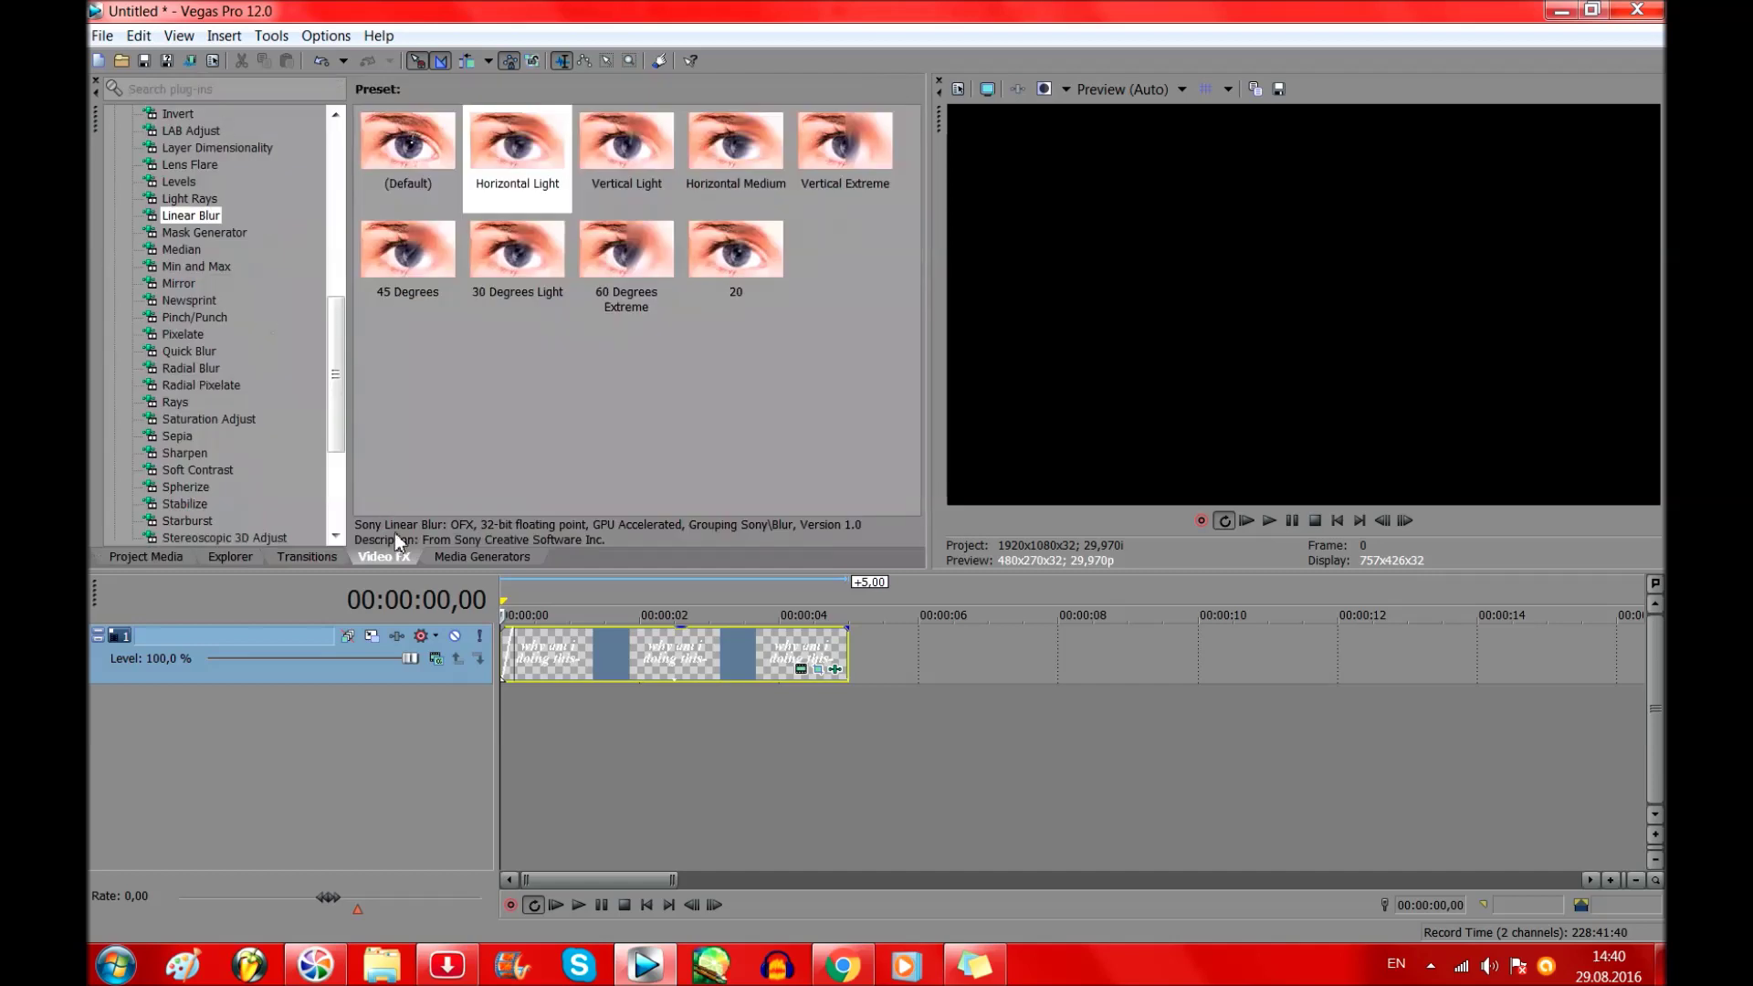
Insert a new video track above the text track and copy the masked text event.
right_click(429, 675)
left_click(512, 377)
right_click(539, 723)
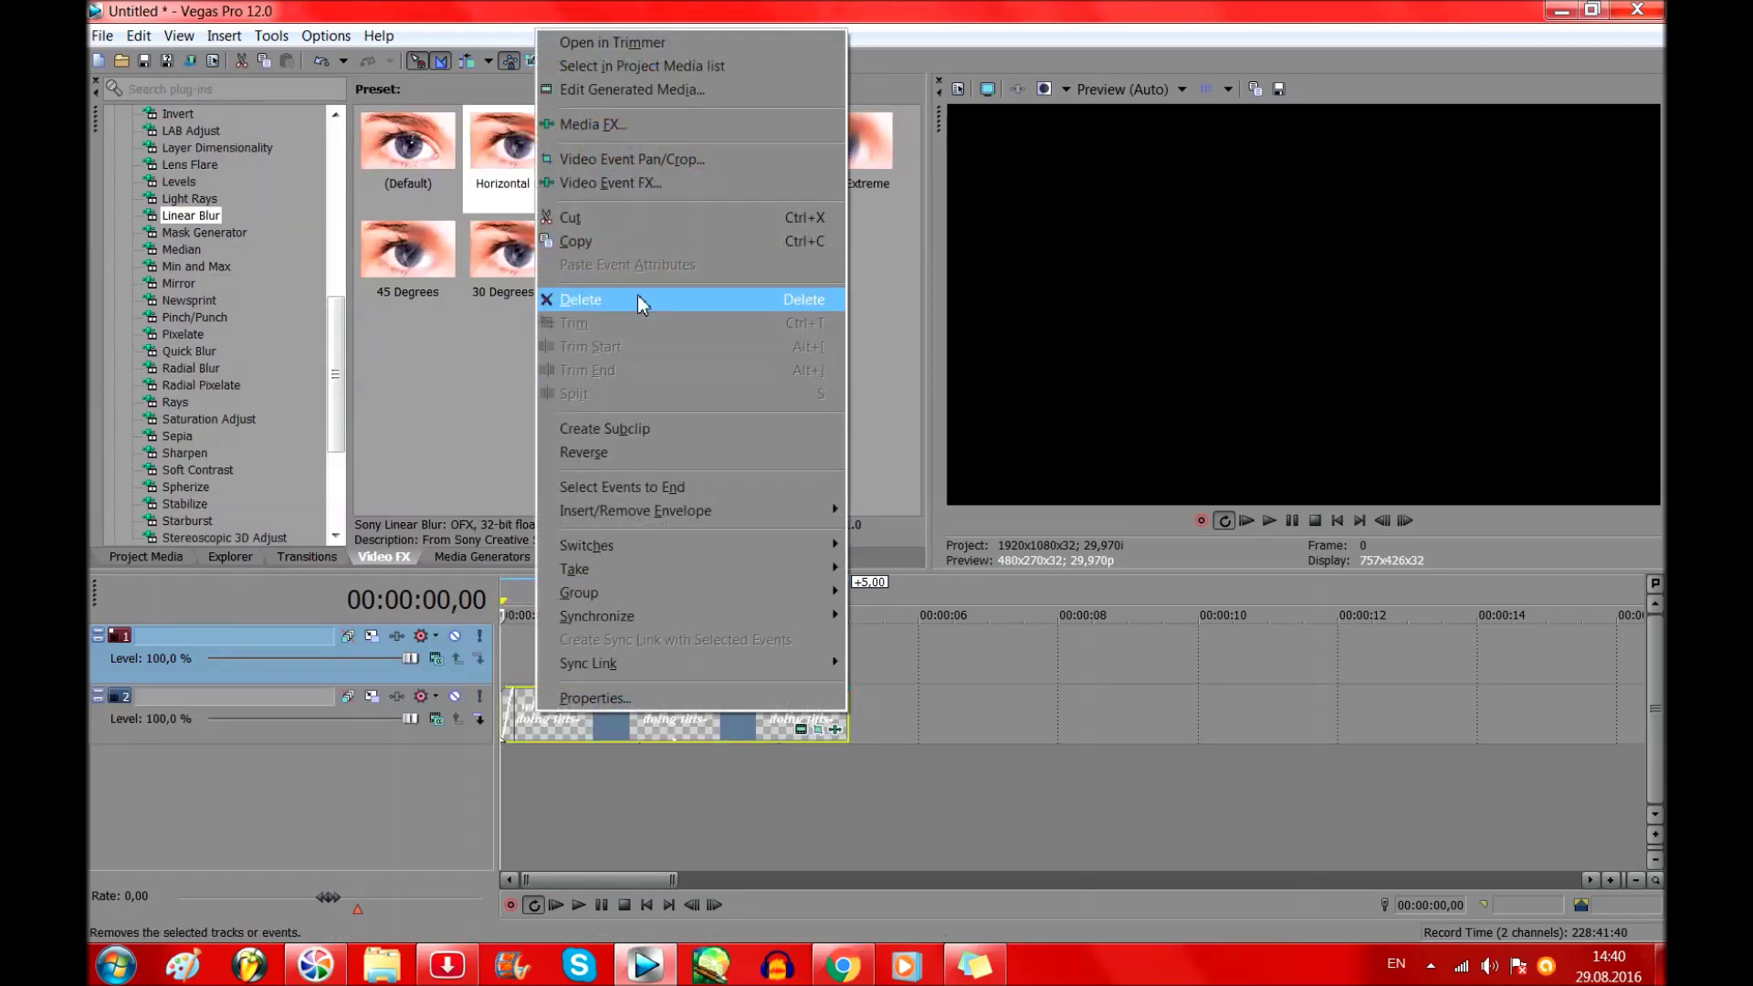
left_click(627, 230)
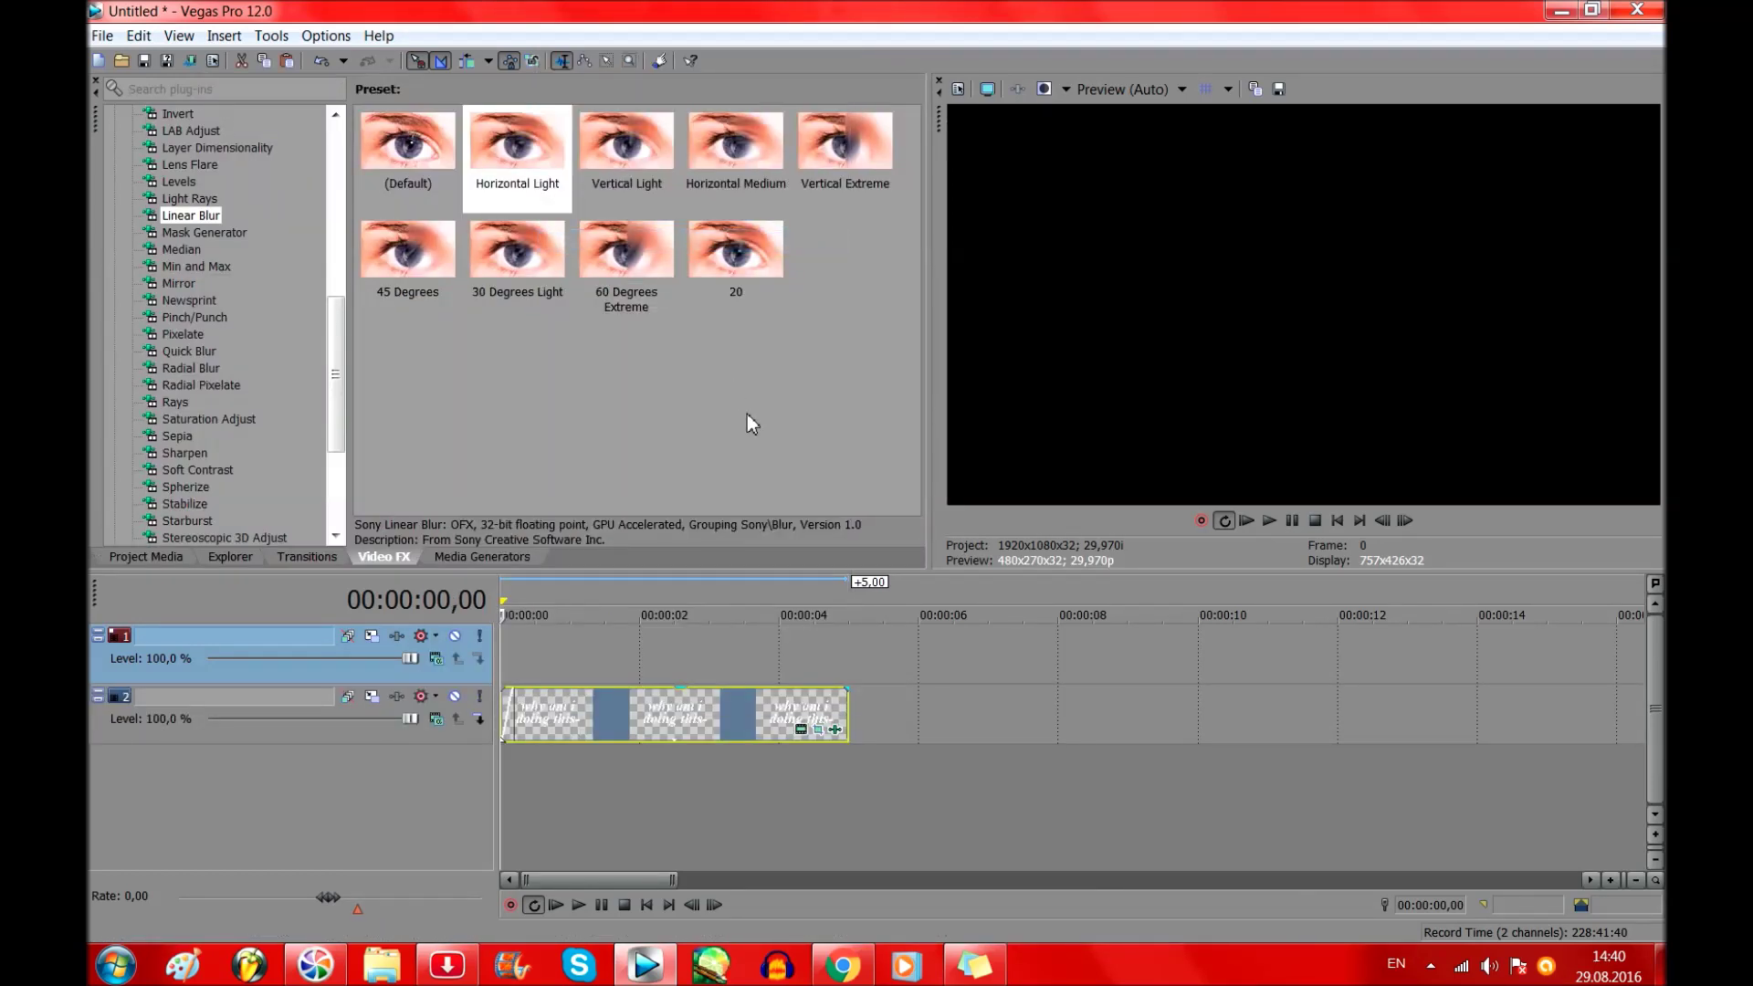
Paste the masked text event onto the empty upper track at 00:00:00,02 as a new copy of the source media.
left_click(1269, 521)
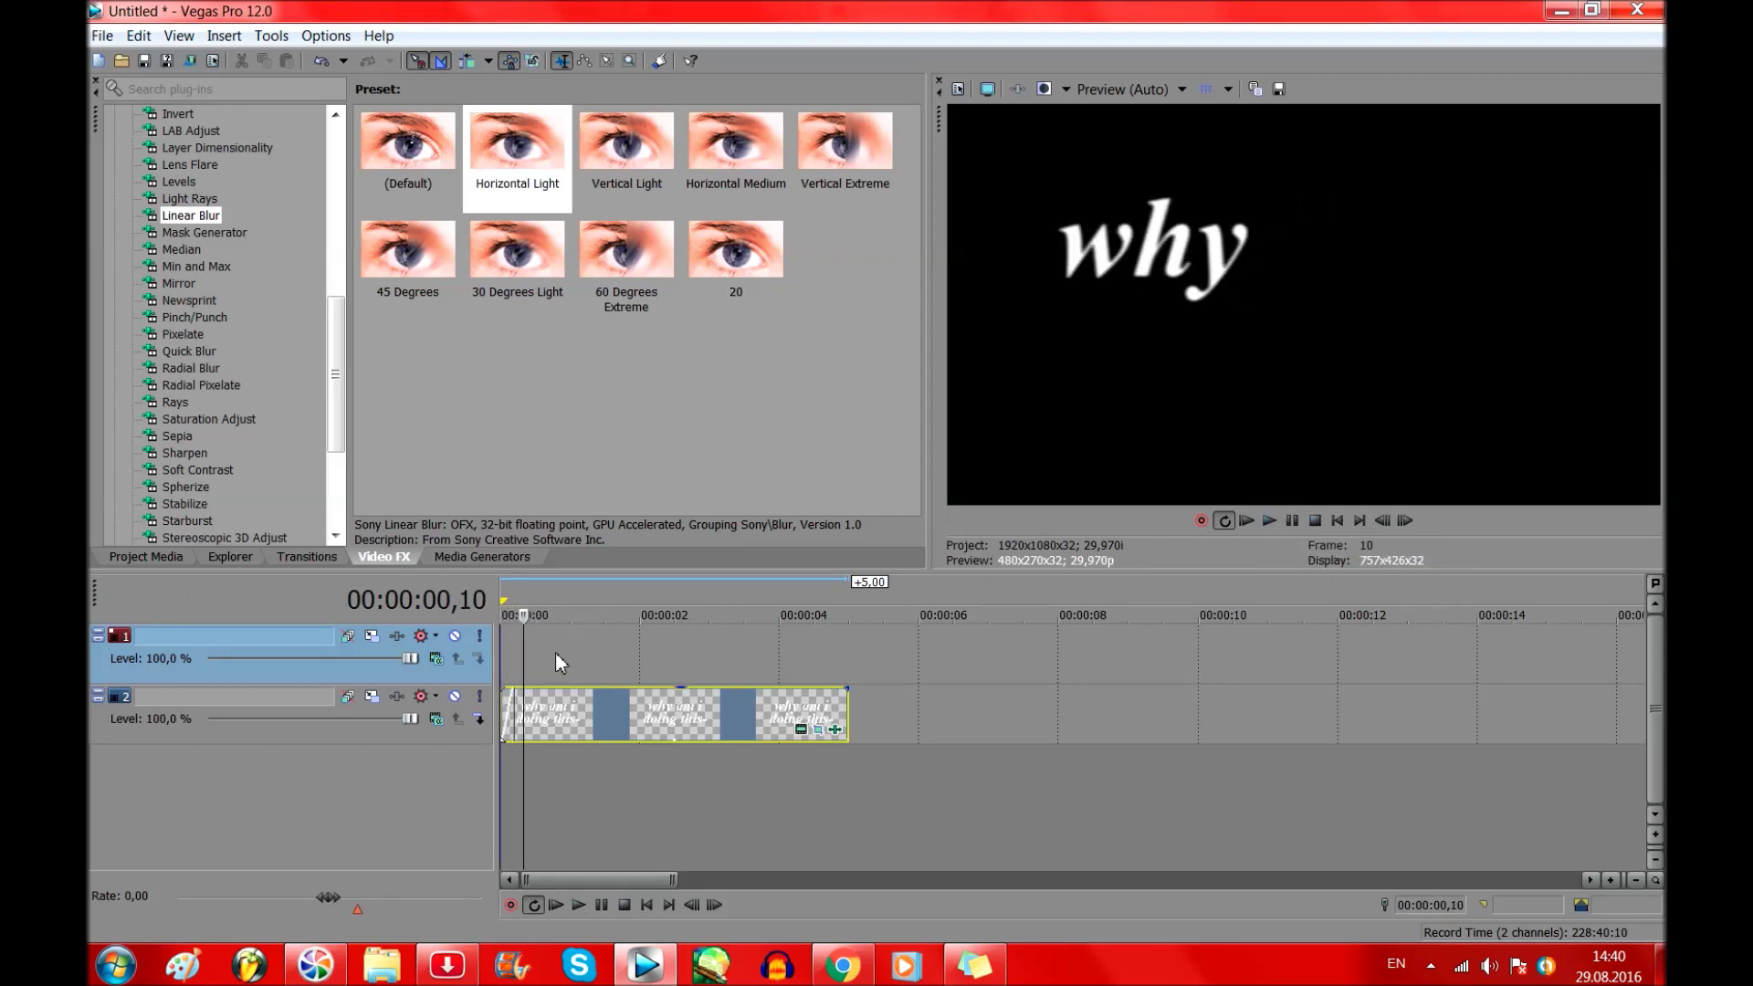
left_click(510, 671)
key("Left")
key("Left")
key("Left")
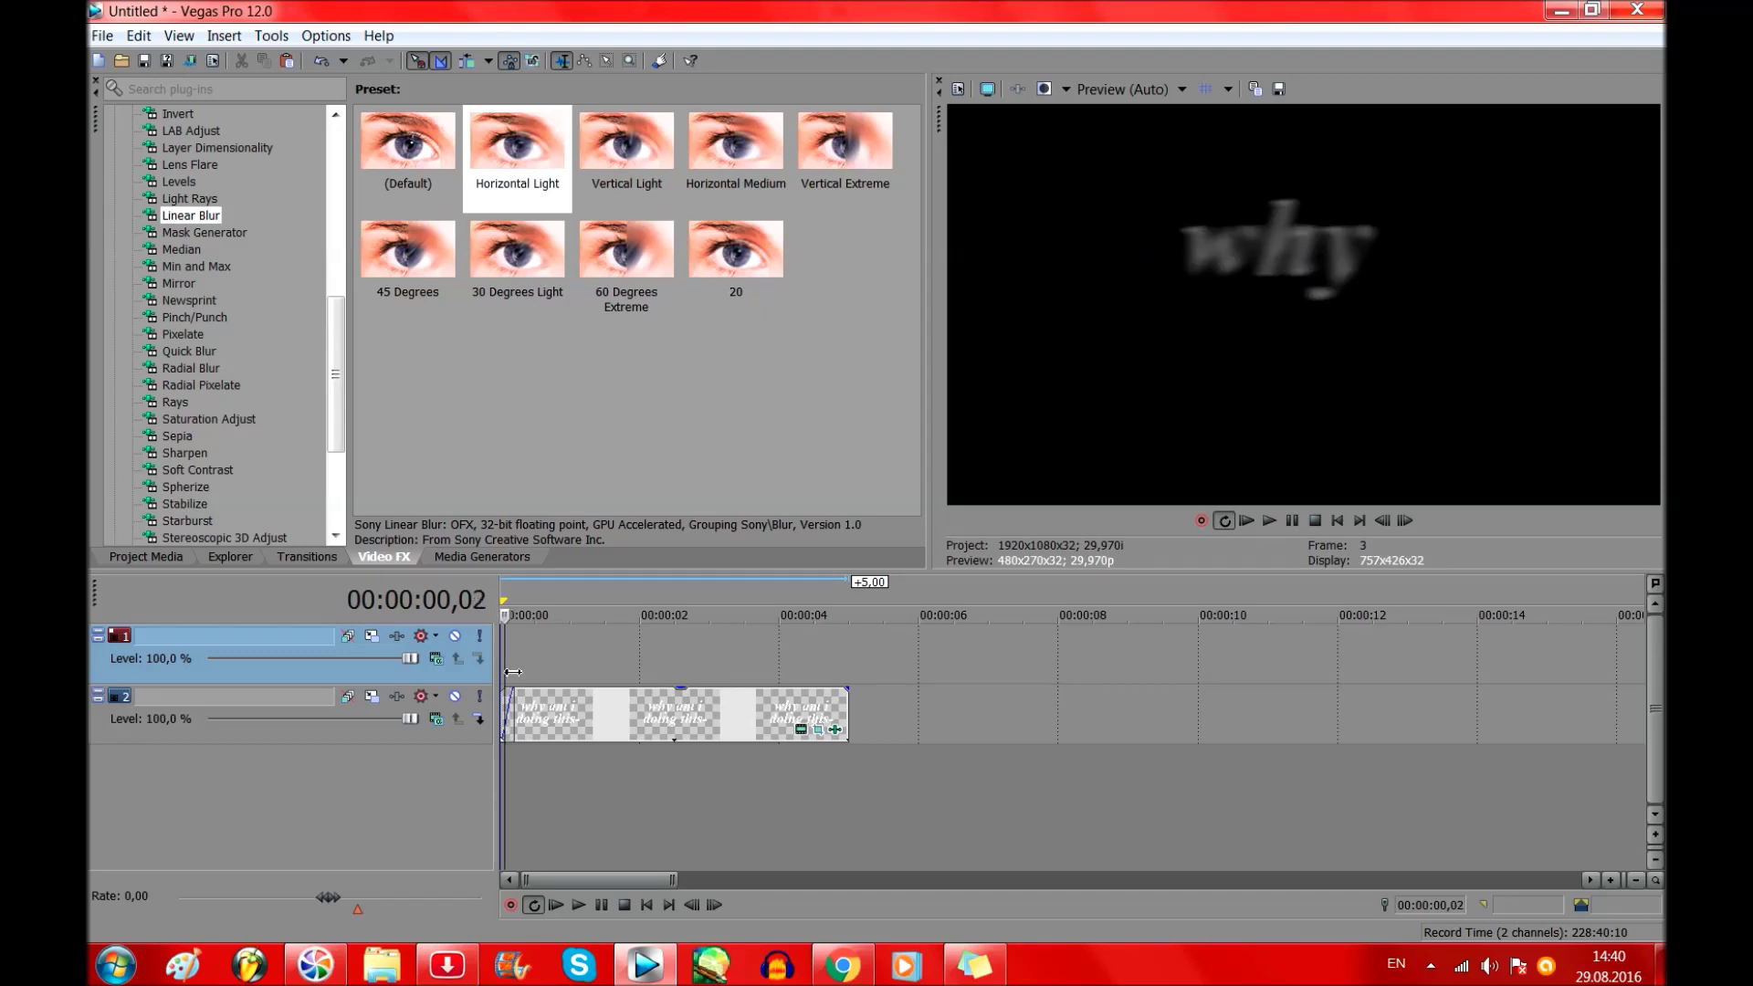
key("Right")
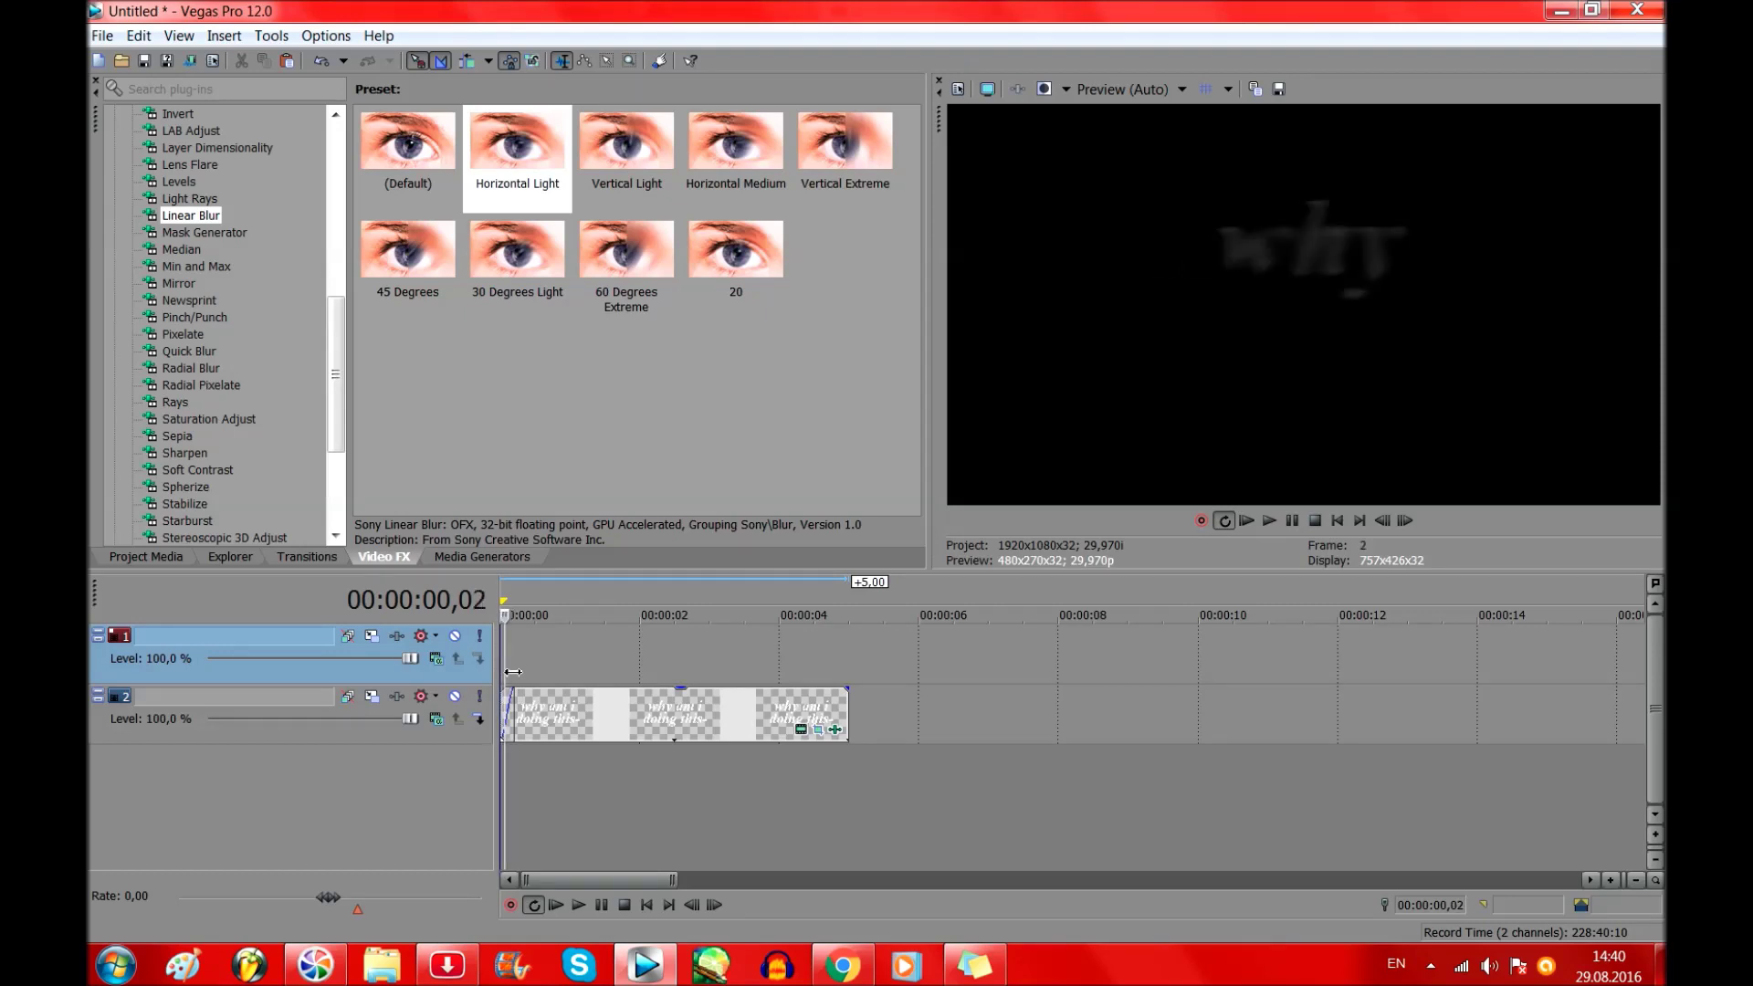
key("ctrl+v")
left_click(1032, 421)
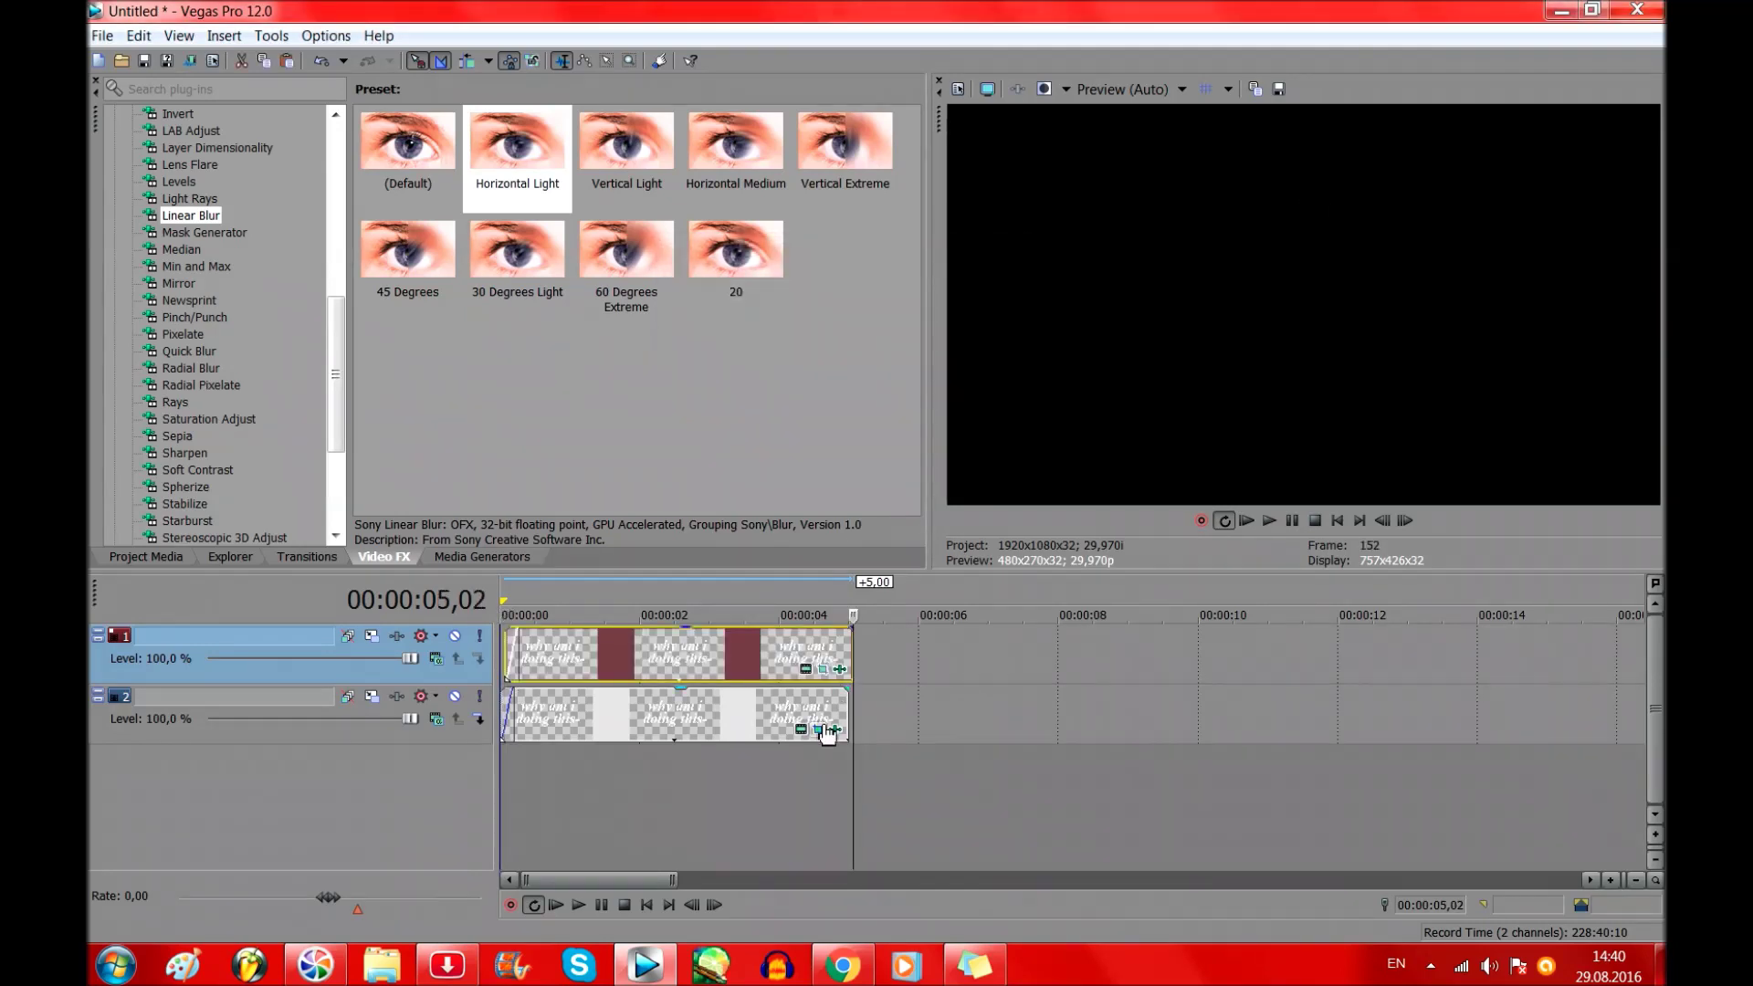
Open the pasted event's Pan/Crop settings and remove the "why" mask at the start of the event.
left_click(824, 670)
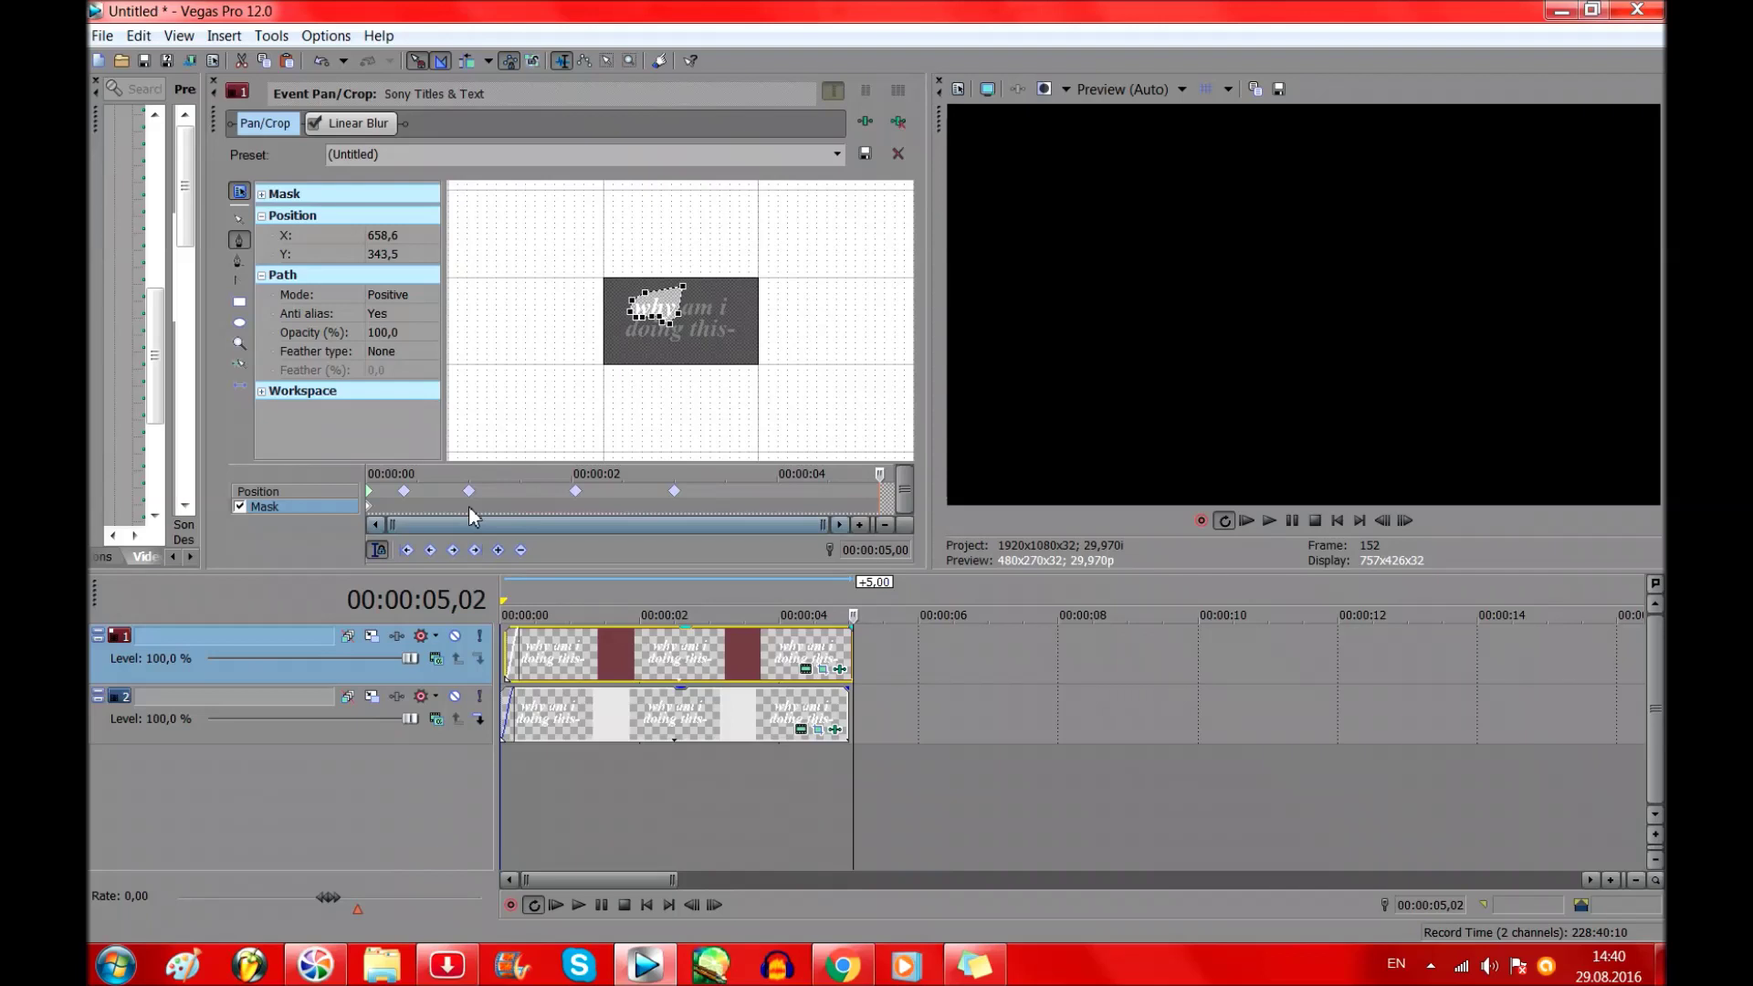
left_click(365, 484)
right_click(754, 212)
left_click(776, 241)
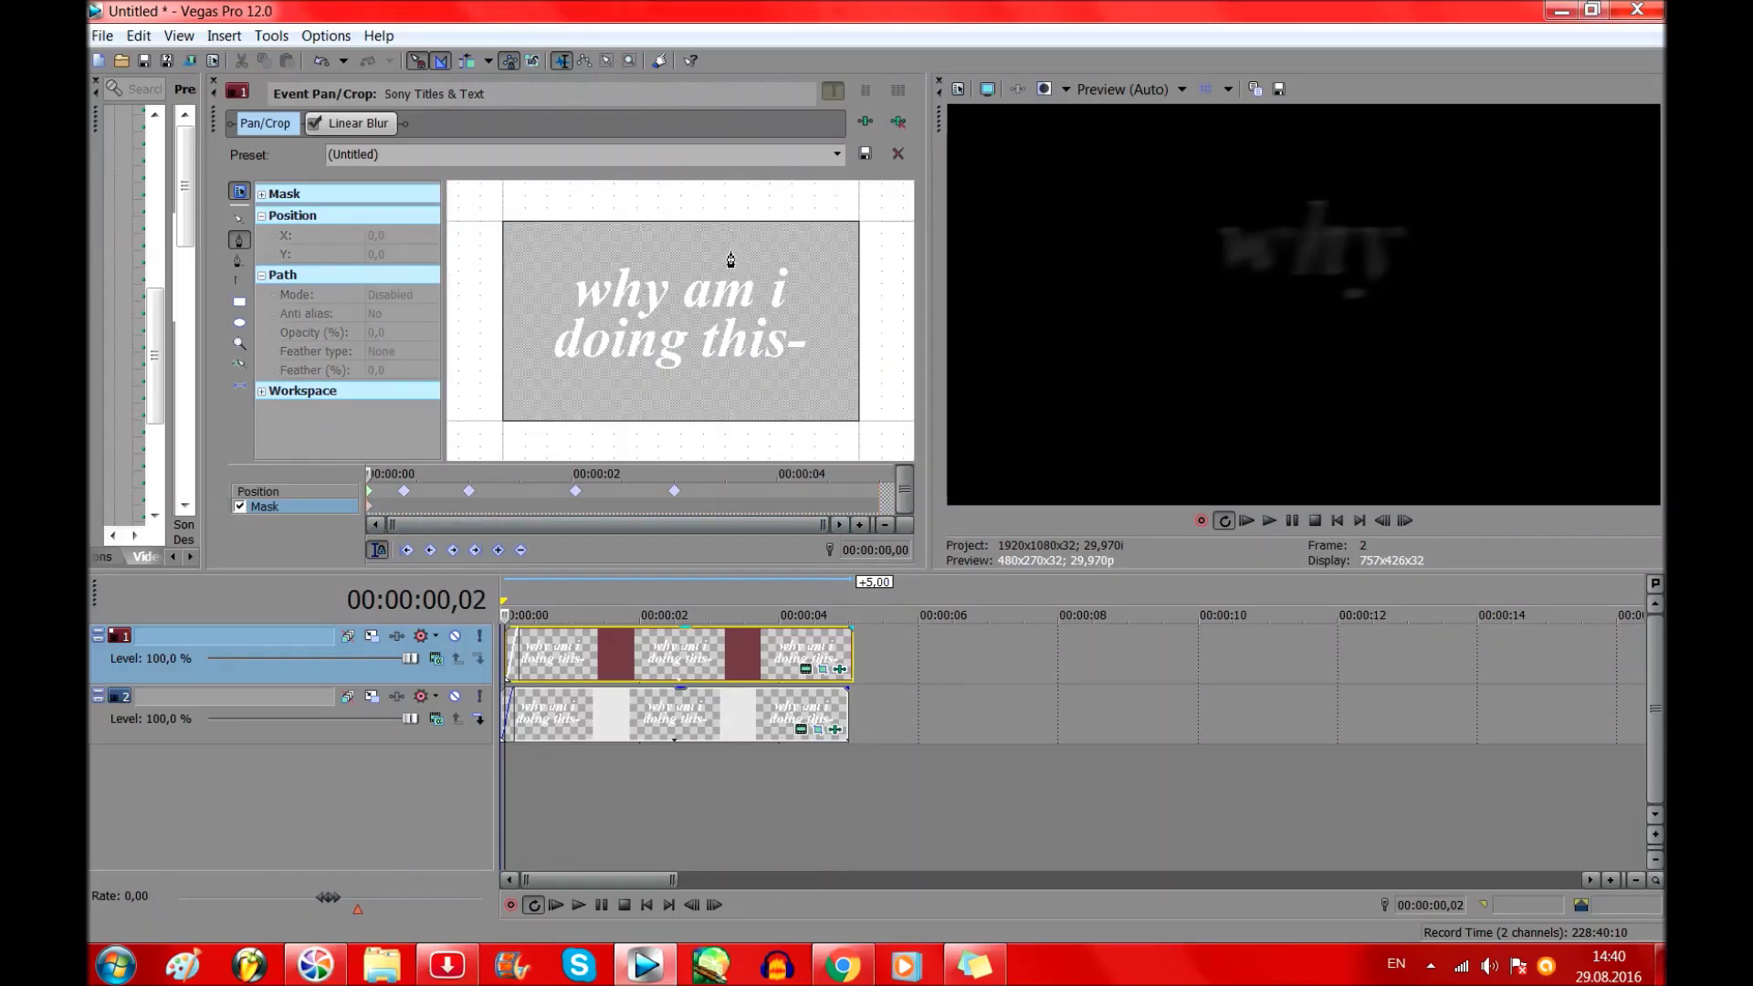
Draw a closed mask path around the word "am" and close the Pan/Crop settings.
left_click(690, 207)
left_click(764, 304)
key("ctrl+z")
left_click(881, 274)
scroll(871, 231, "down", 2)
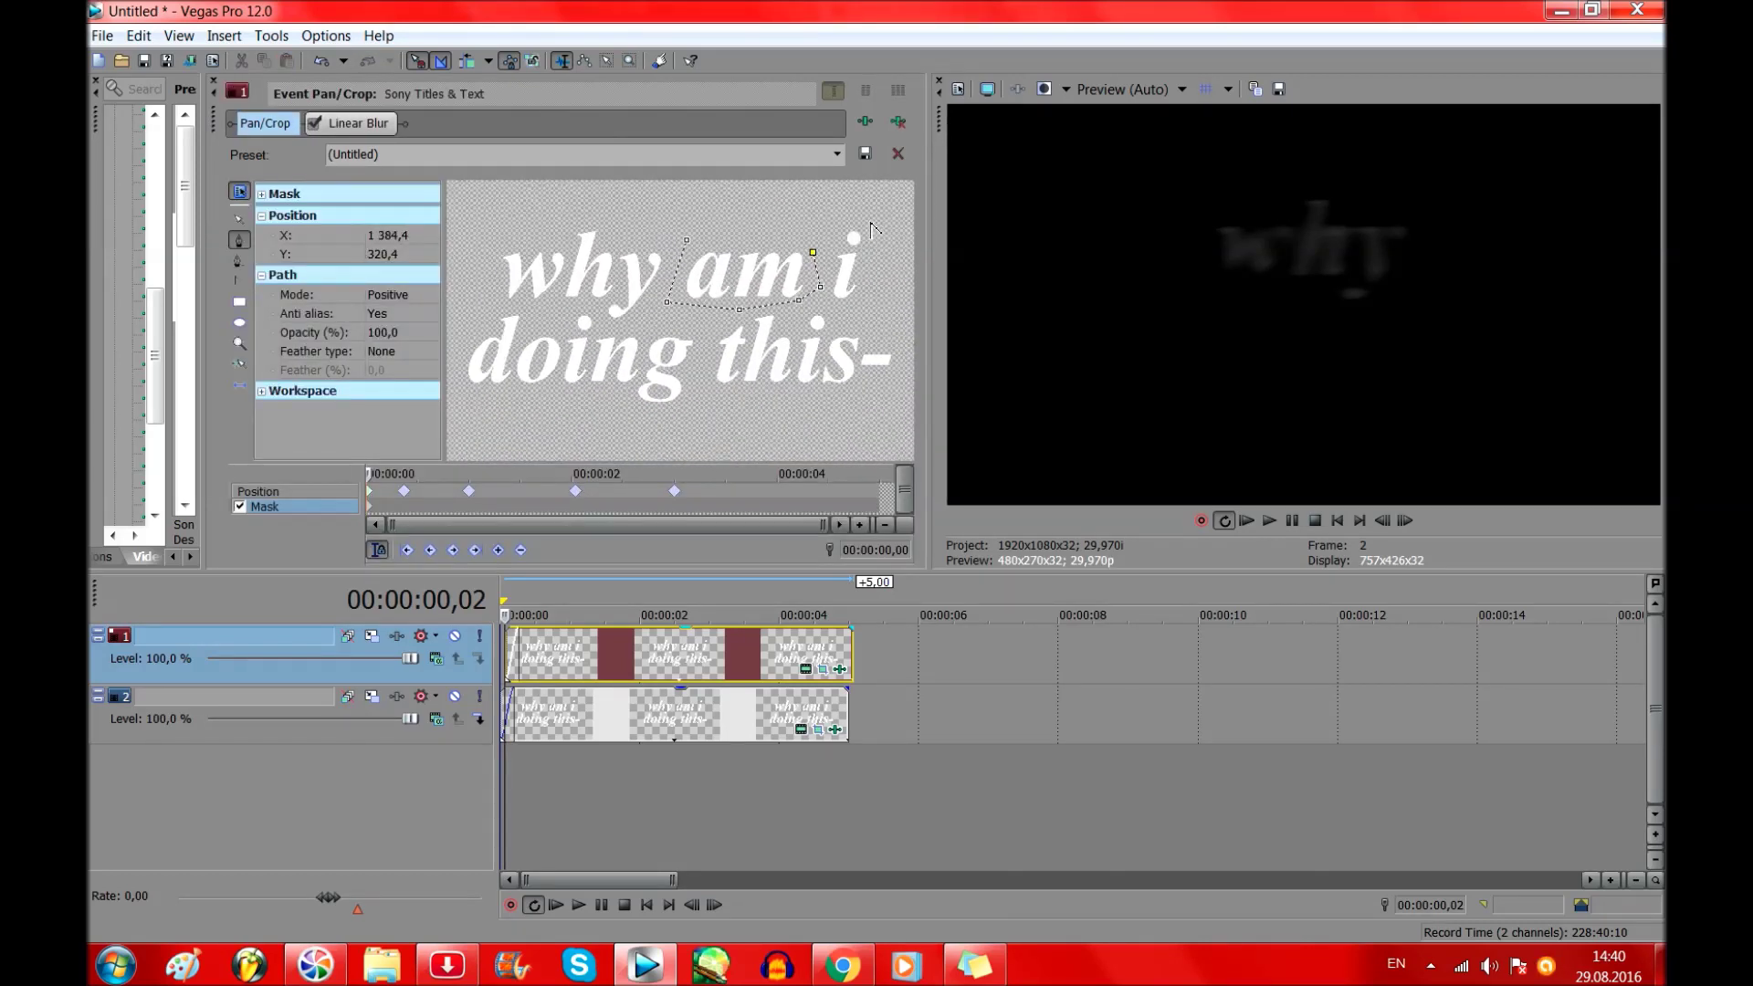
left_click(687, 241)
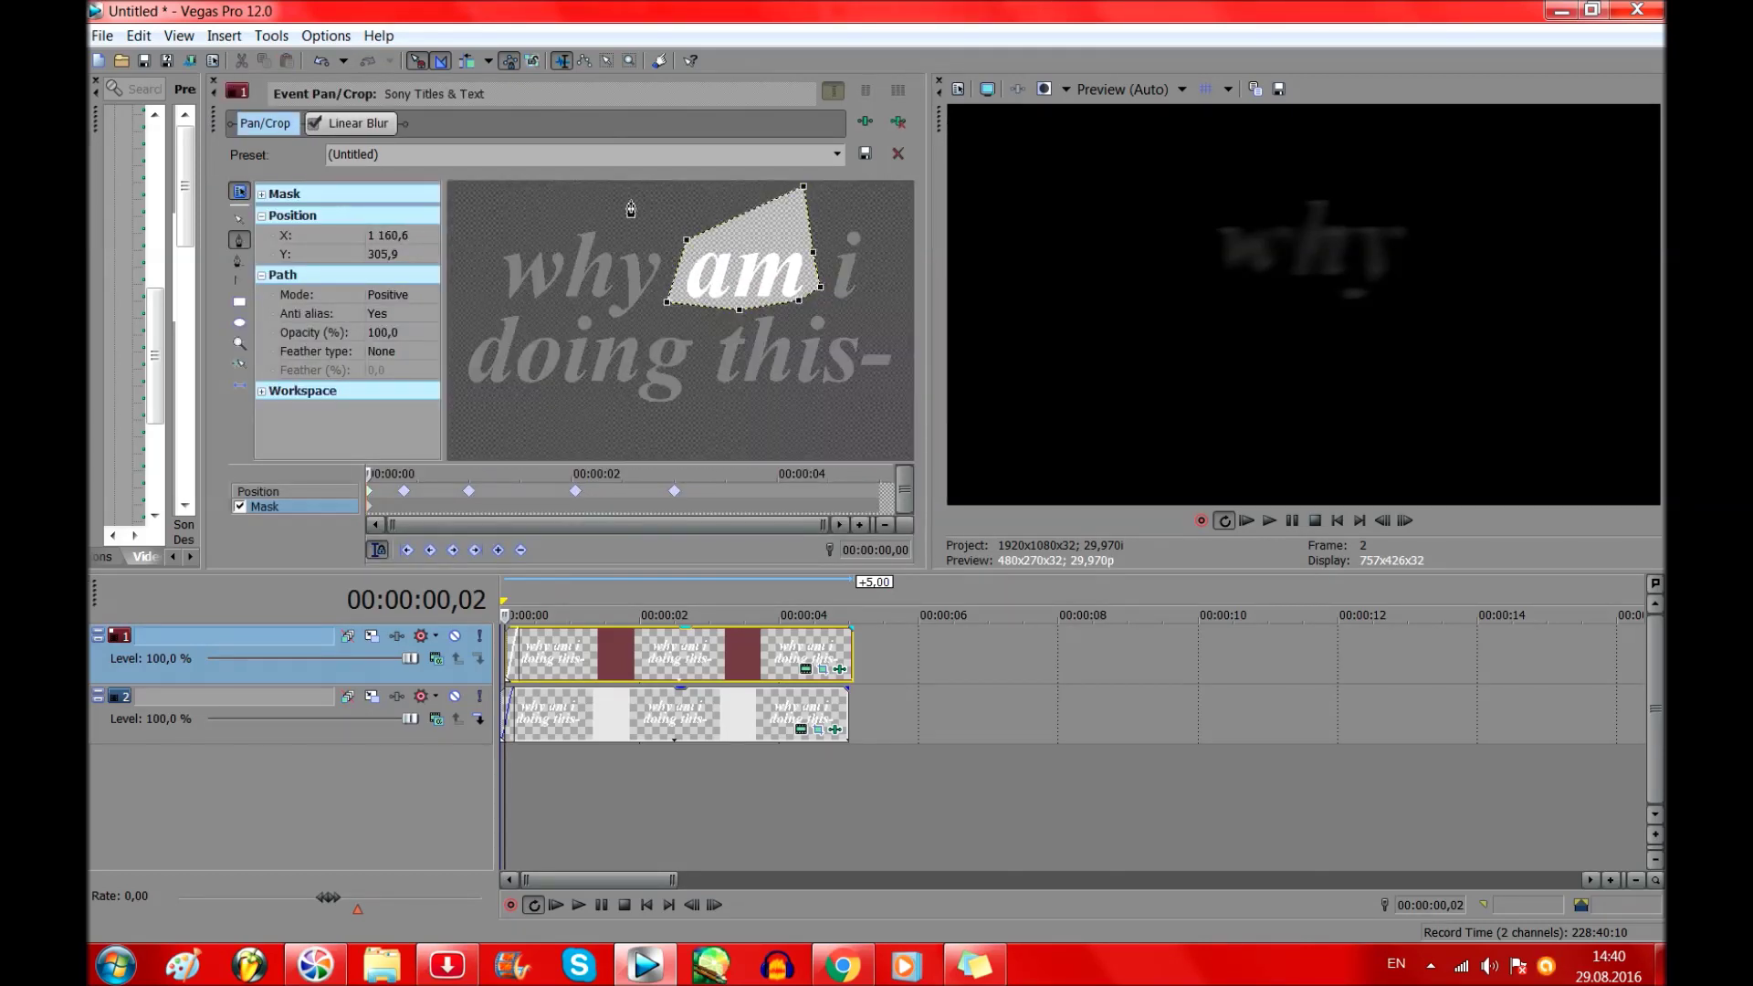
left_click(217, 82)
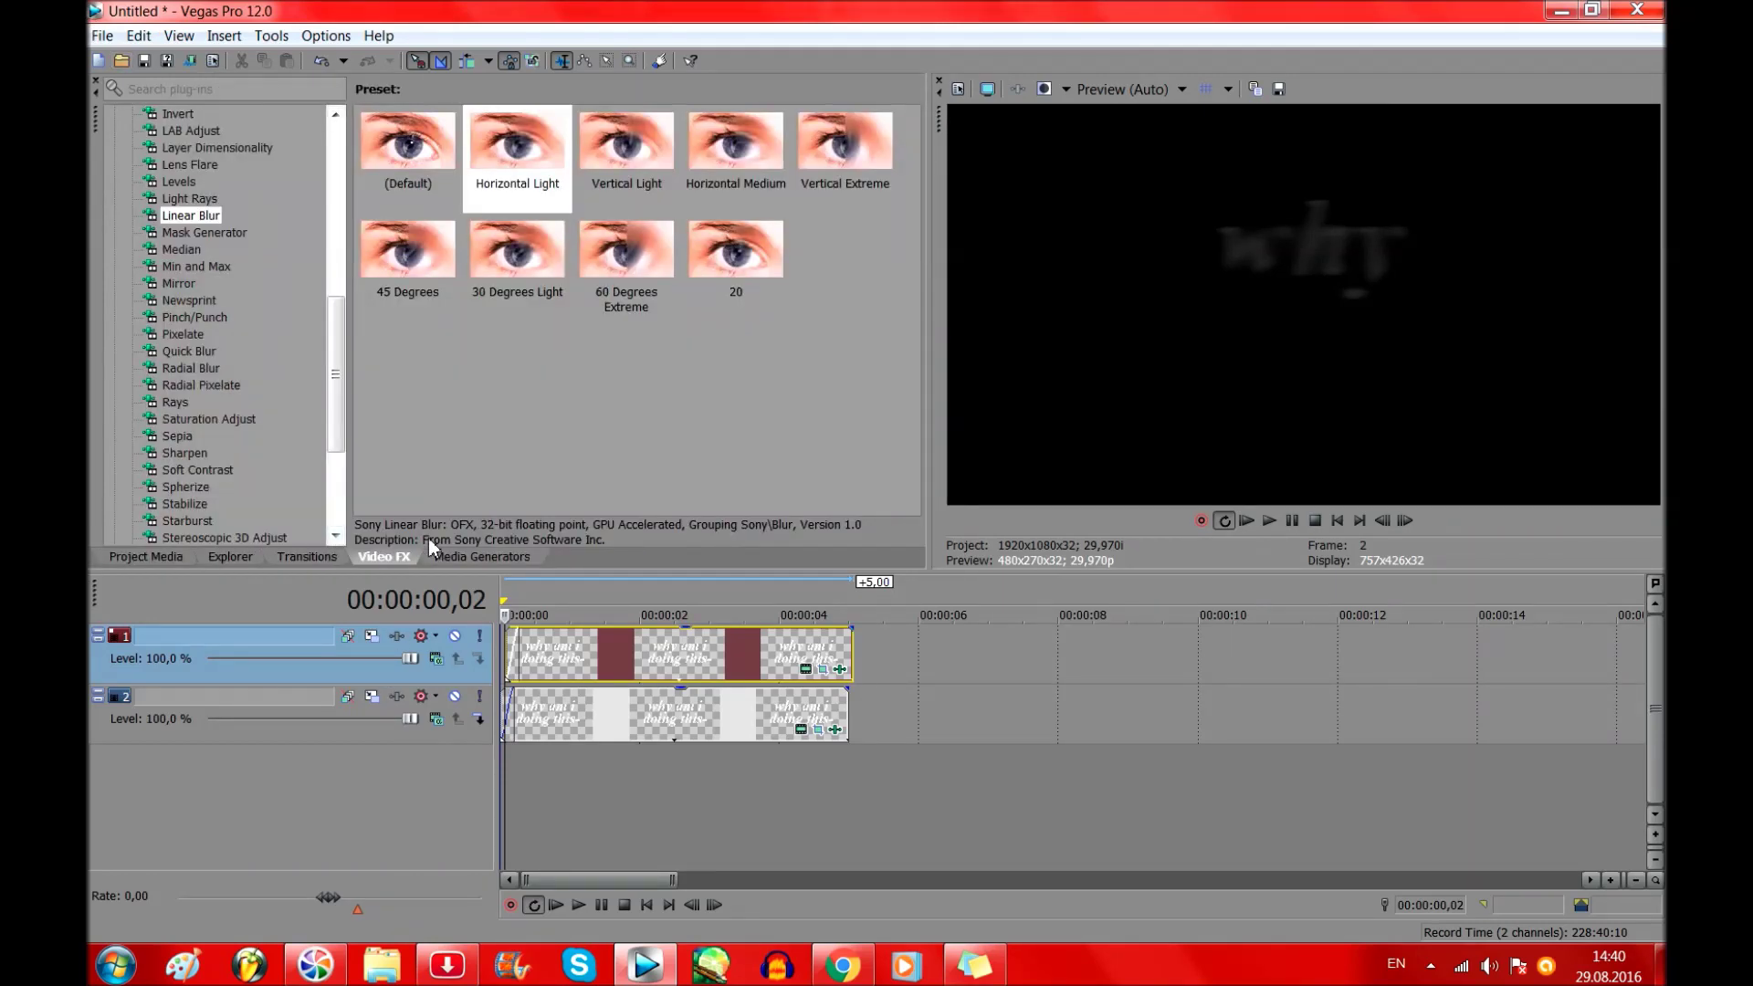
Insert a video track above the "am" event and paste the text event there at 00:00:00,04 as a new media copy.
right_click(429, 680)
left_click(548, 395)
double_click(547, 579)
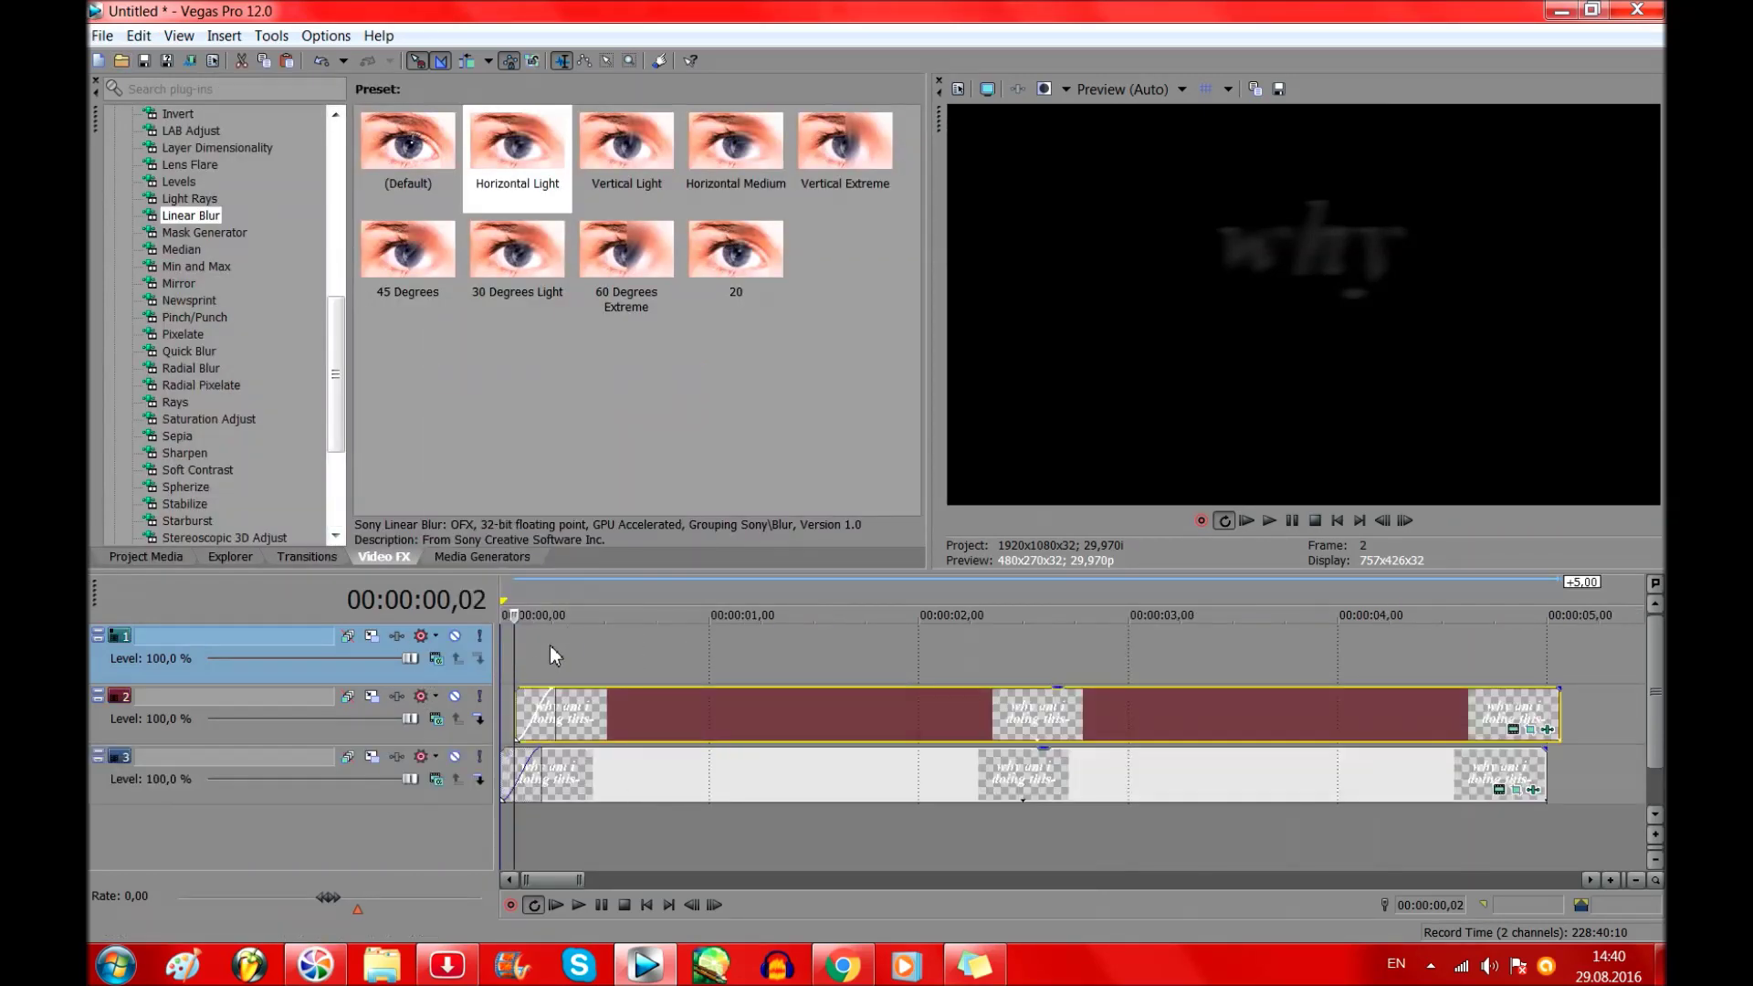
left_click(517, 661)
key("Right")
key("Right")
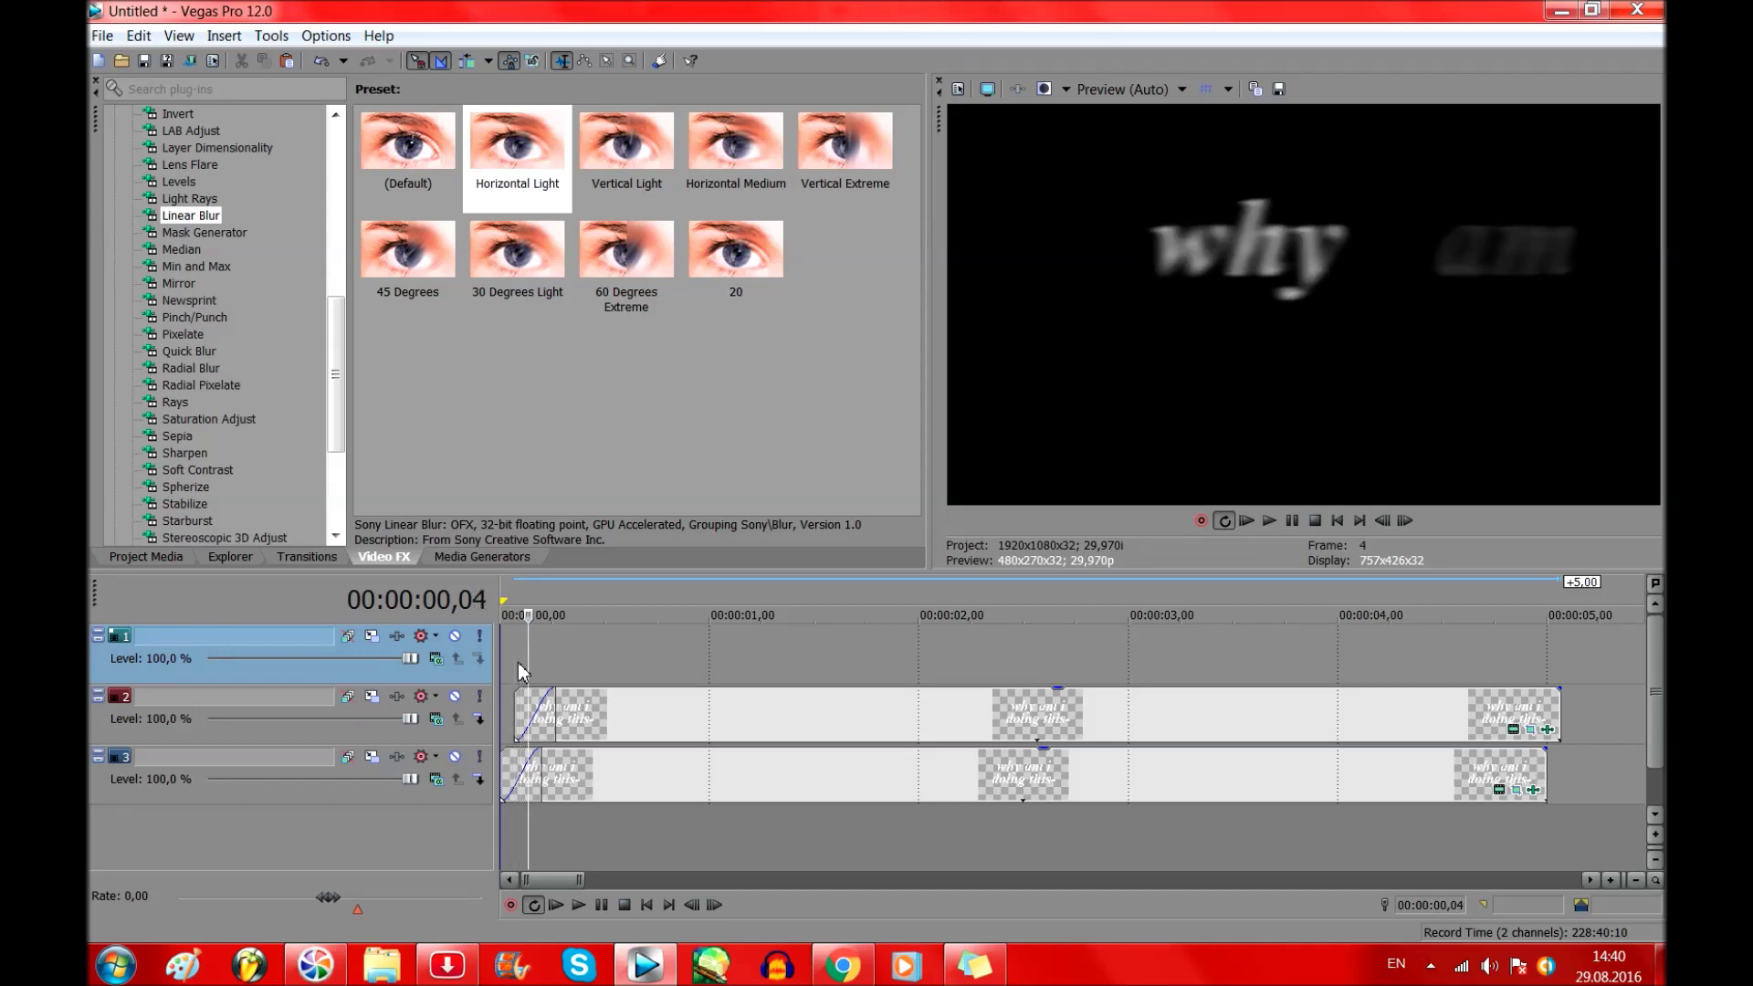
key("ctrl+v")
left_click(1033, 431)
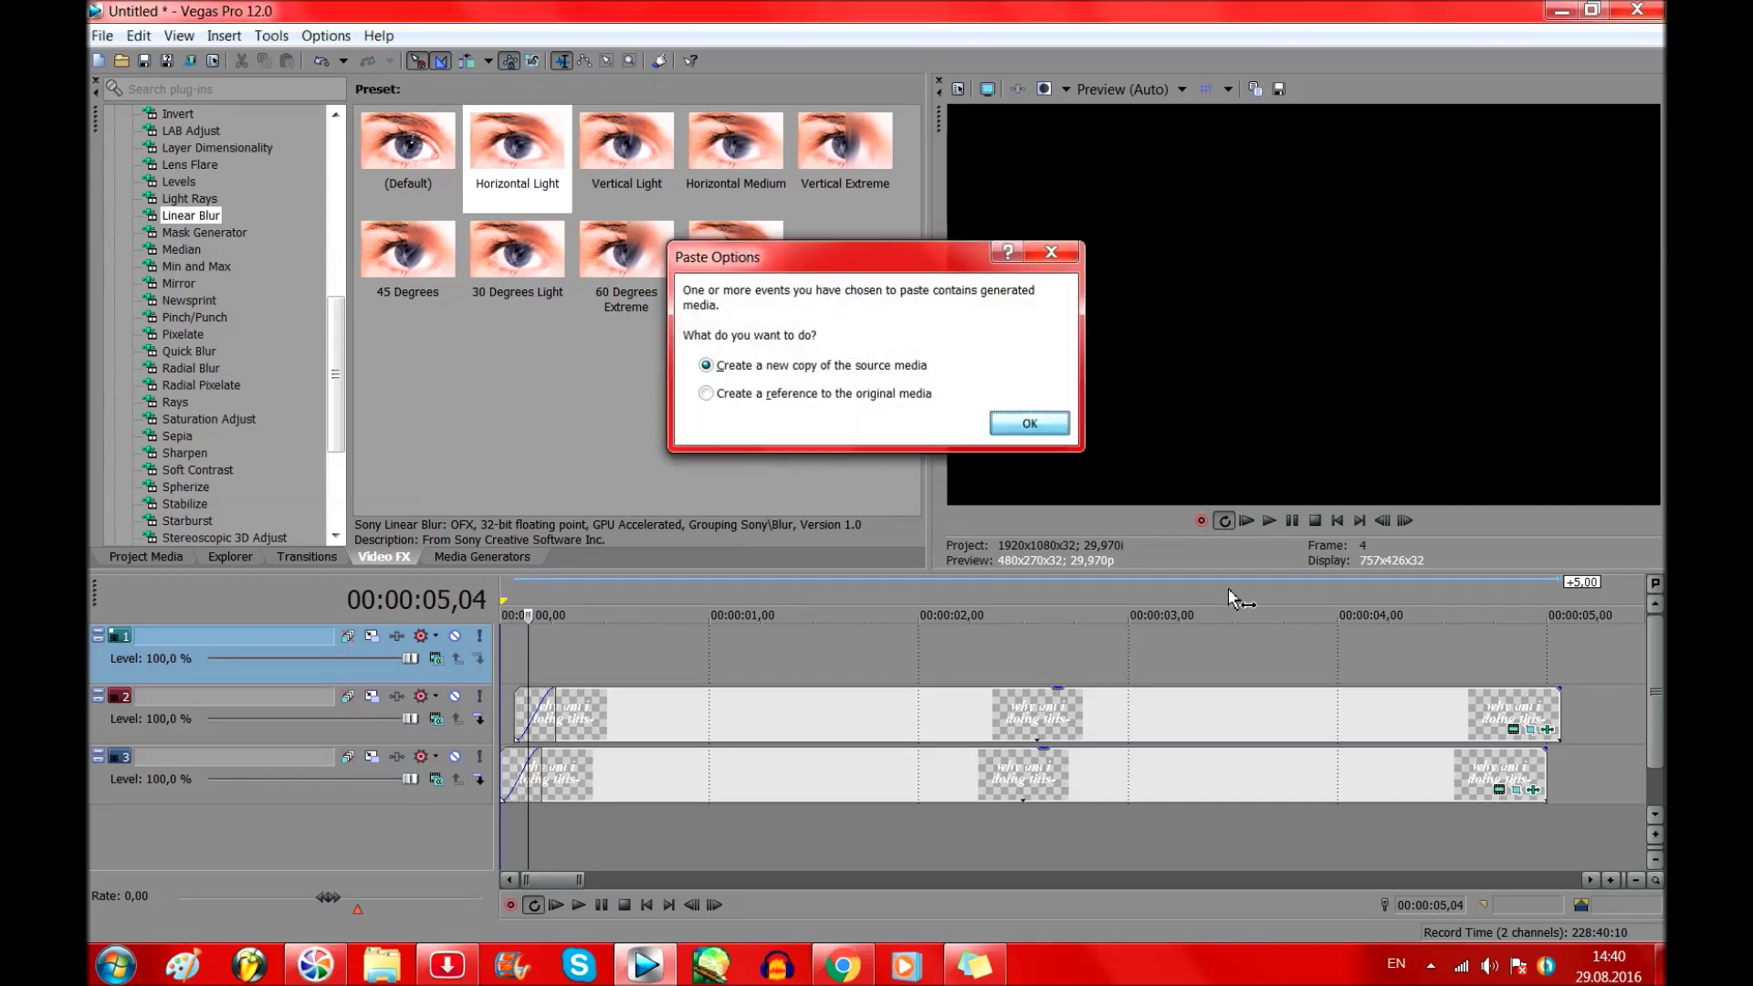
Replace the new event's "why" mask at its start with a closed mask path around the word "i".
left_click(1545, 671)
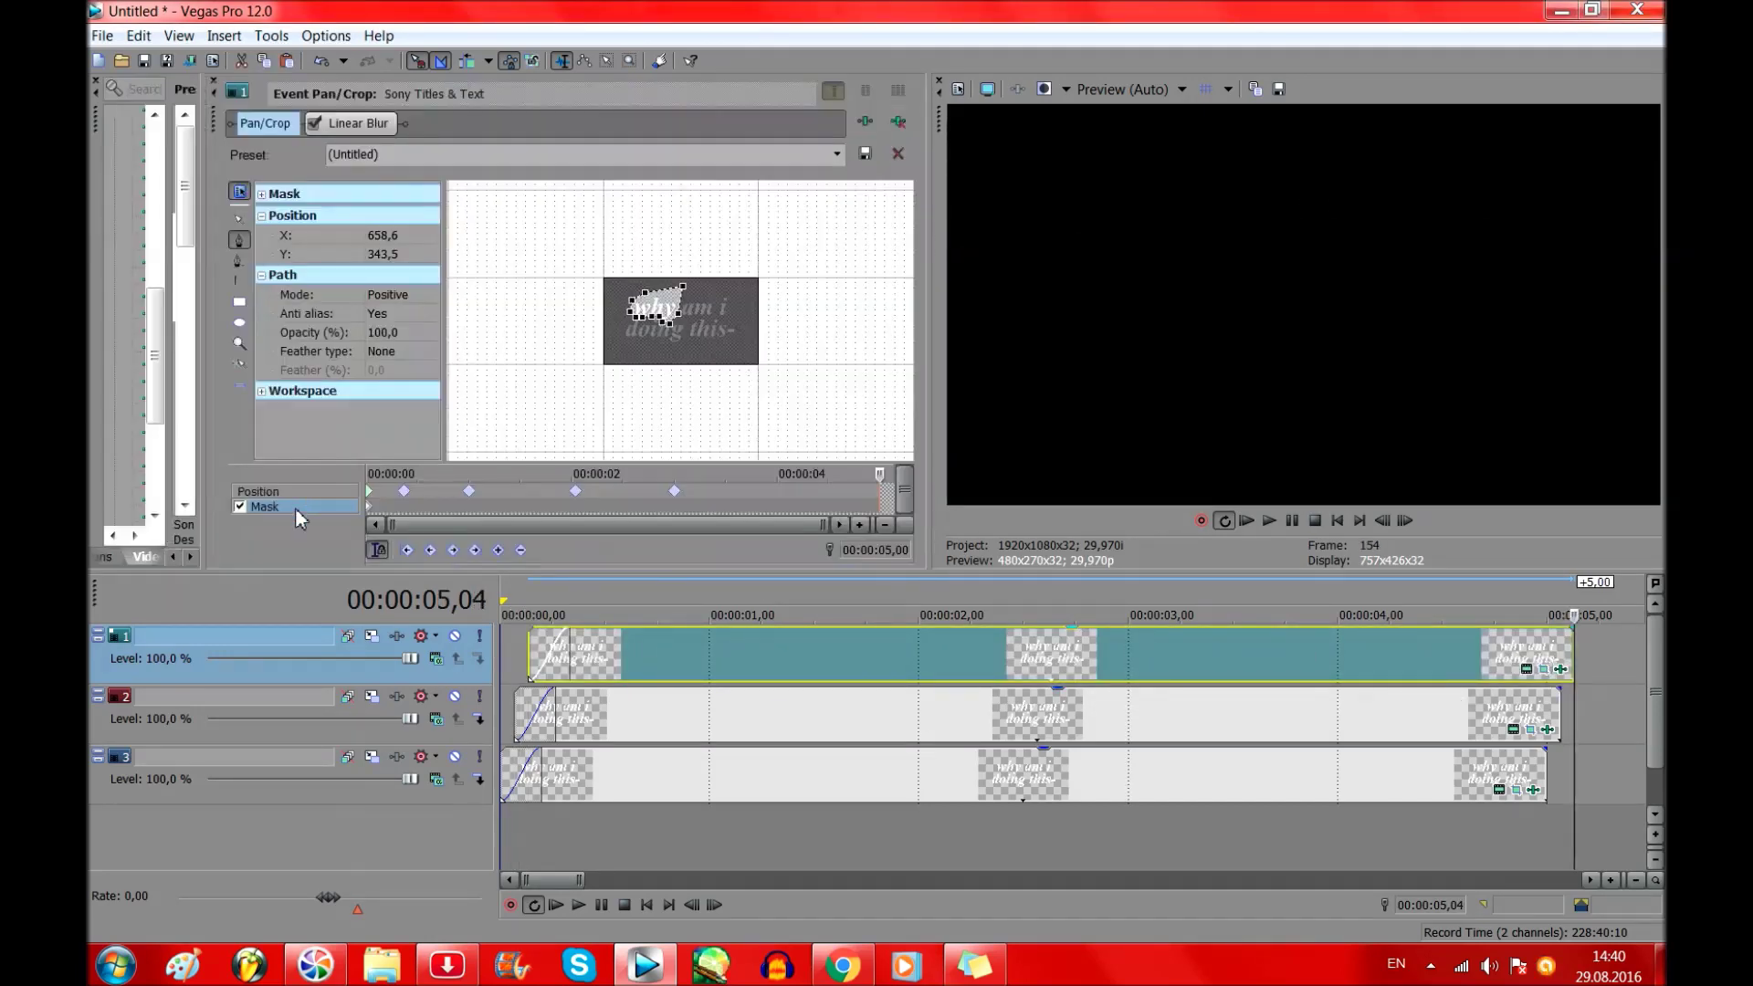
left_click(368, 484)
right_click(712, 366)
left_click(742, 379)
left_click(776, 256)
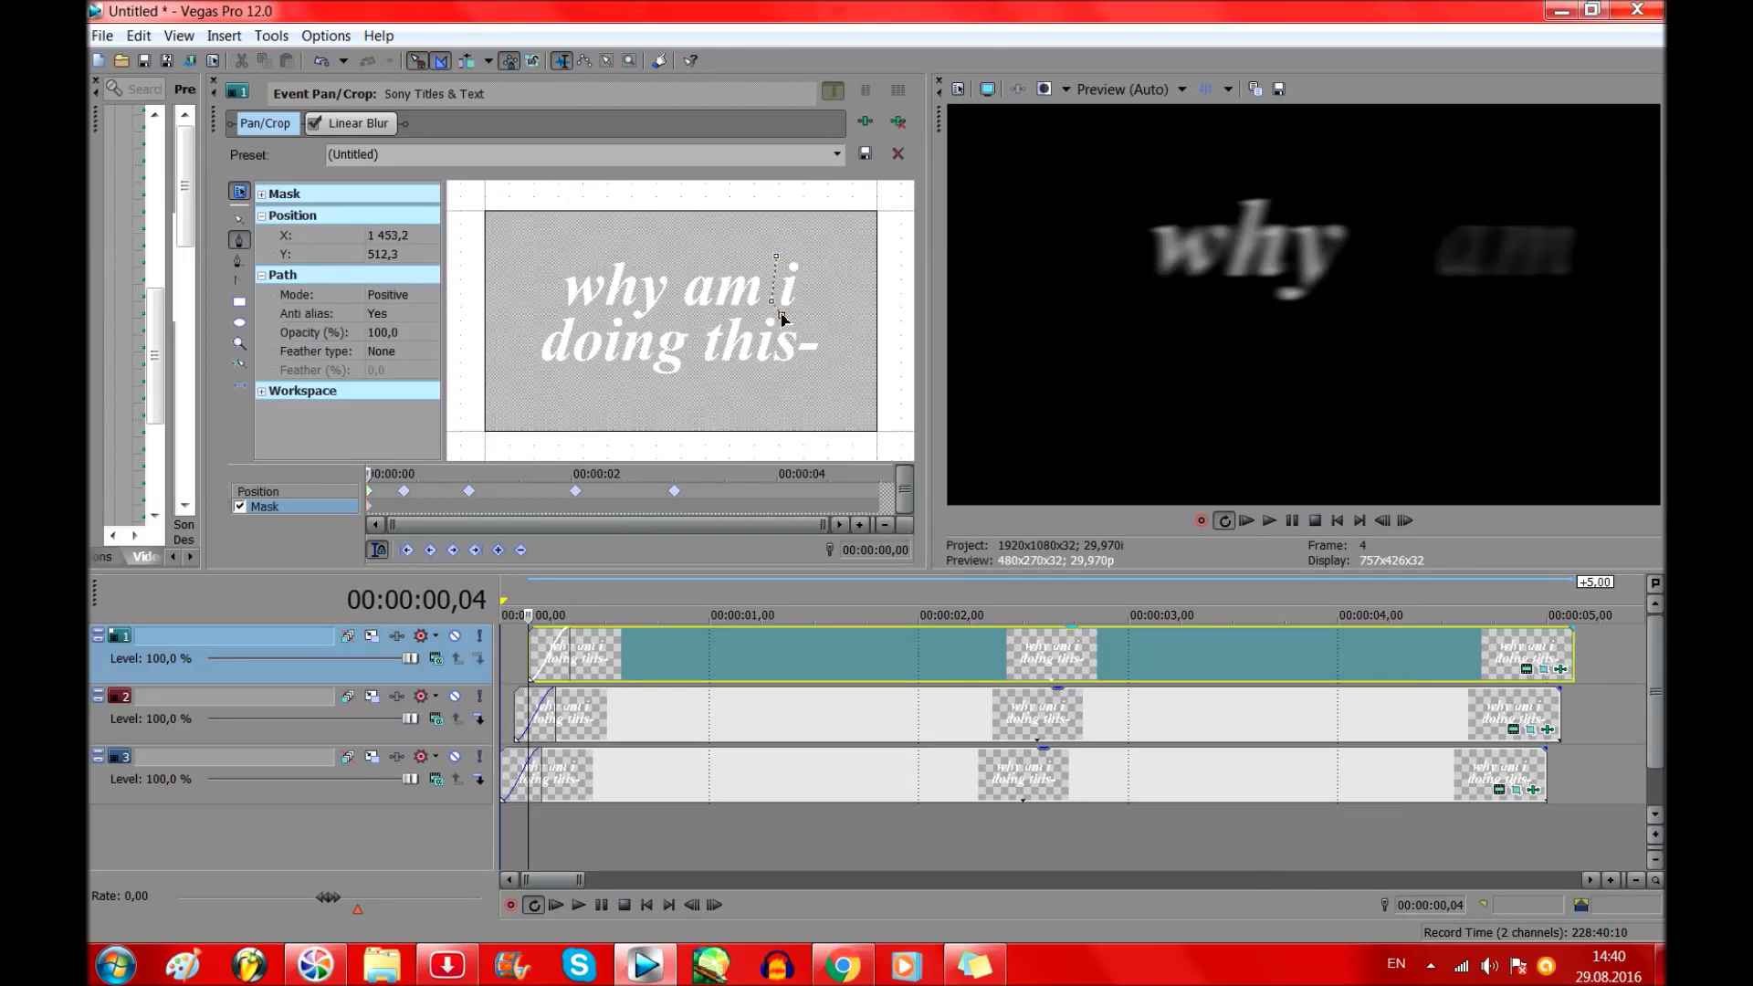
left_click(776, 257)
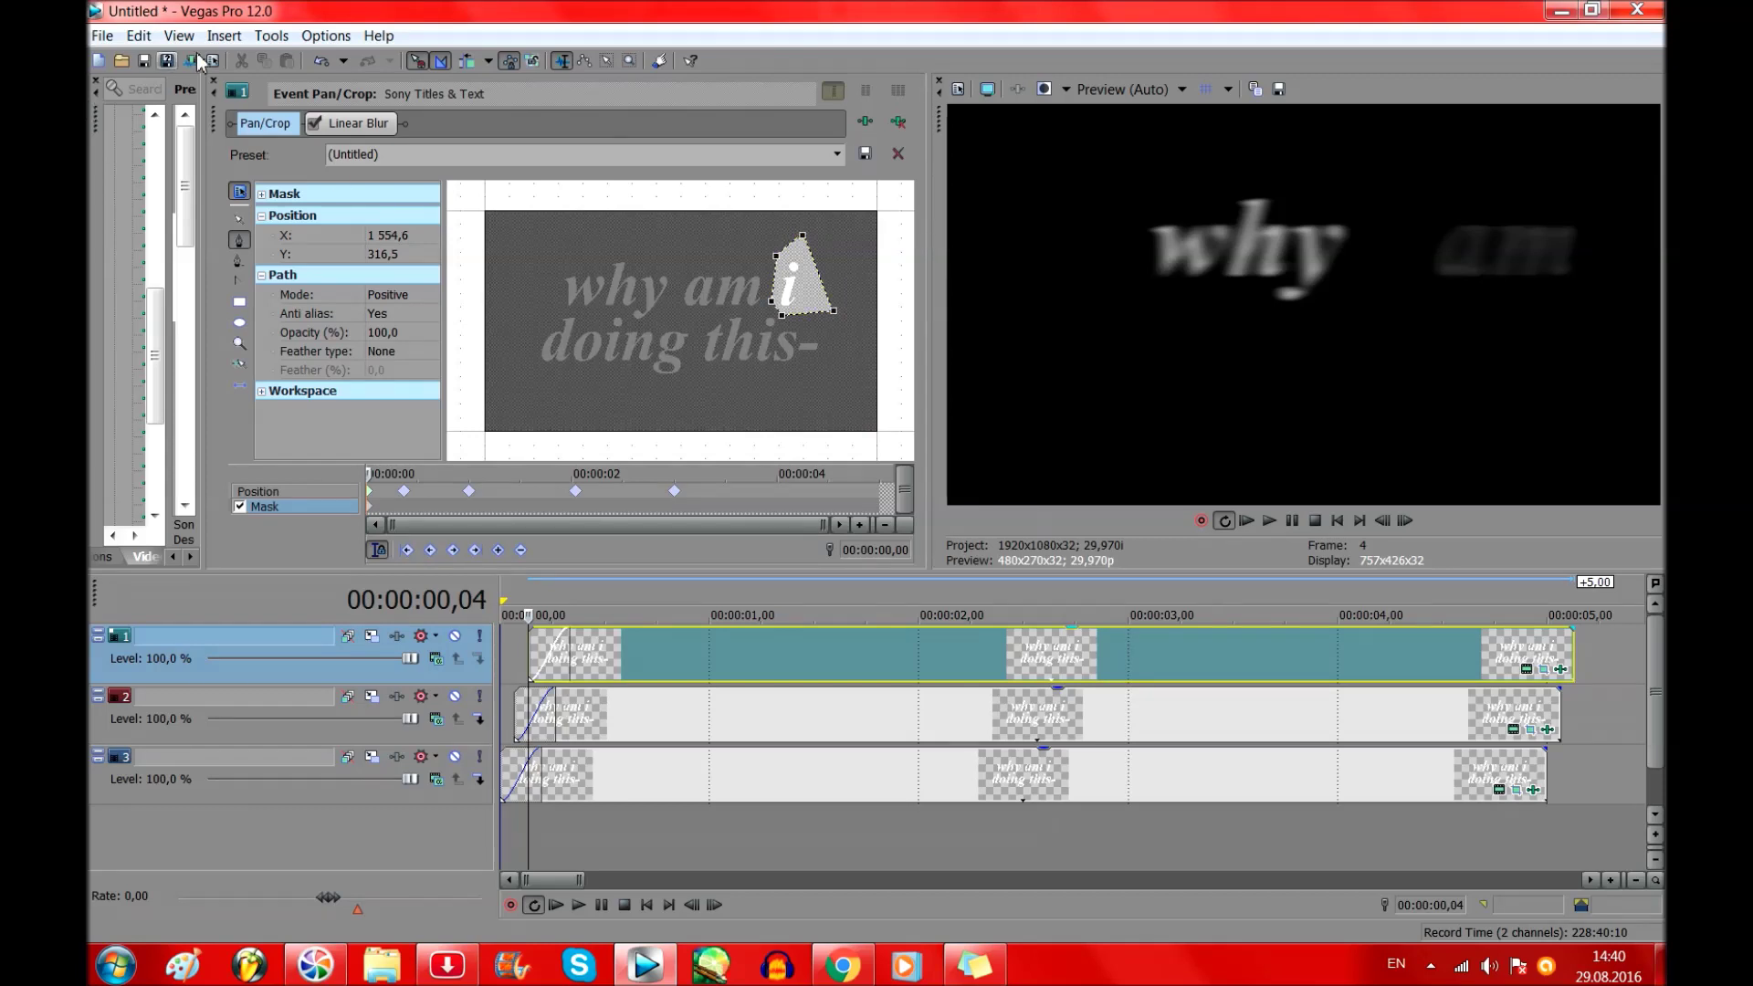
left_click(213, 82)
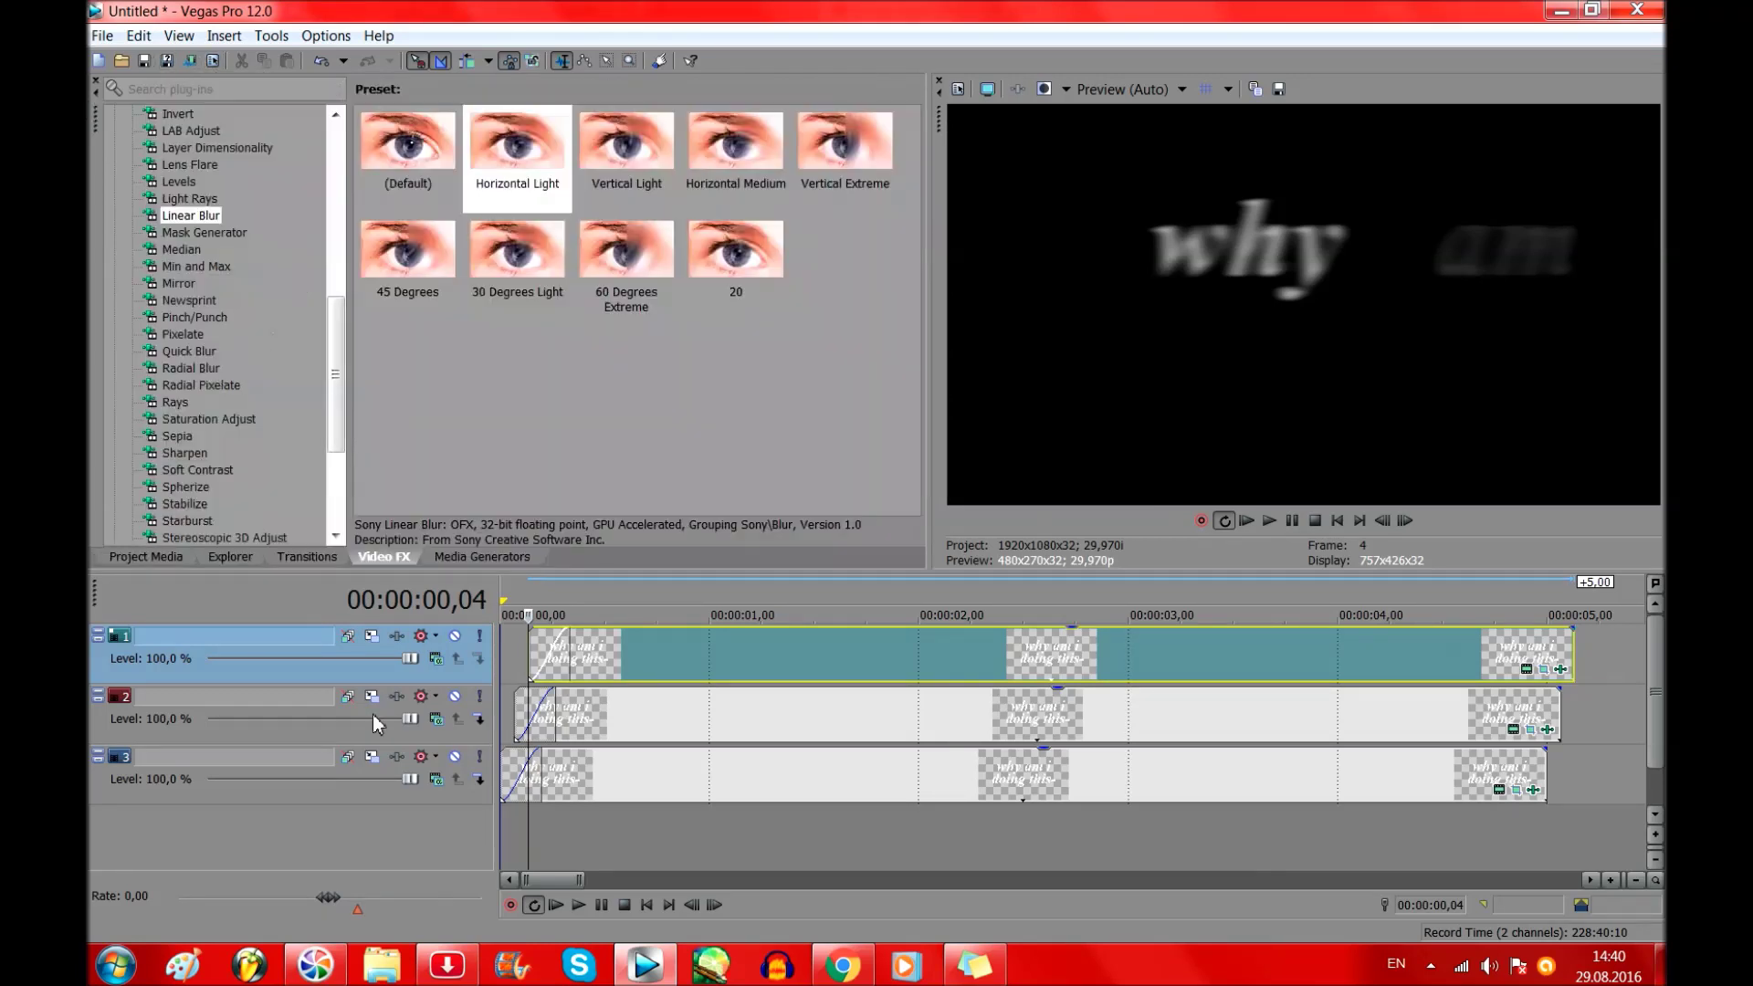
Insert a video track above the "i" event and paste the text event there at 00:00:00,06 as a new media copy.
right_click(406, 677)
left_click(506, 382)
key("Right")
key("Right")
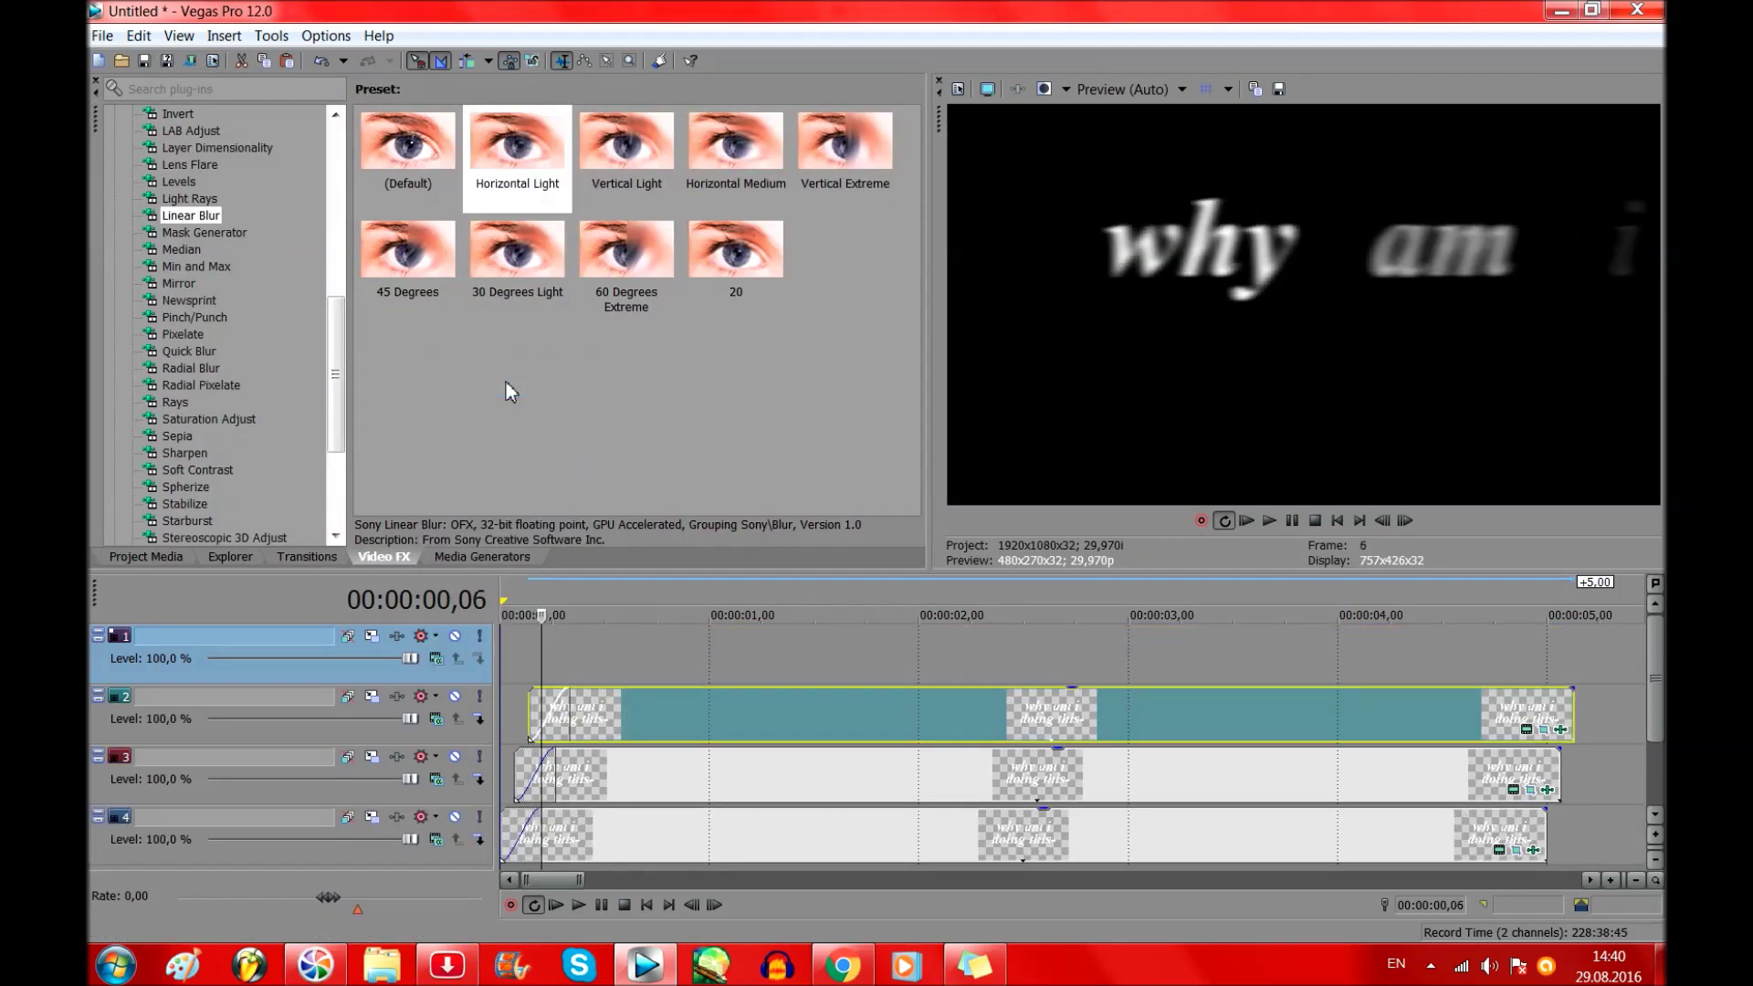
key("ctrl+v")
left_click(1059, 426)
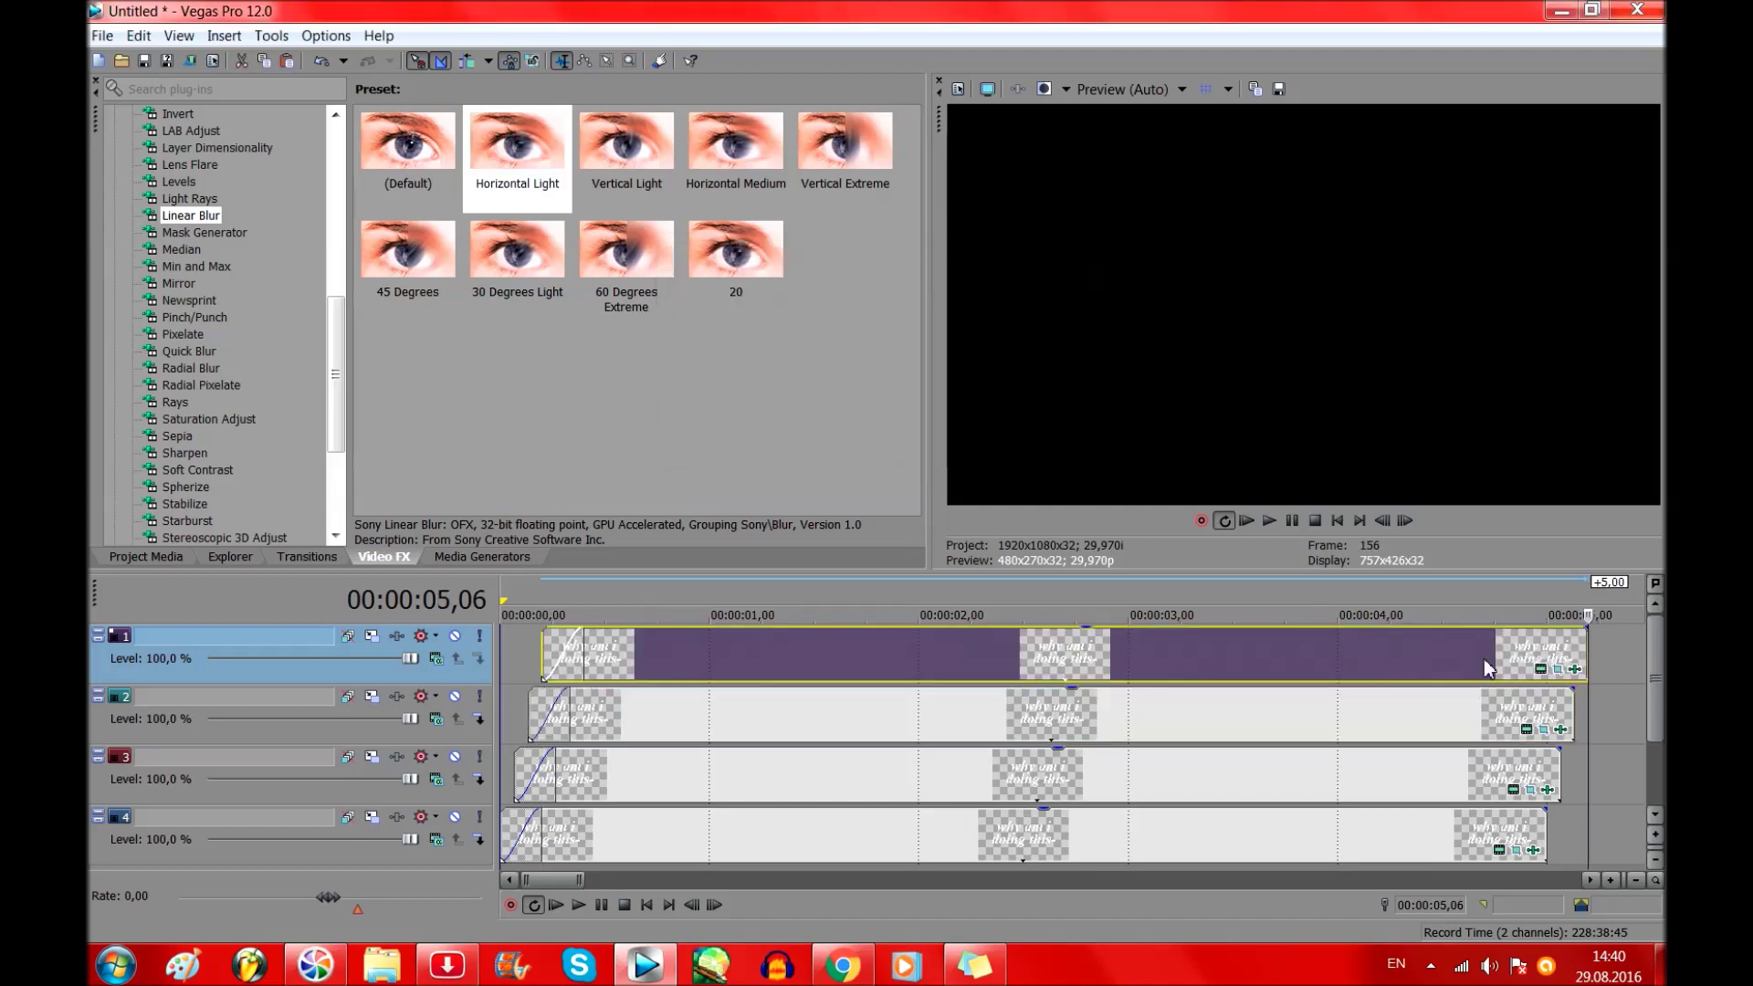
Open Pan/Crop for the event starting at 00:00:00,06 and remove its "why" mask at the first keyframe.
left_click(1560, 671)
left_click(367, 482)
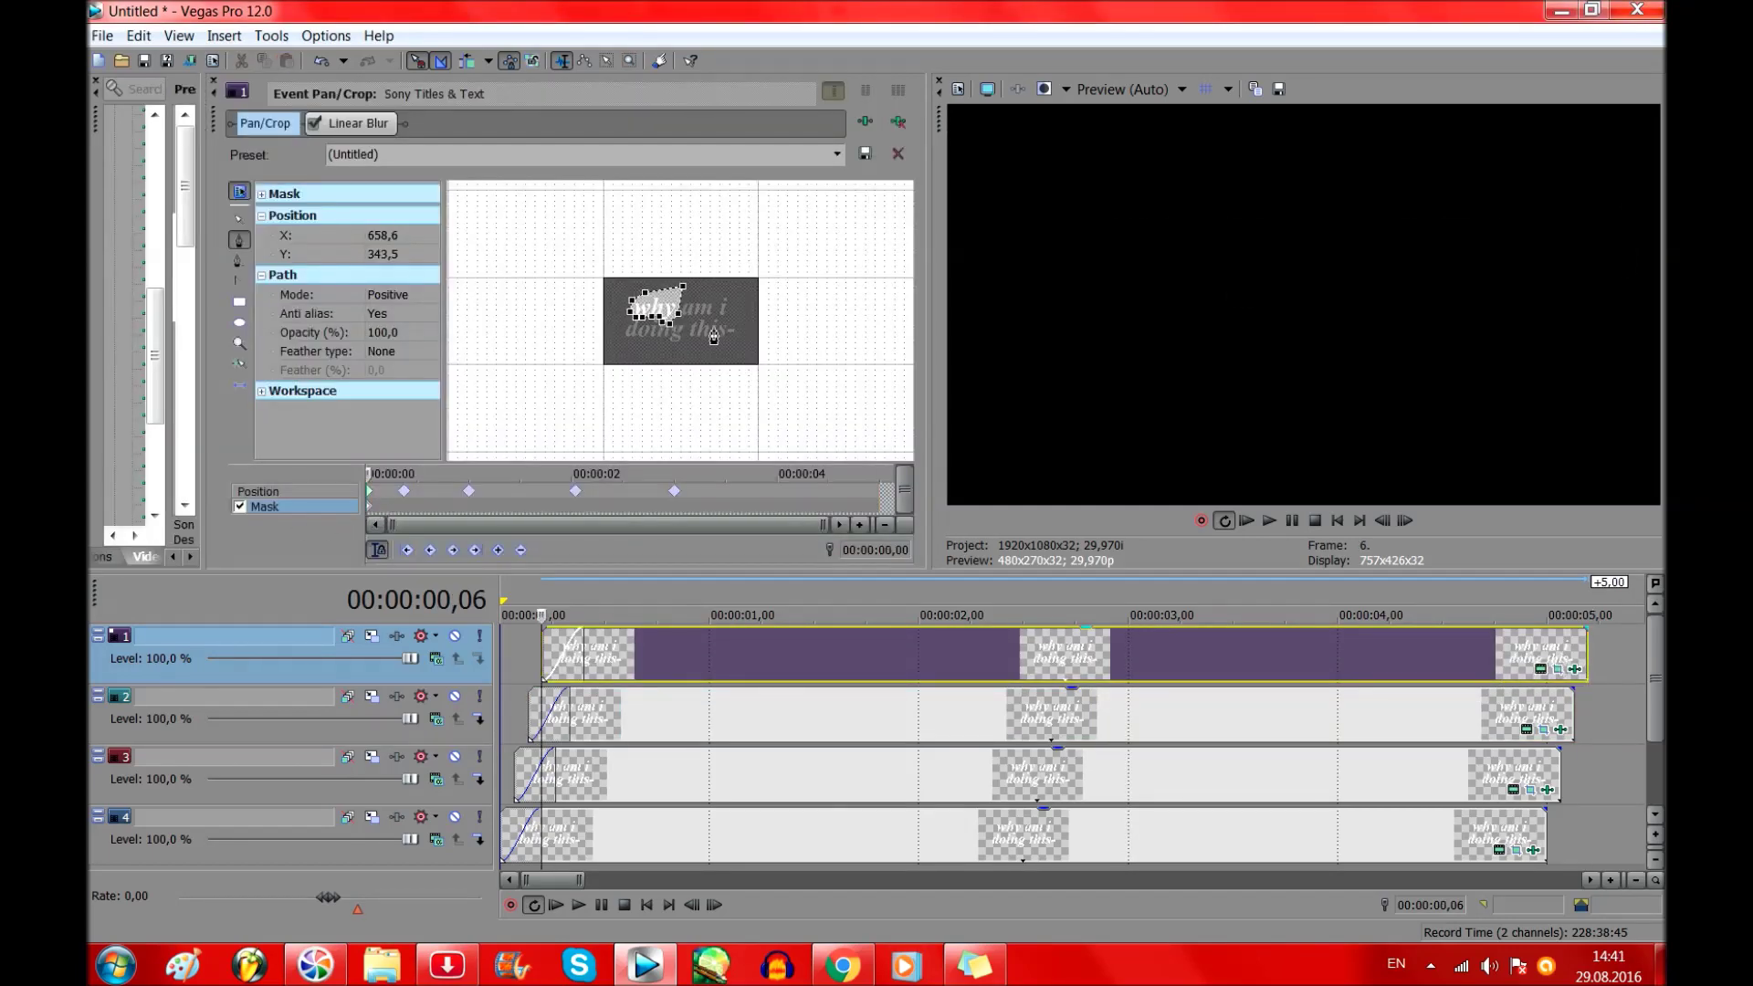
right_click(738, 348)
left_click(738, 348)
scroll(478, 379, "up", 5)
Draw a closed mask path around the word "doing" and close the Pan/Crop settings.
left_click(503, 309)
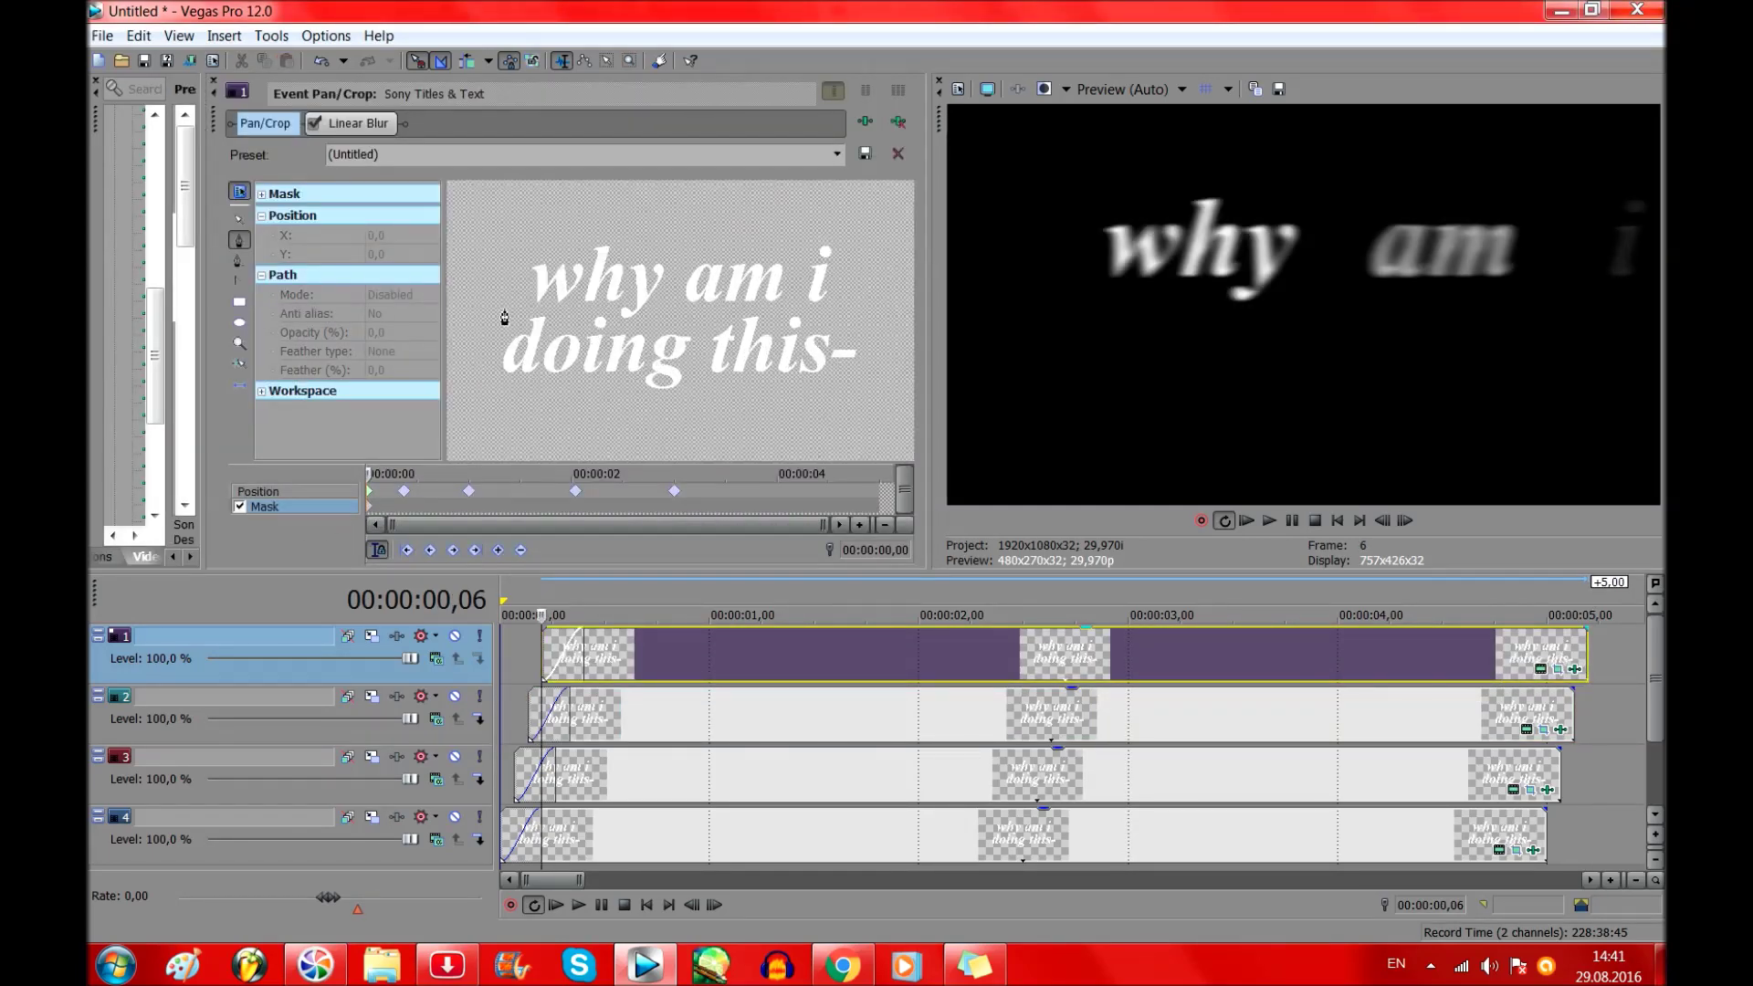
left_click(566, 315)
left_click(595, 303)
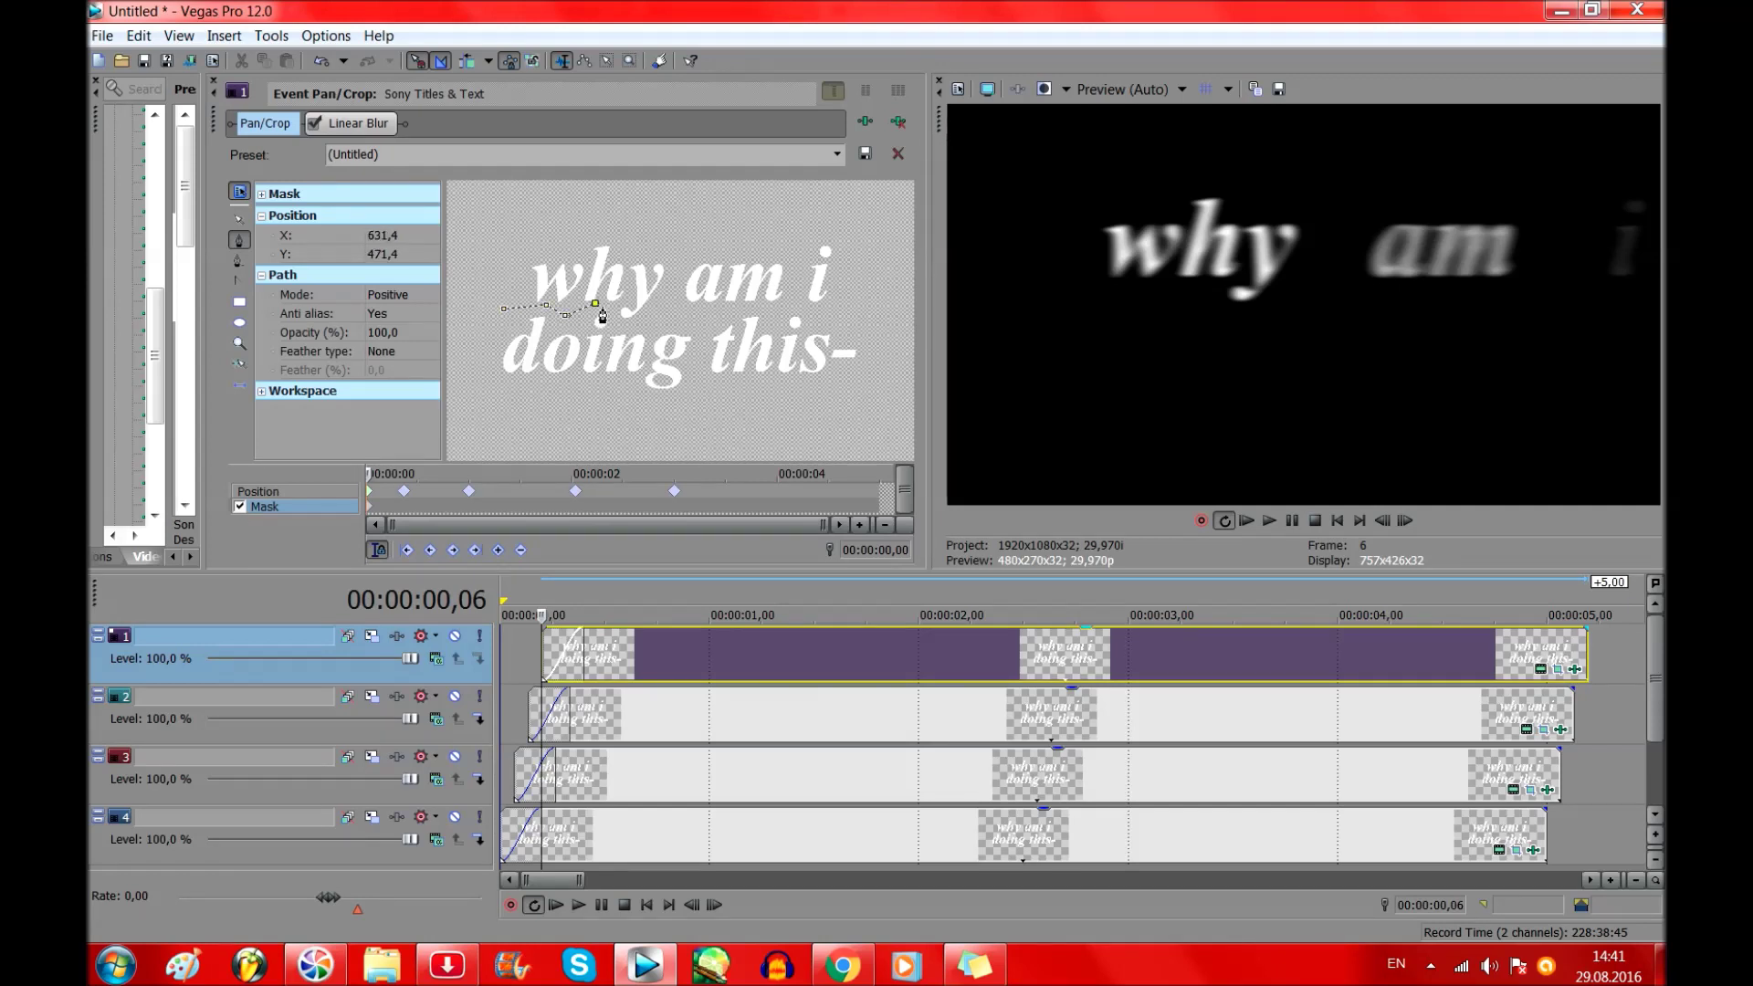
left_click(614, 316)
left_click(629, 325)
left_click(684, 316)
left_click(700, 339)
left_click(696, 405)
left_click(621, 418)
left_click(490, 395)
left_click(503, 309)
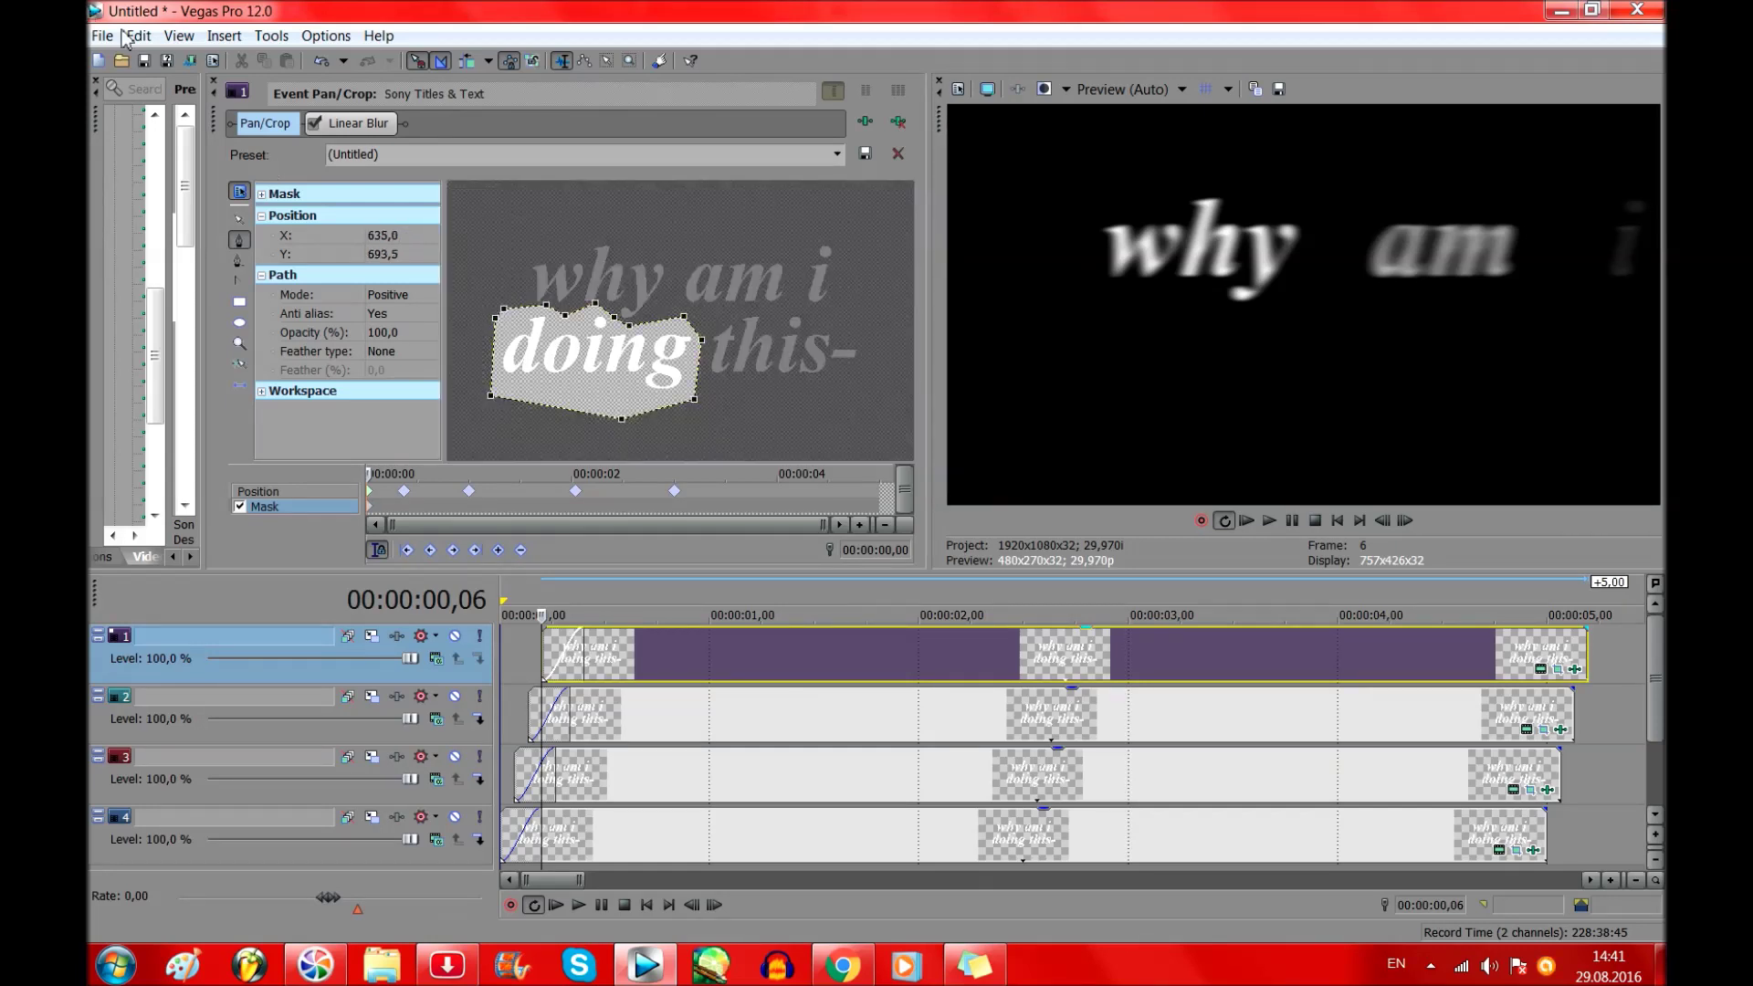
left_click(215, 81)
Insert a video track above the "doing" event and paste the text event there at 00:00:00,08 as a new media copy.
right_click(479, 671)
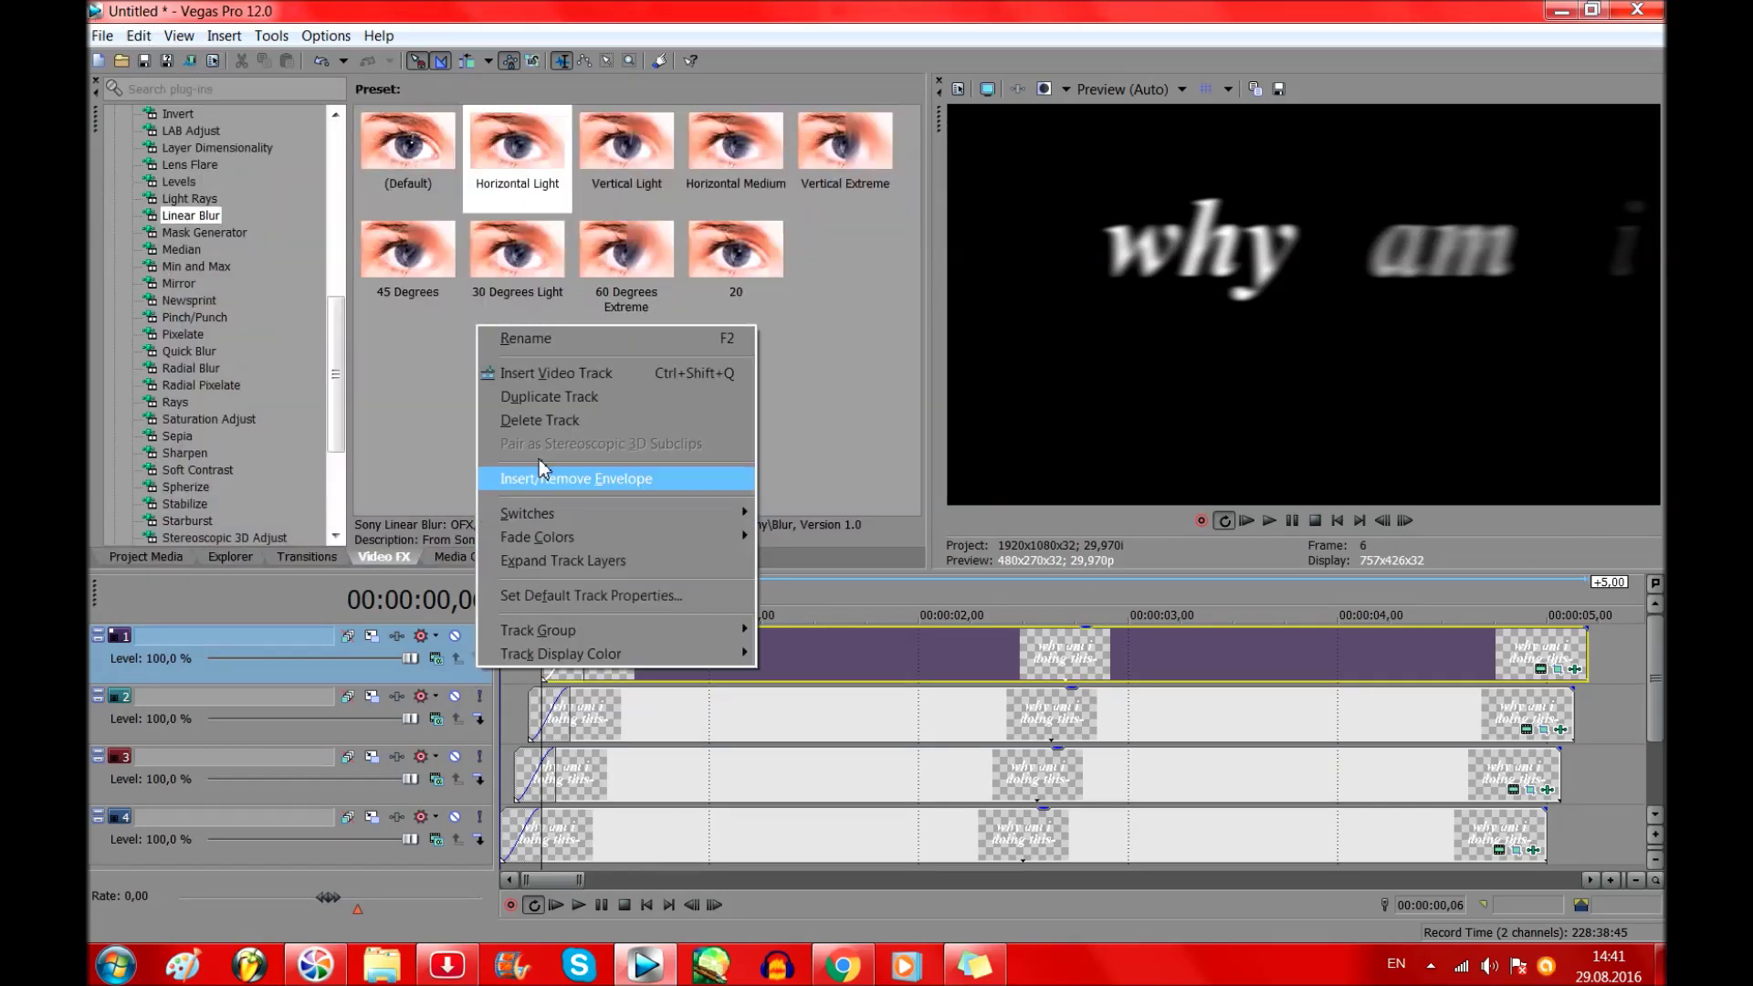
left_click(564, 372)
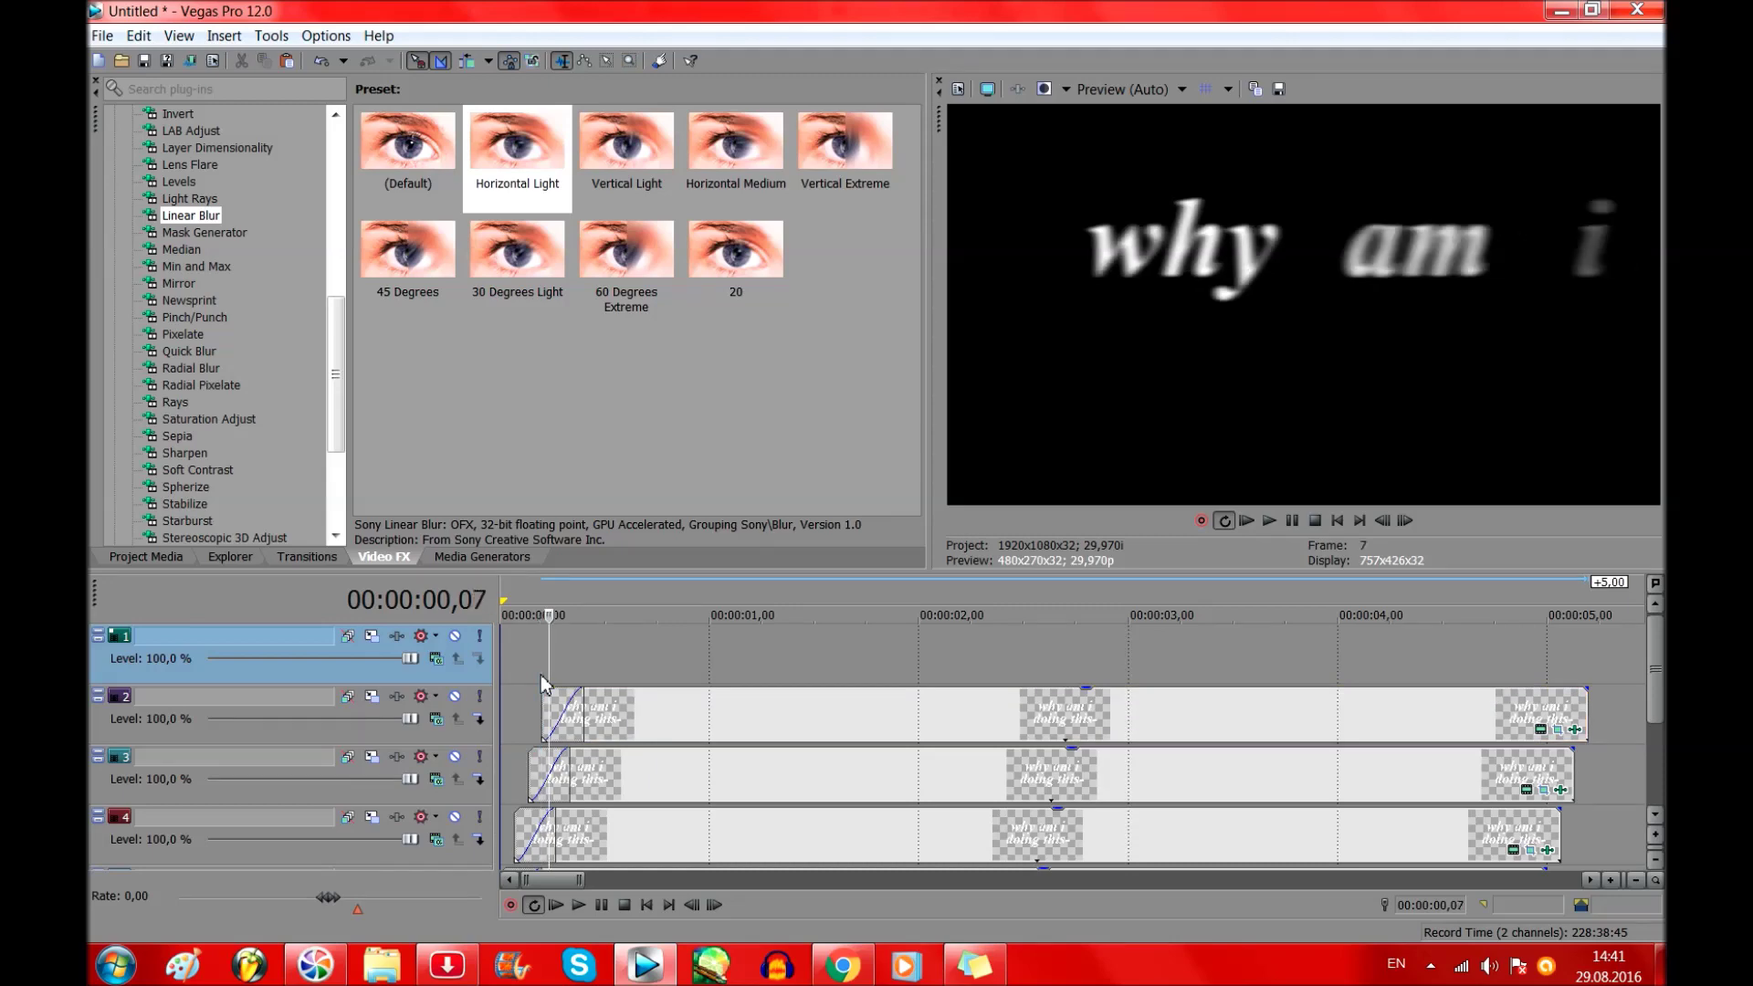
key("Right")
key("ctrl+v")
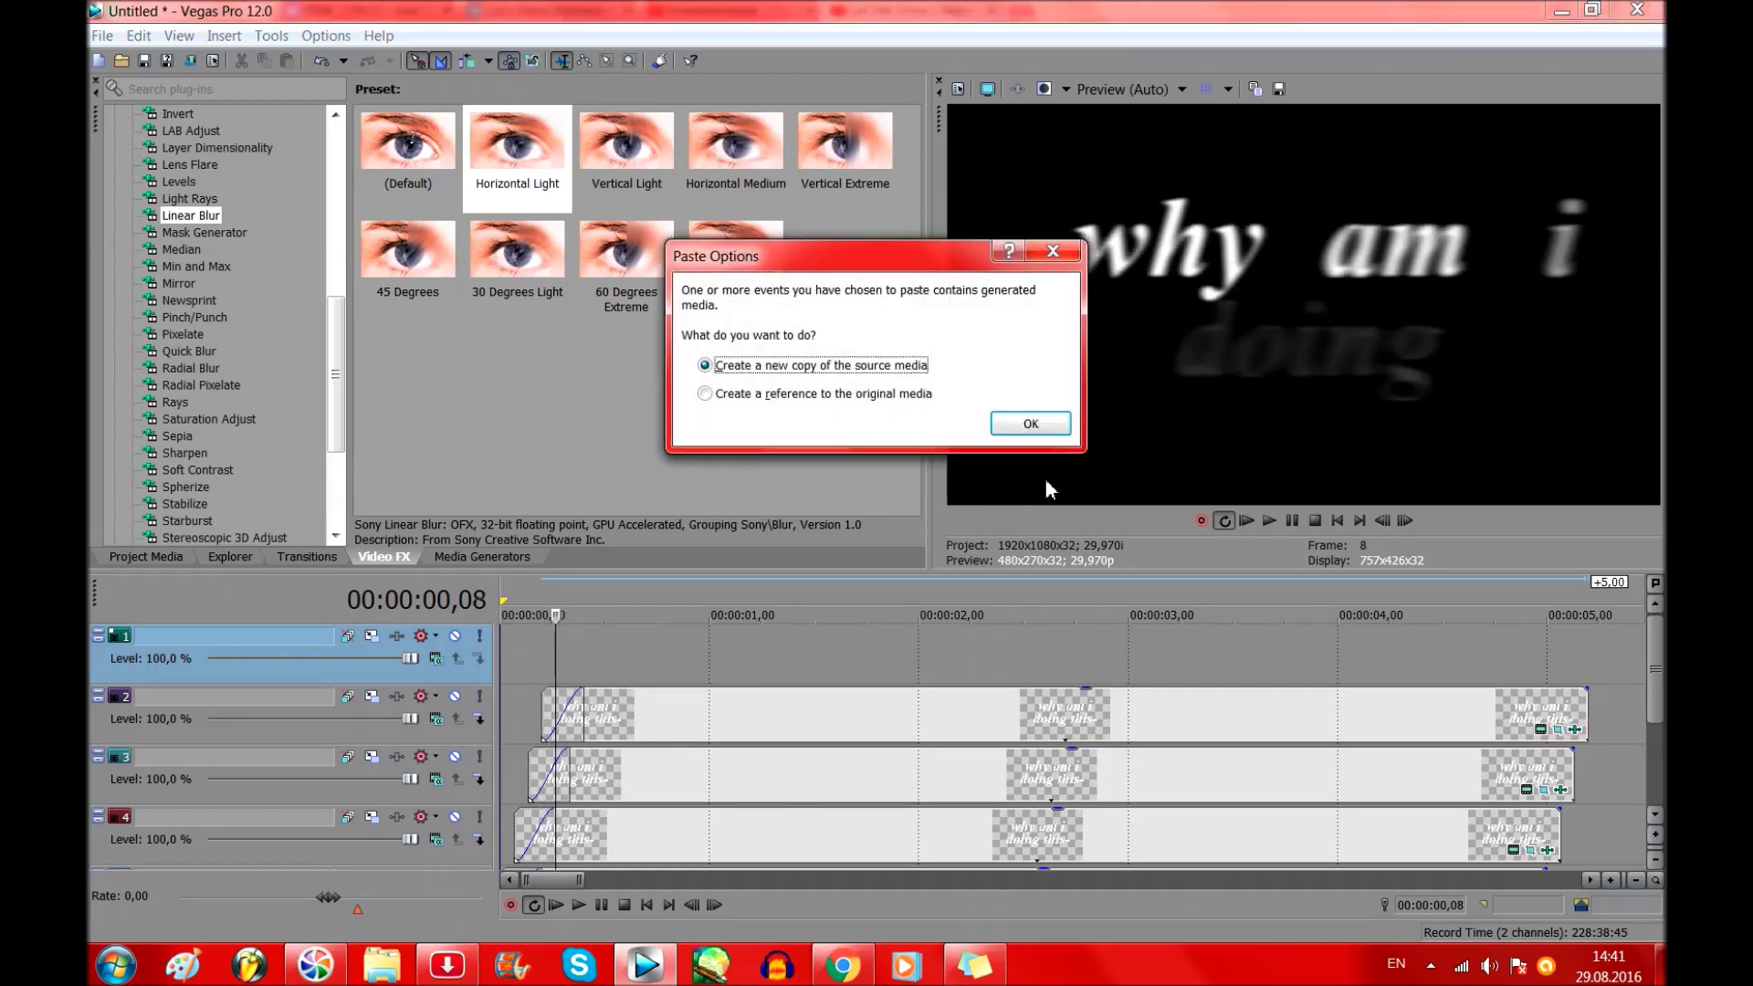
left_click(1036, 424)
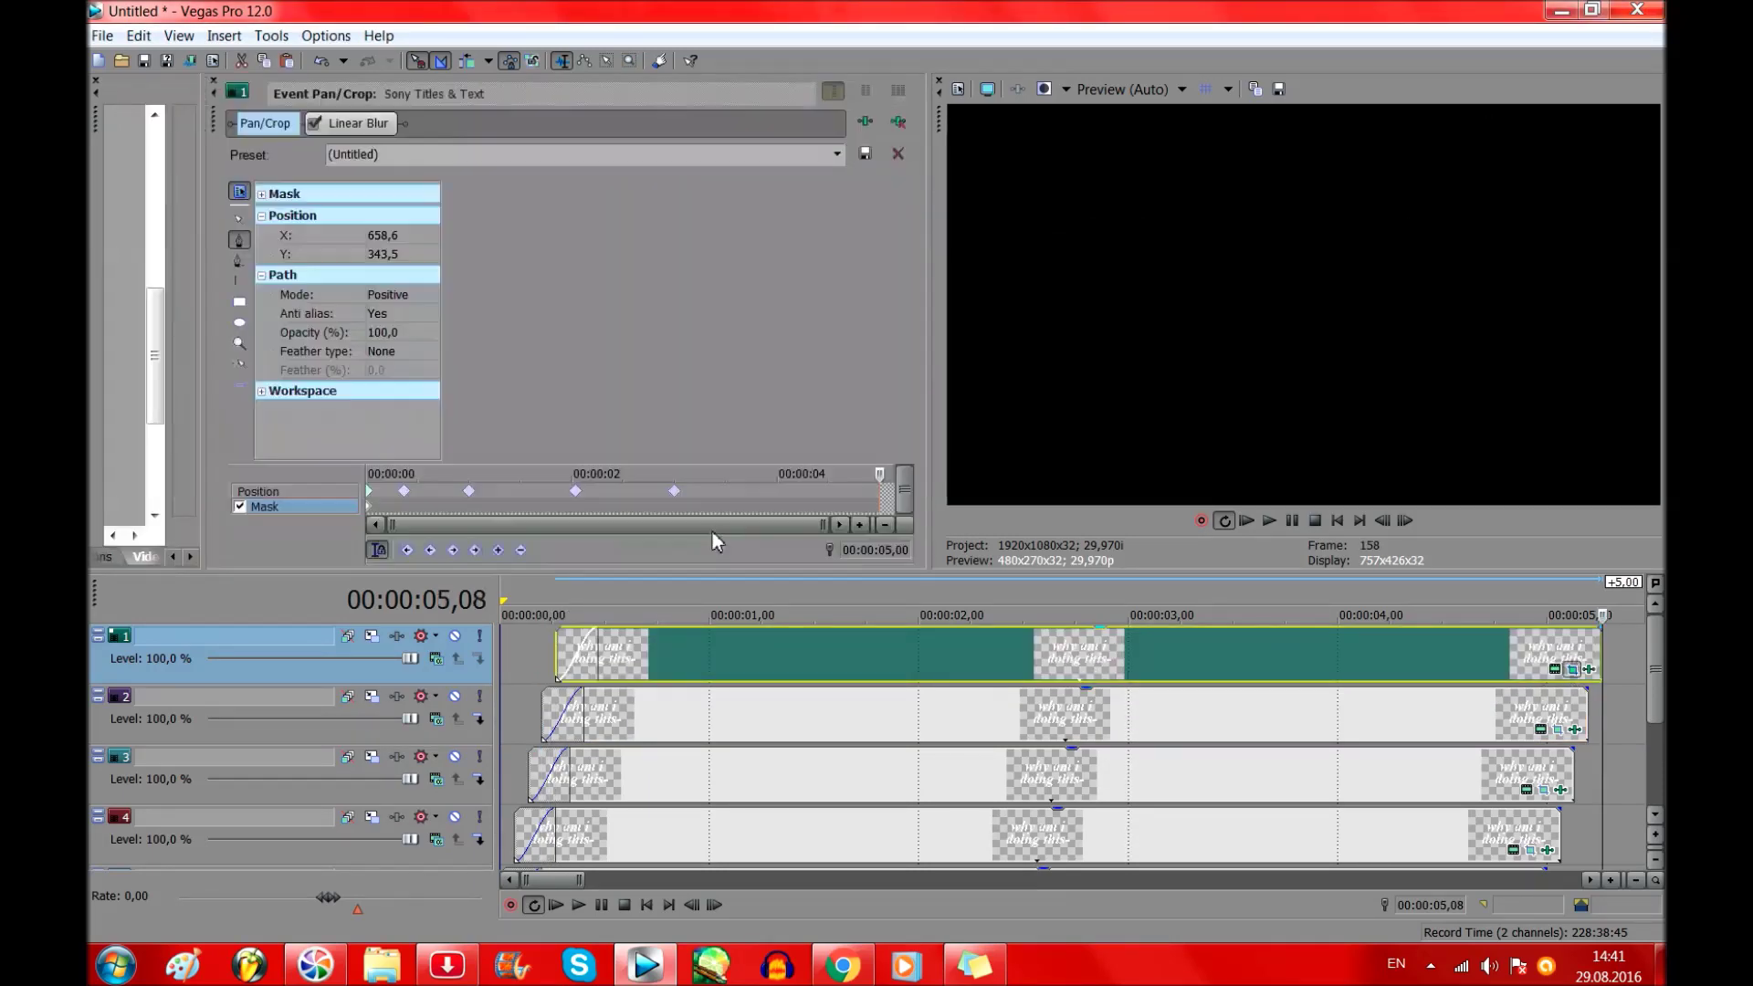
Remove the "why" mask at the first keyframe of the event starting at 00:00:00,08.
left_click(374, 506)
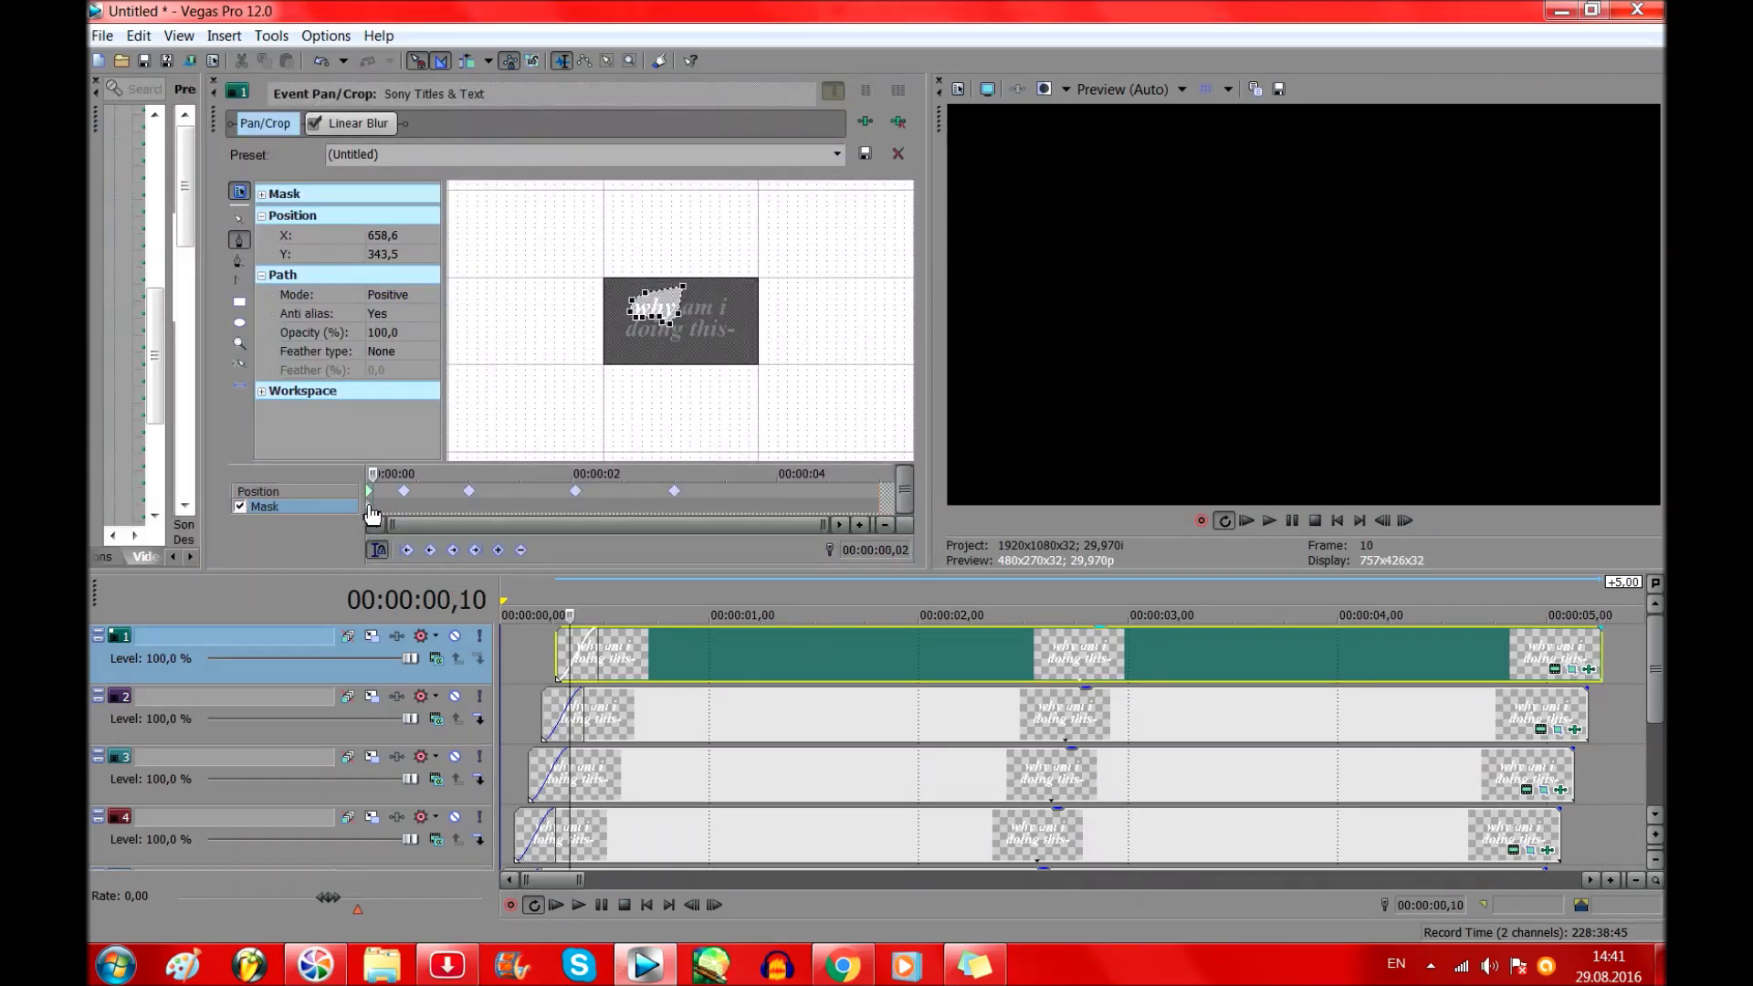
left_click(370, 506)
right_click(669, 388)
left_click(698, 399)
scroll(821, 339, "up", 6)
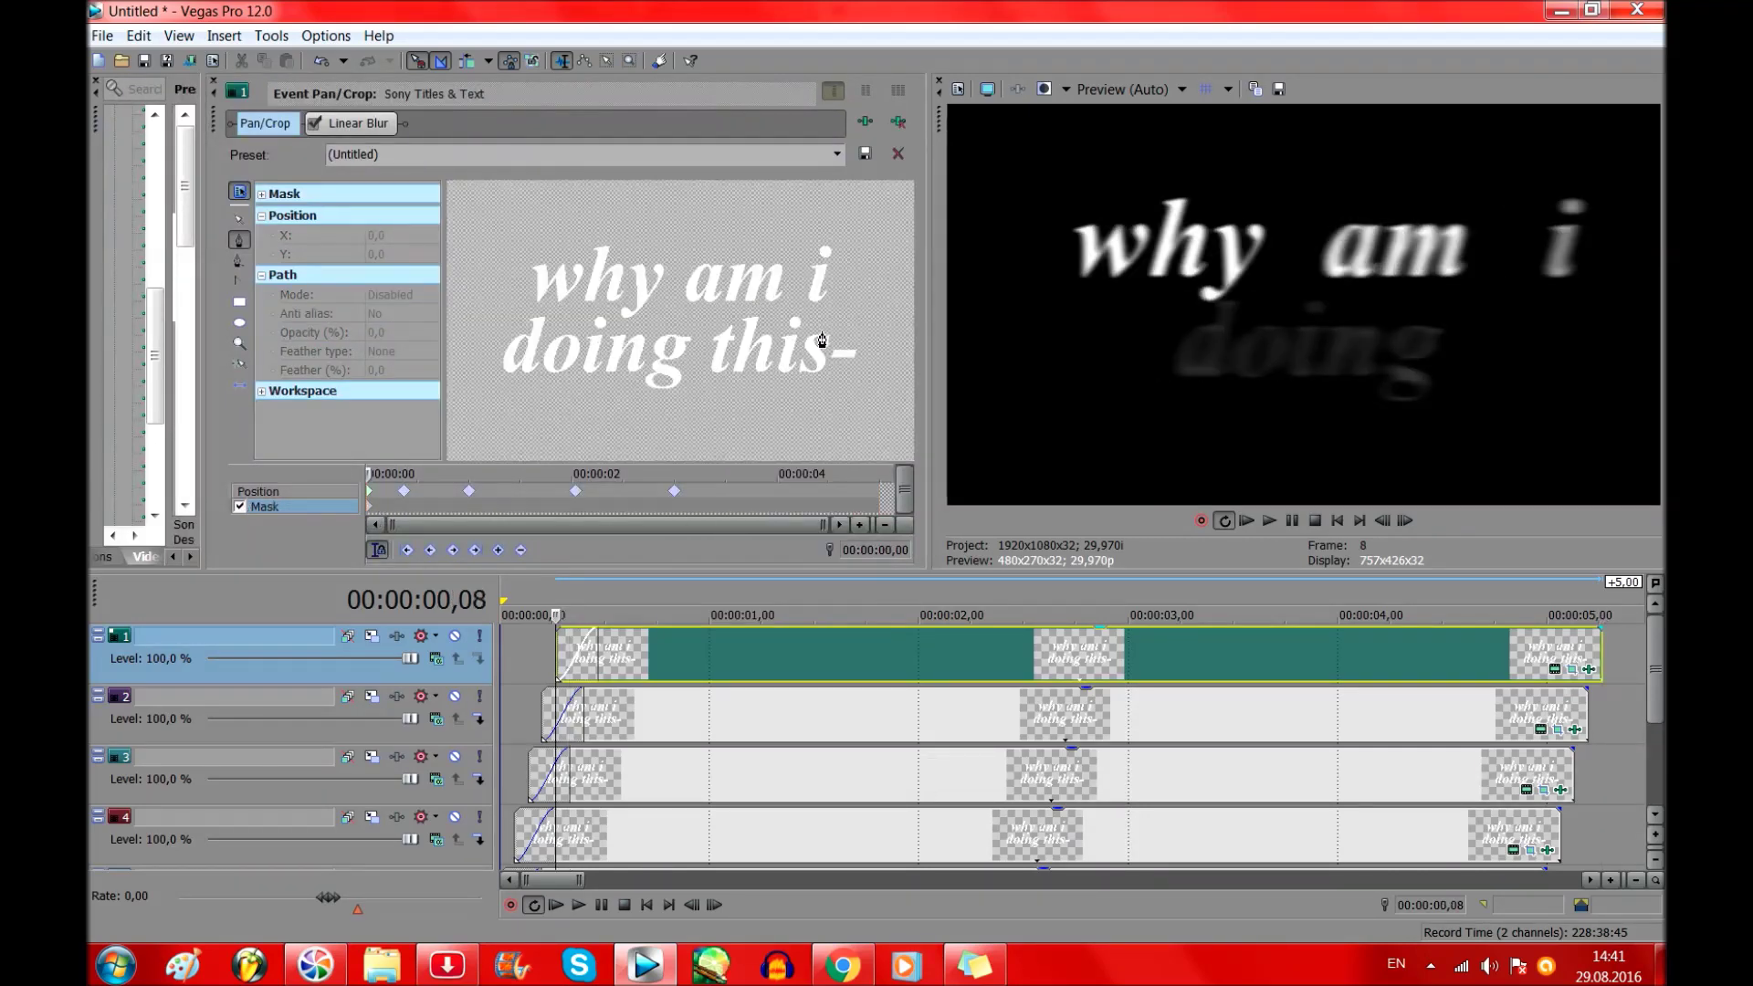
Draw a closed mask path around the word "this-" and close the Pan/Crop settings.
left_click(706, 318)
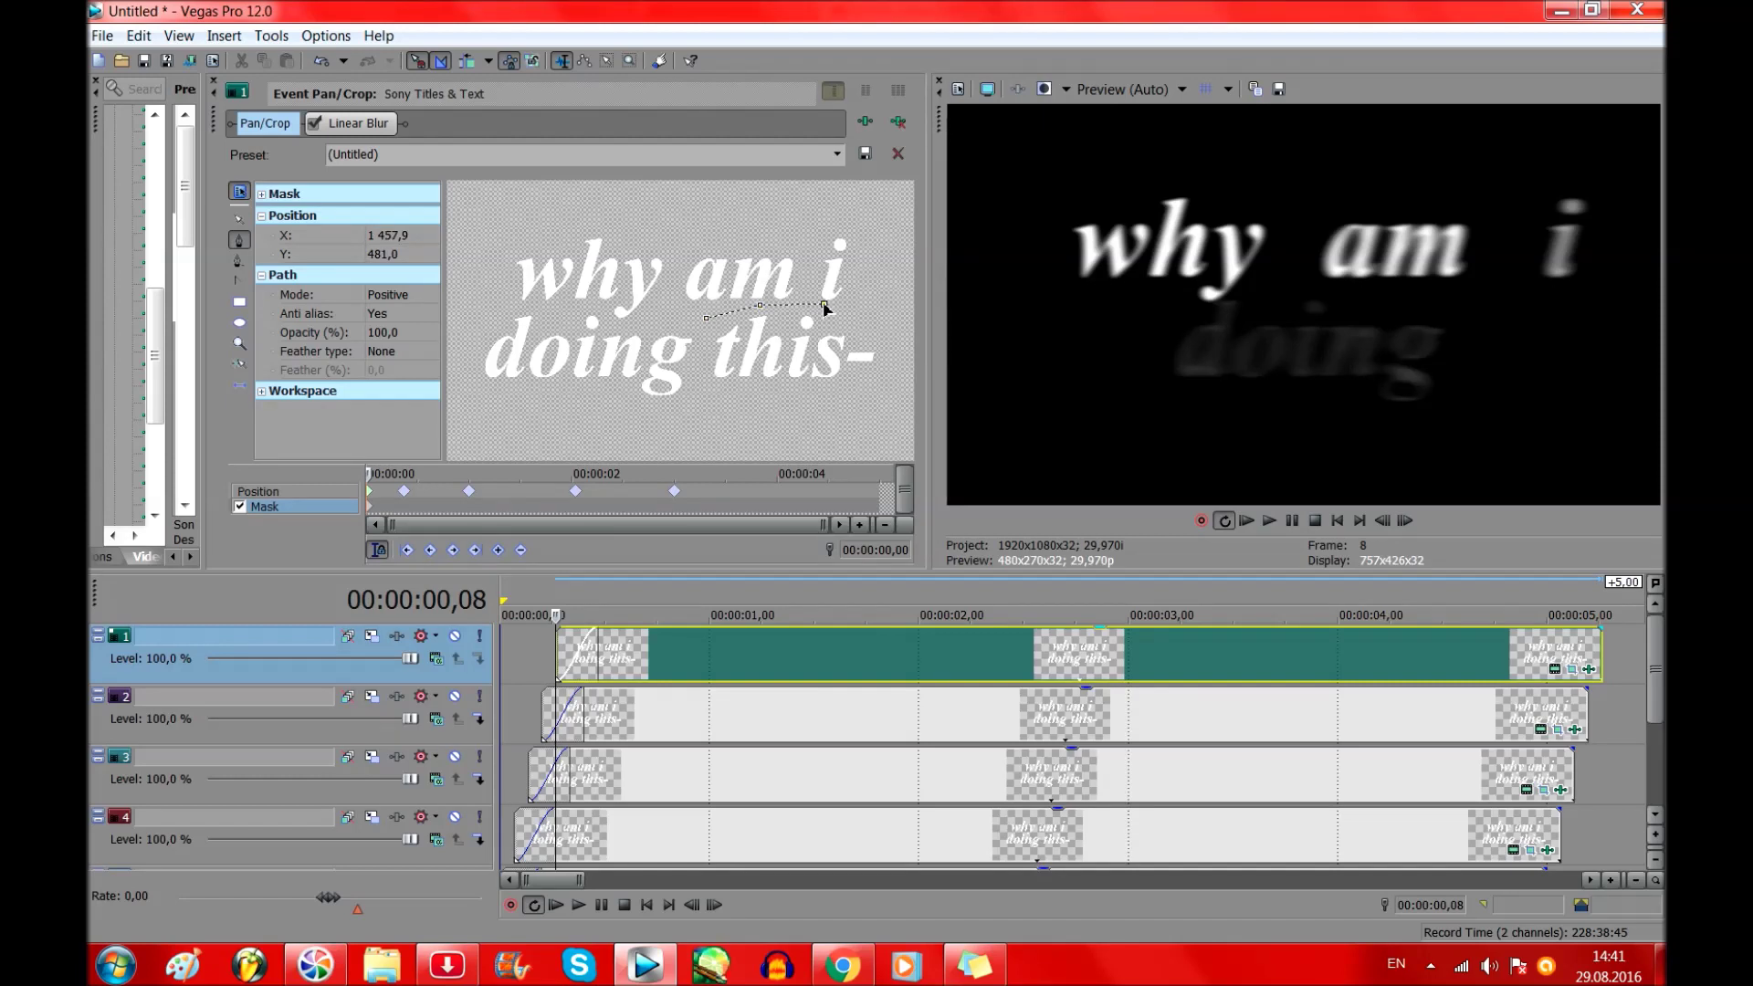
left_click(881, 315)
left_click(891, 371)
left_click(706, 318)
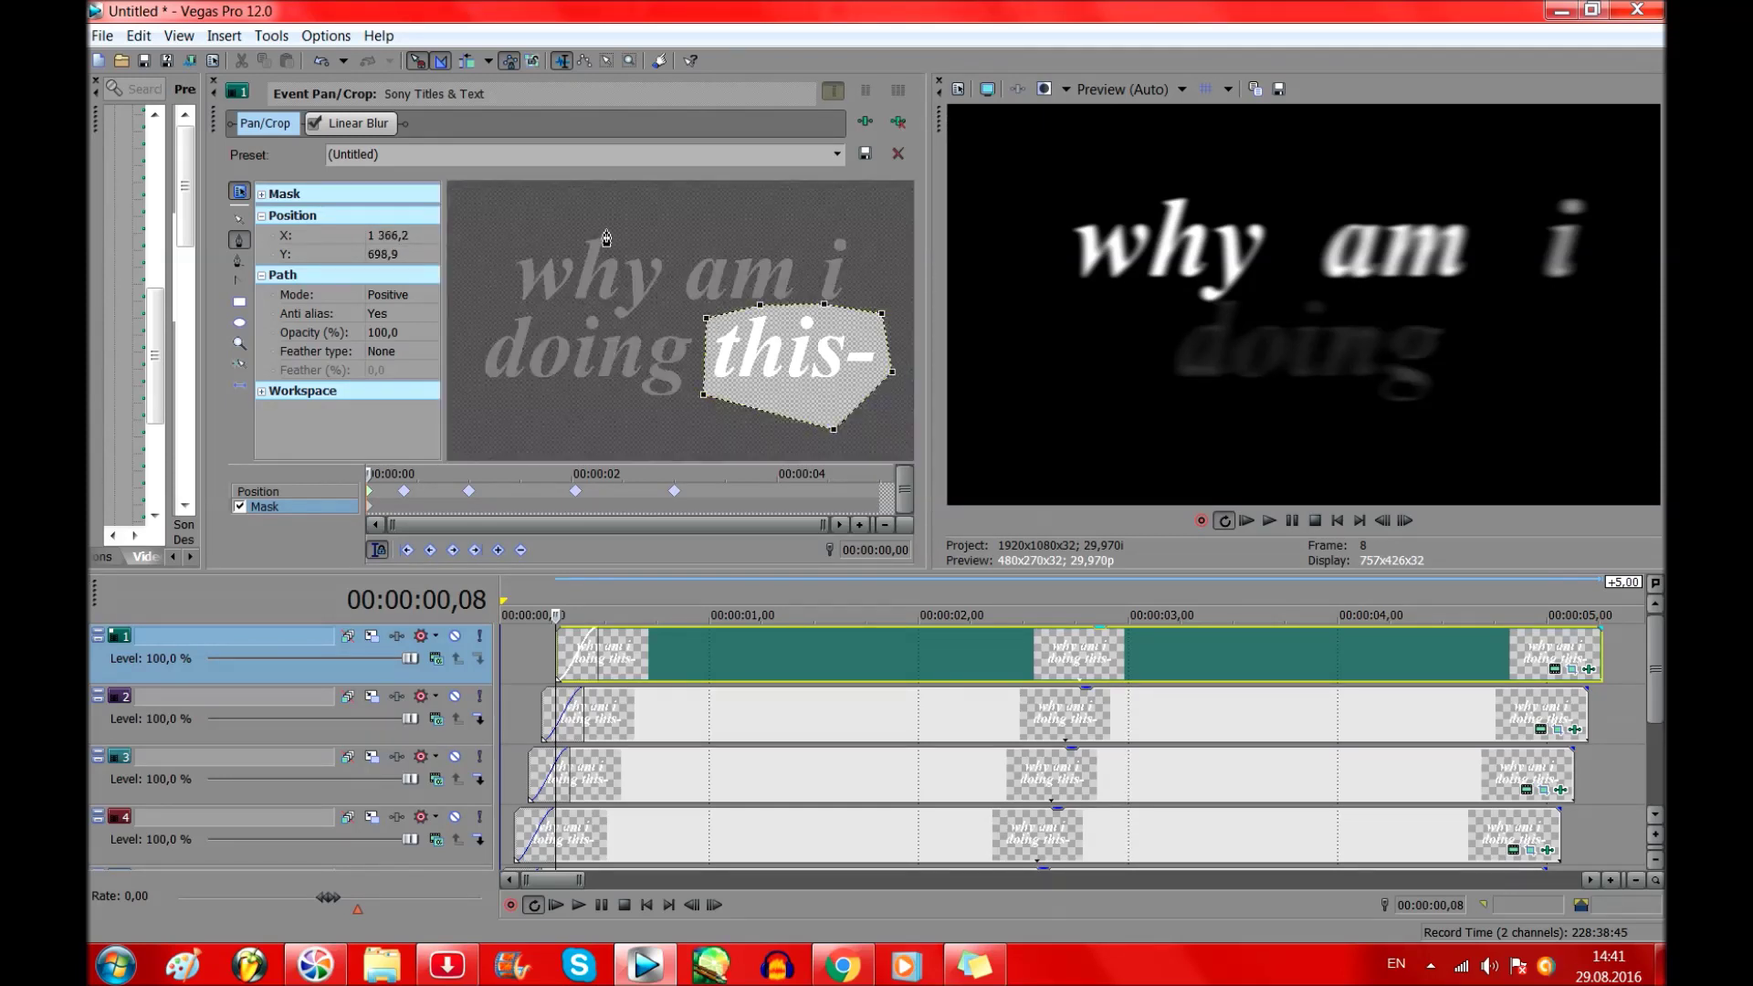
left_click(212, 81)
Play back the staggered word animation from the start and pause it once all the words have appeared.
left_click(1249, 521)
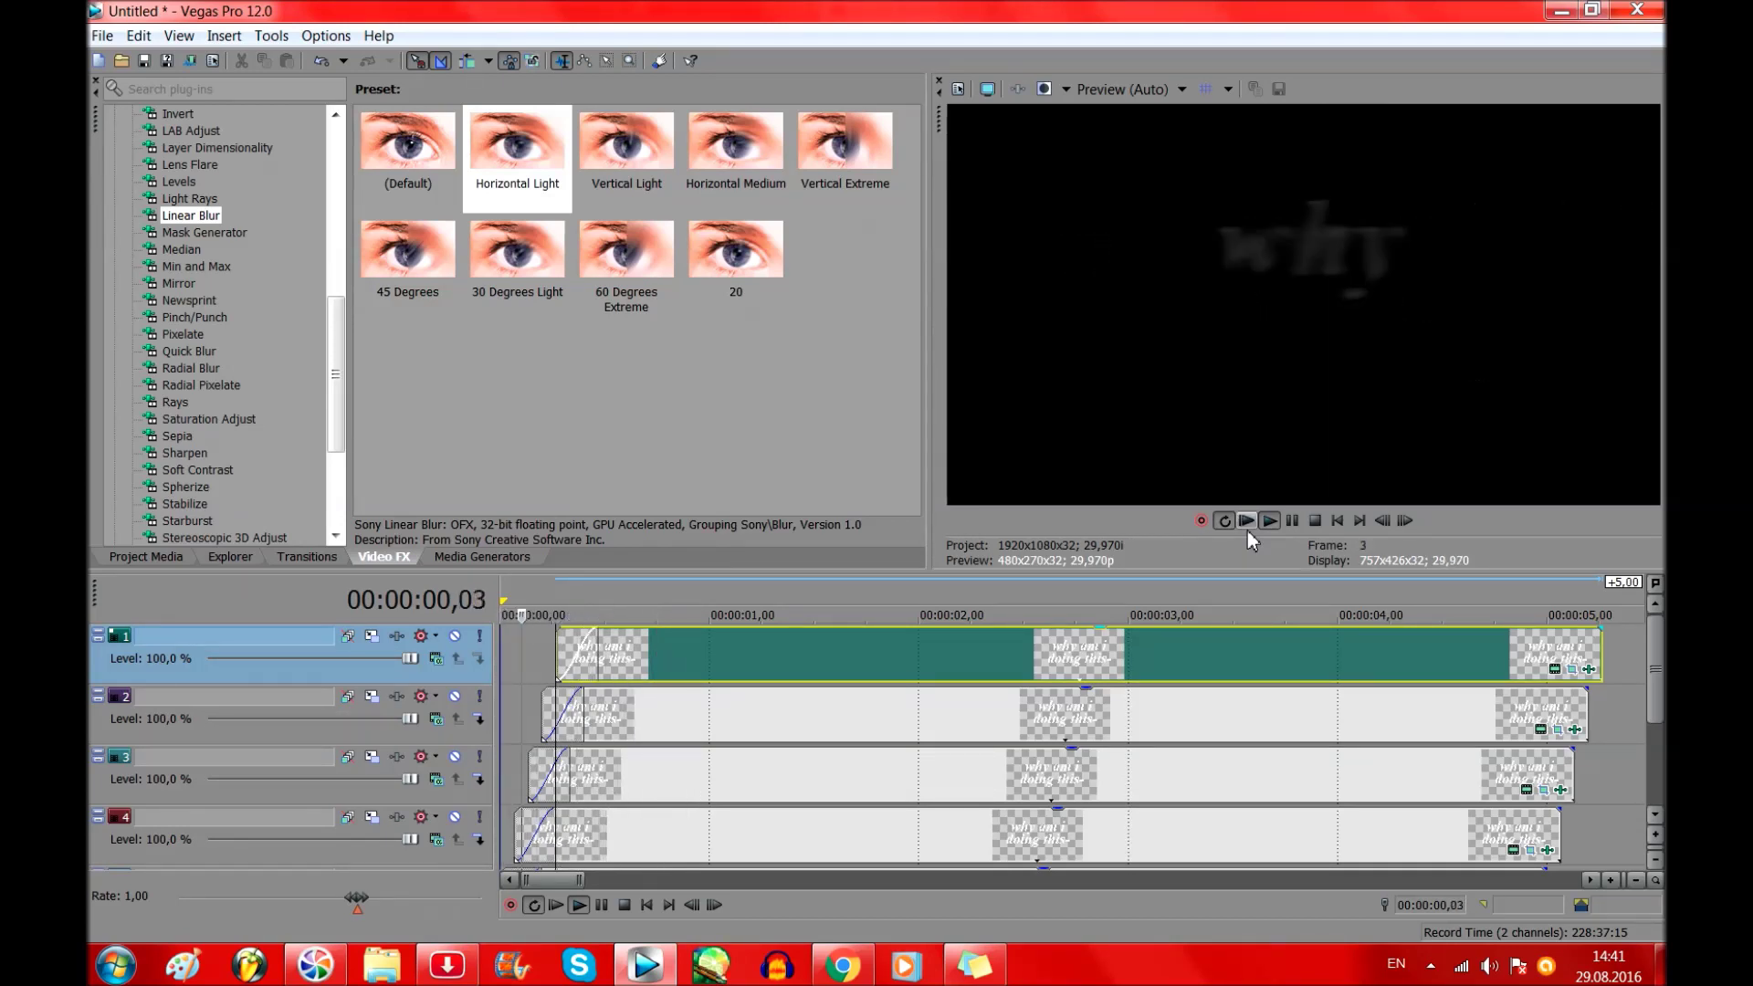
left_click(1289, 520)
Insert an empty video track above the "this-" event and return to the start of the timeline.
right_click(429, 684)
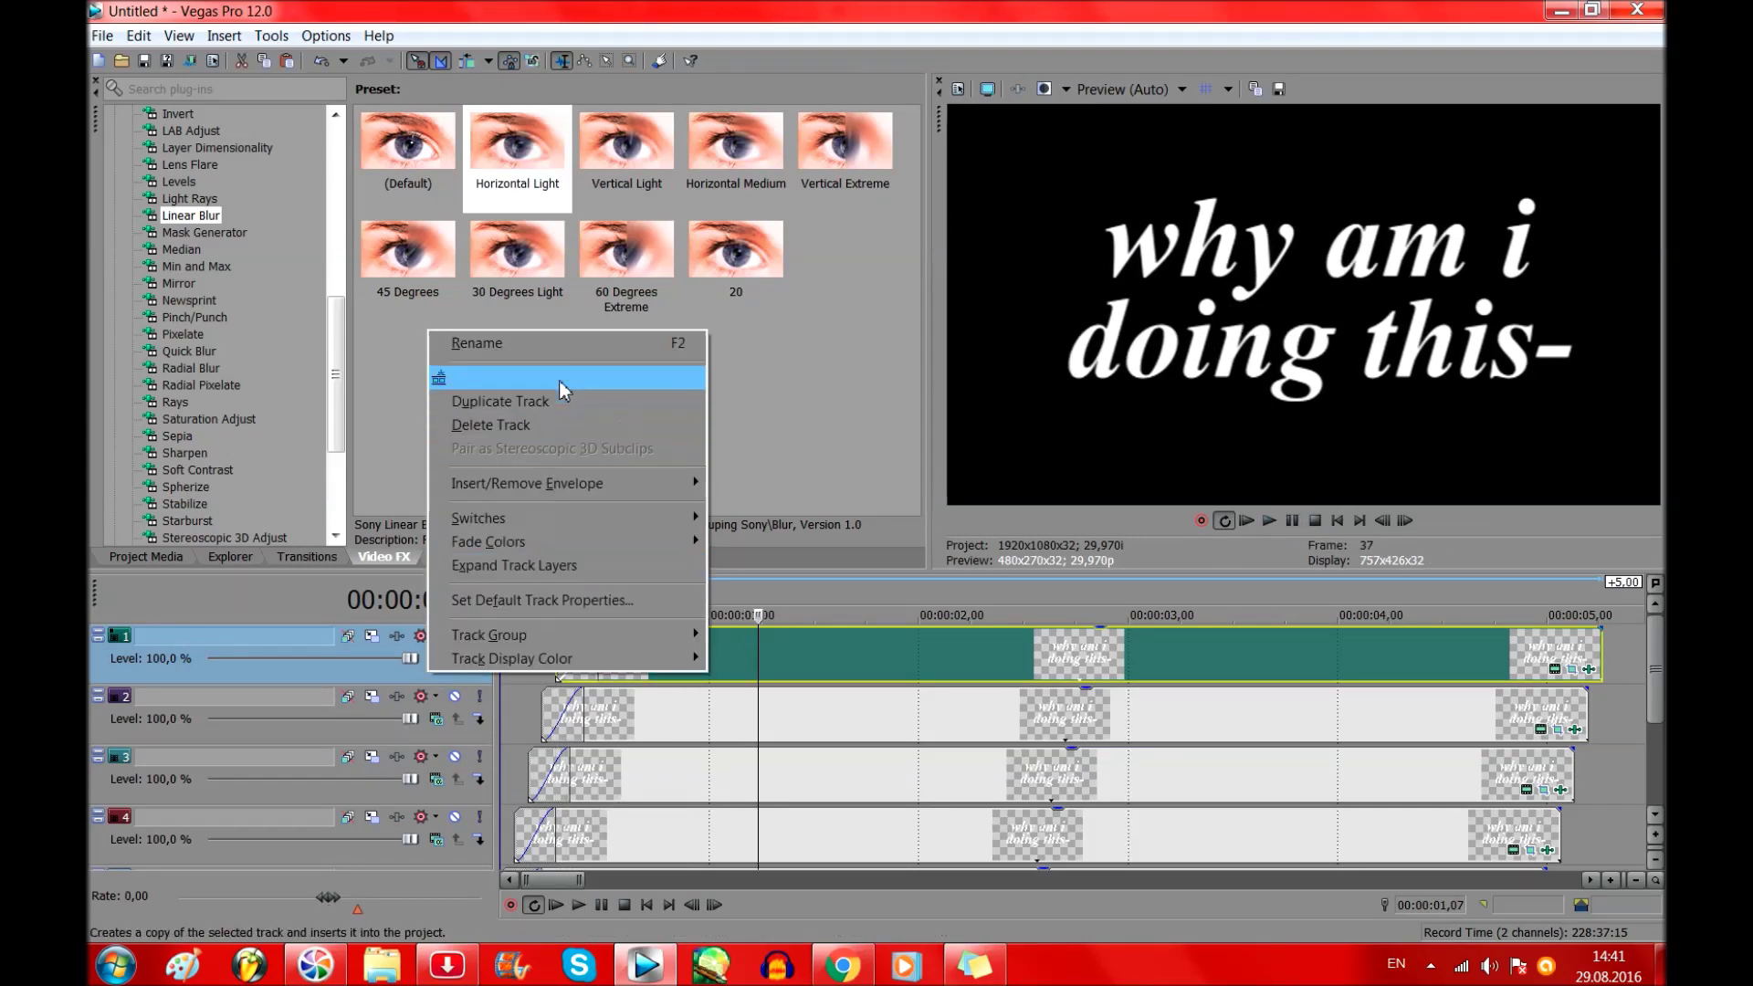
left_click(557, 380)
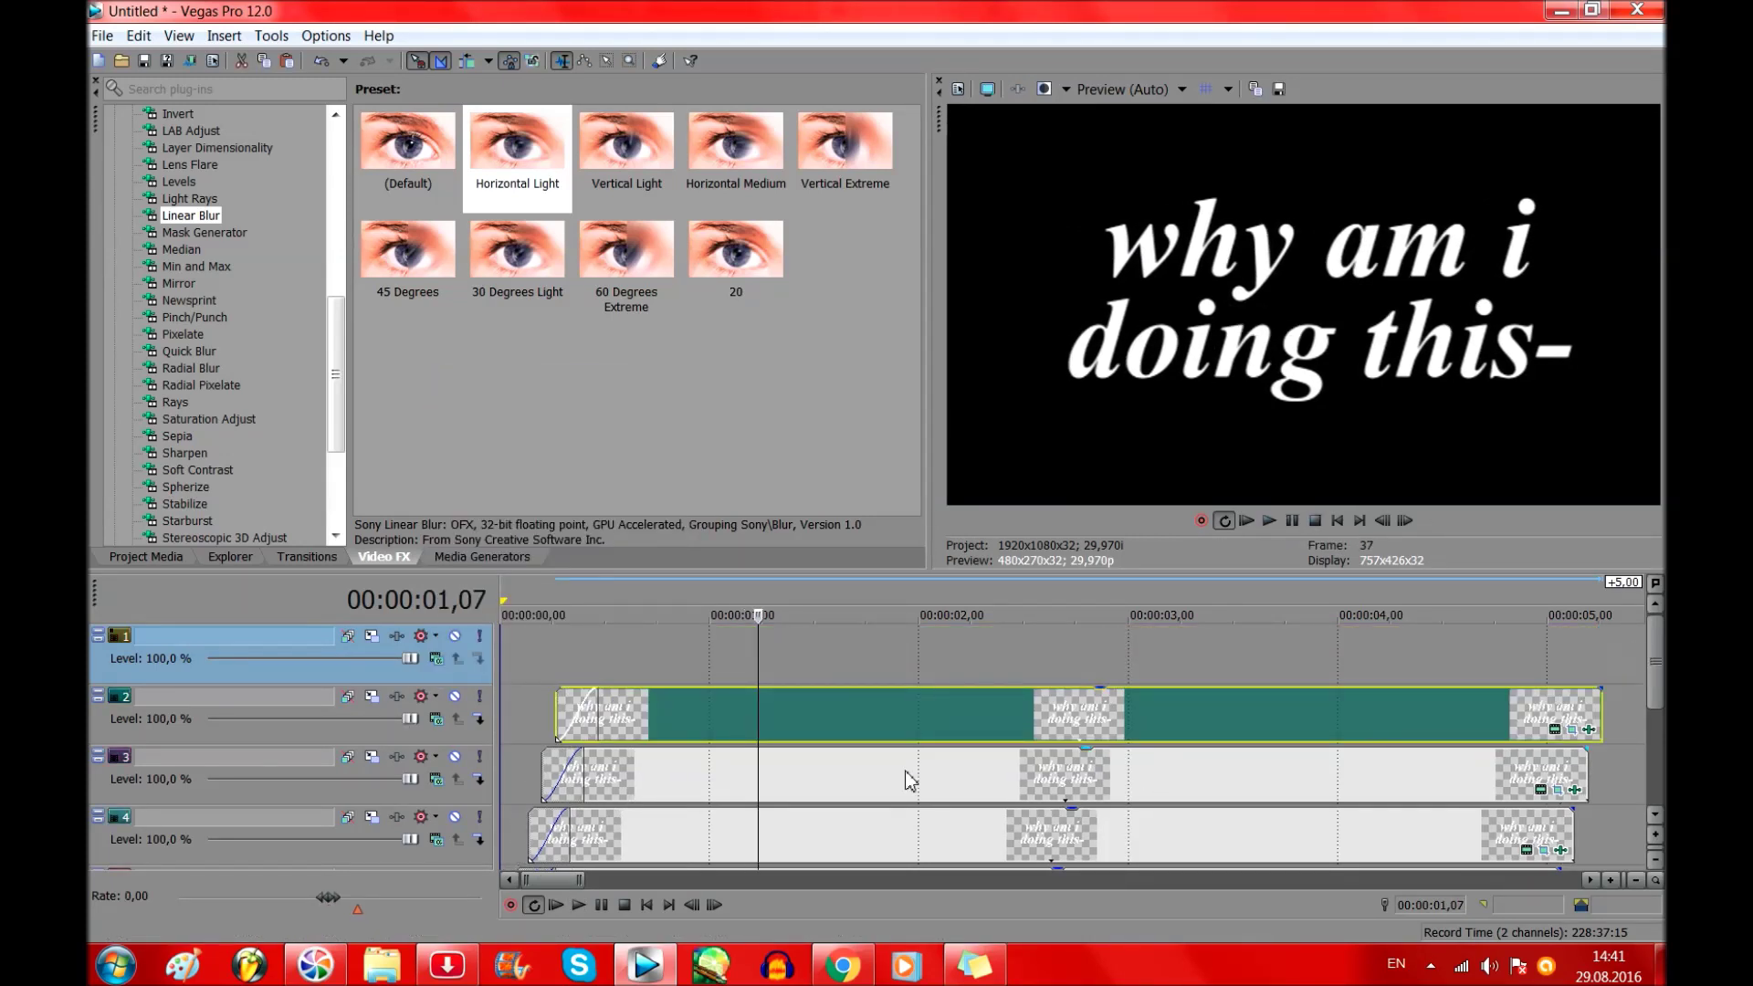
key("Home")
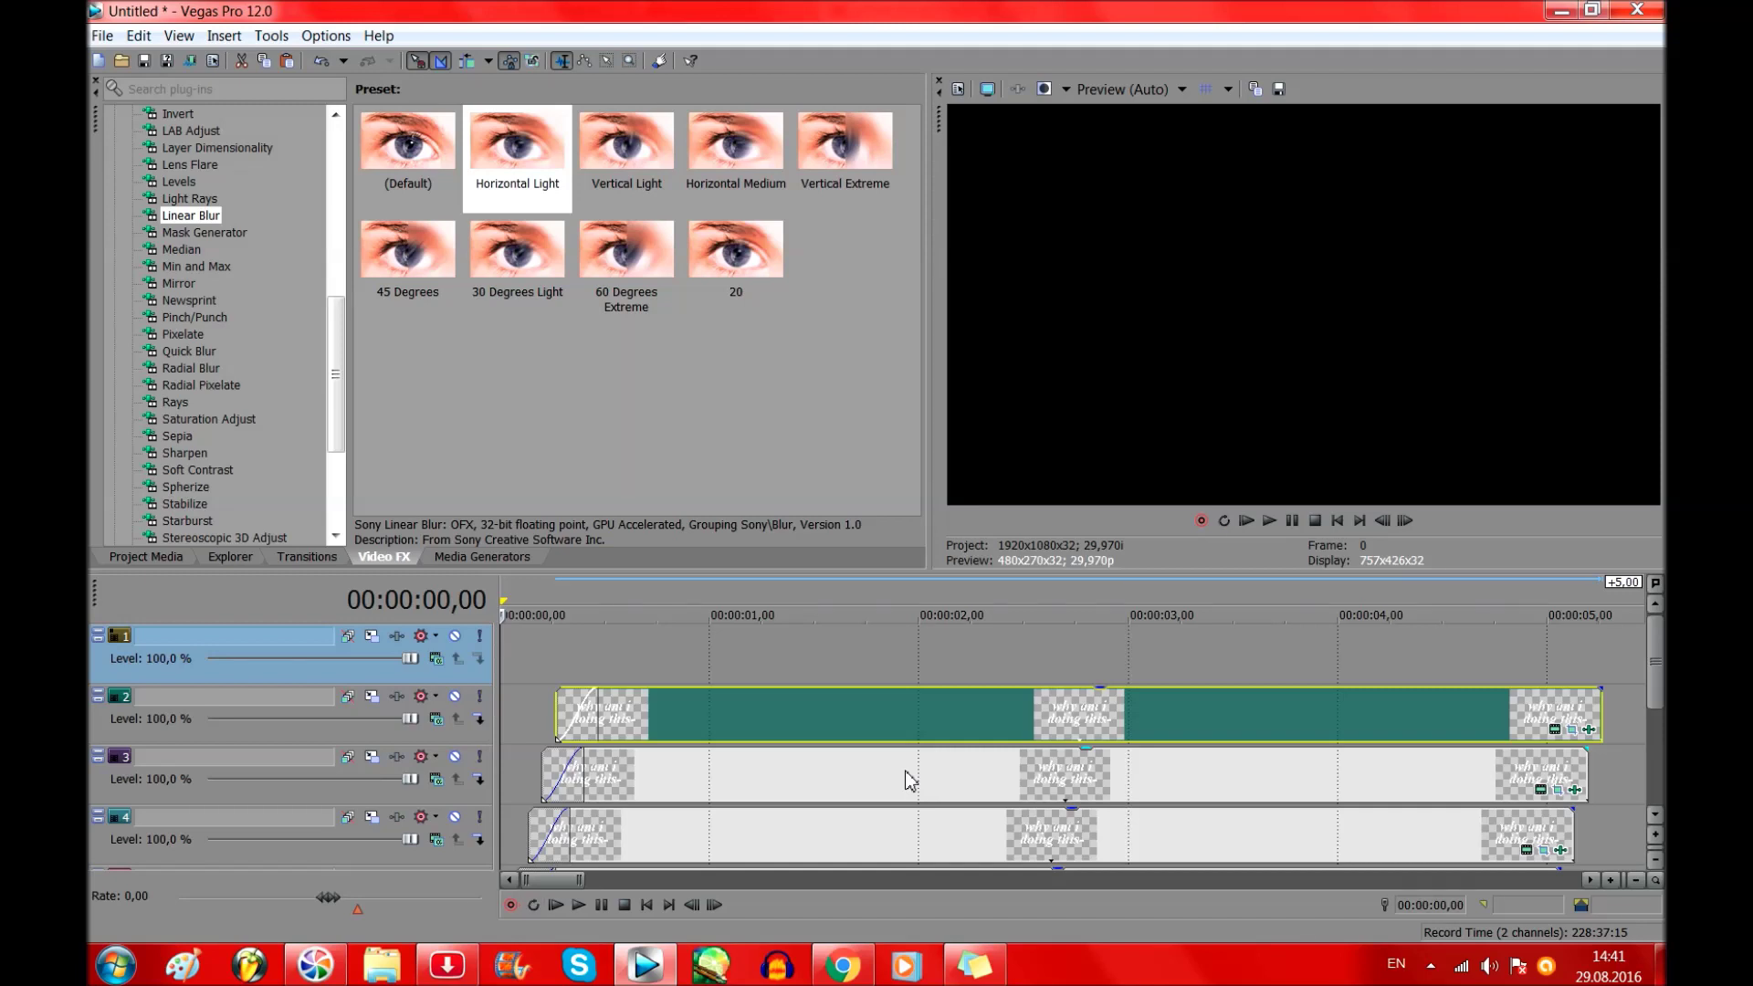
mouse_move(713, 822)
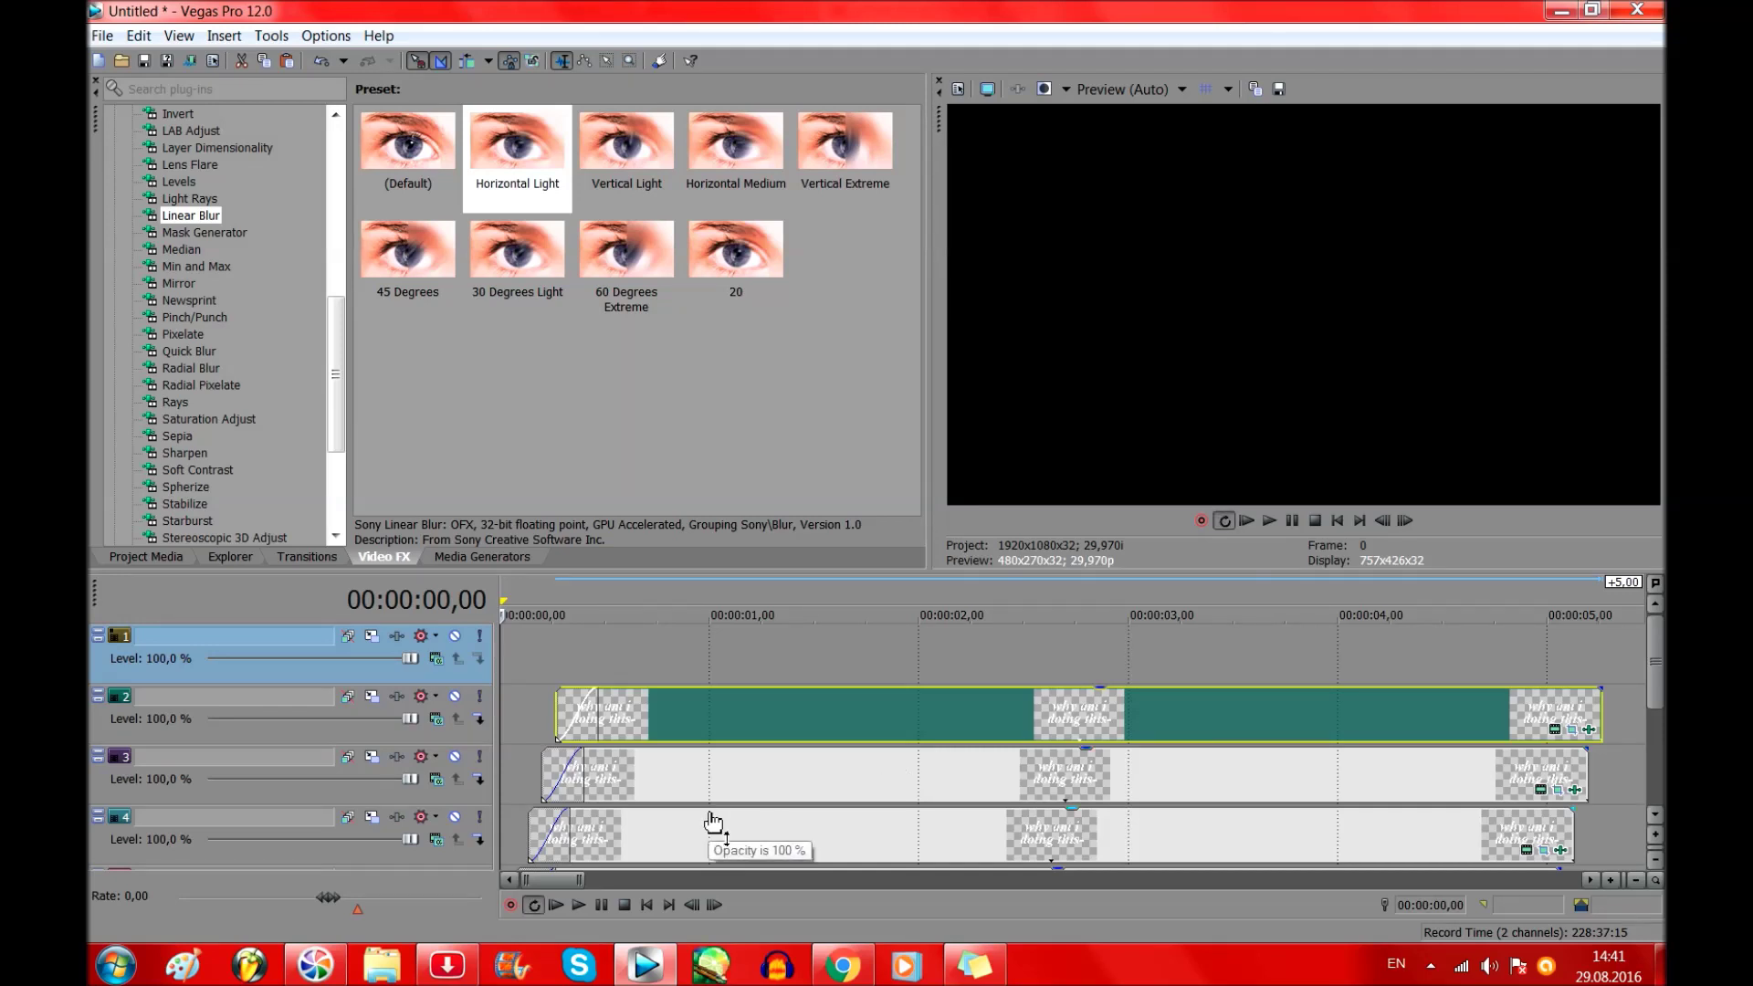
Make all five word tracks, 2 through 6, compositing children of the empty track 1.
key("grave")
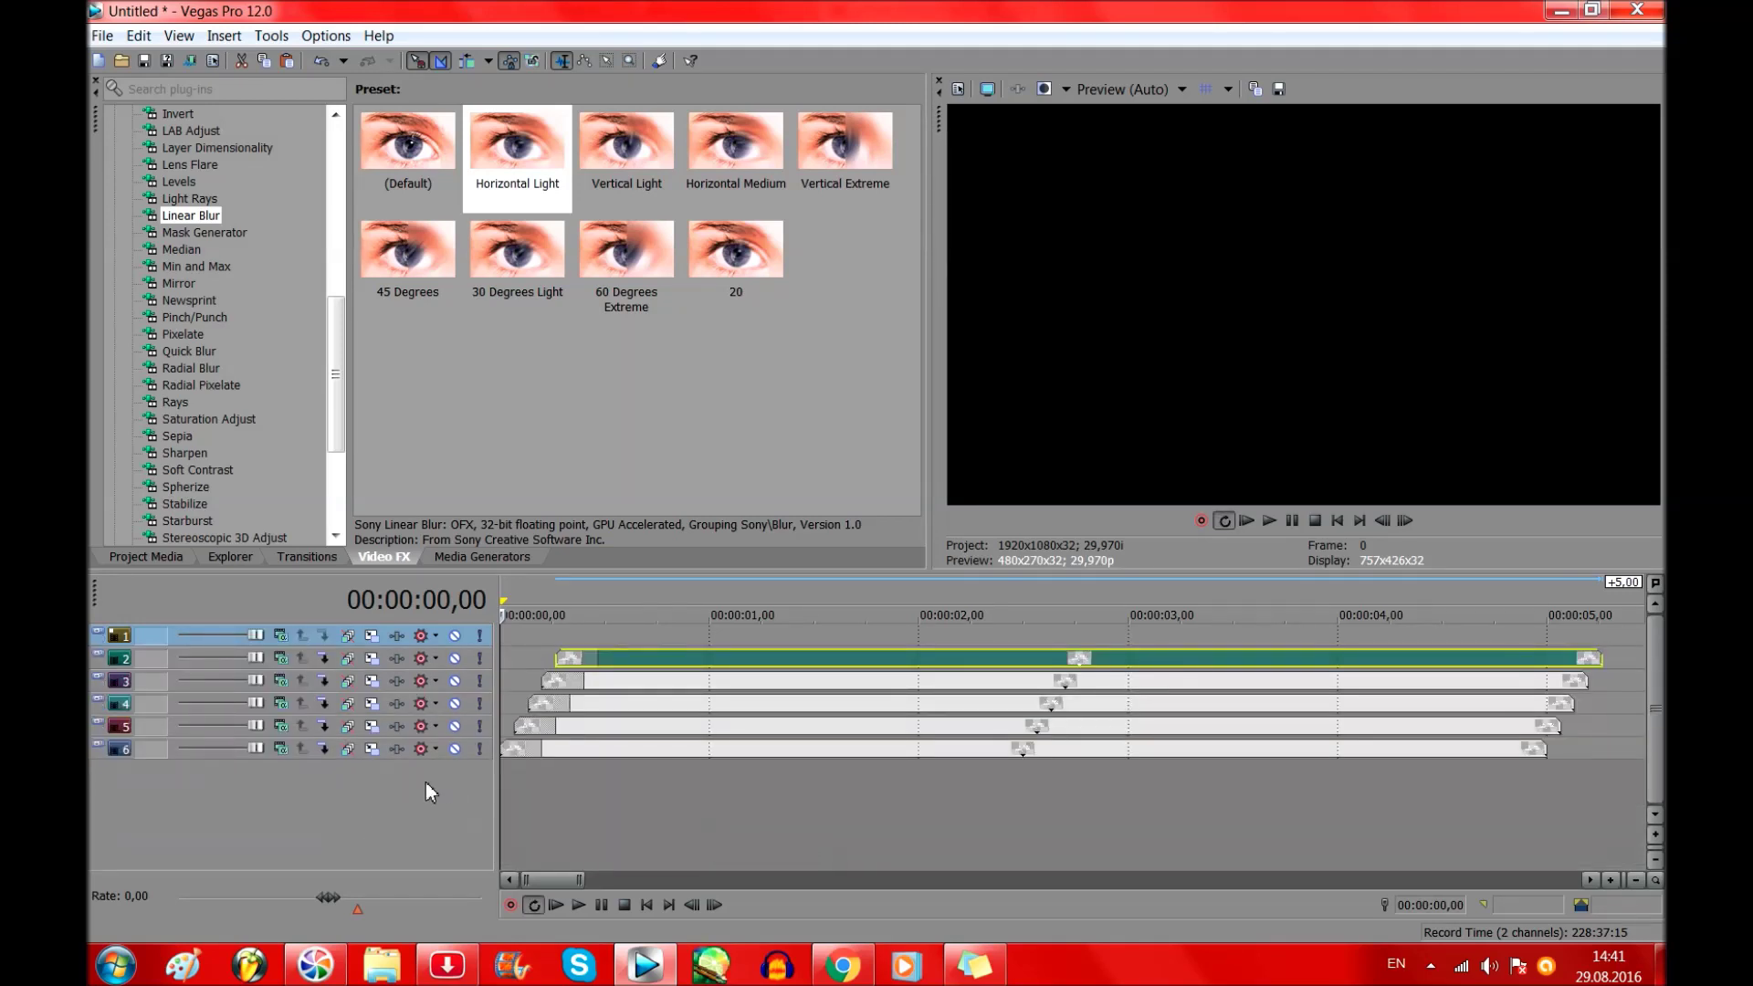
left_click(324, 726)
left_click(325, 703)
left_click(324, 680)
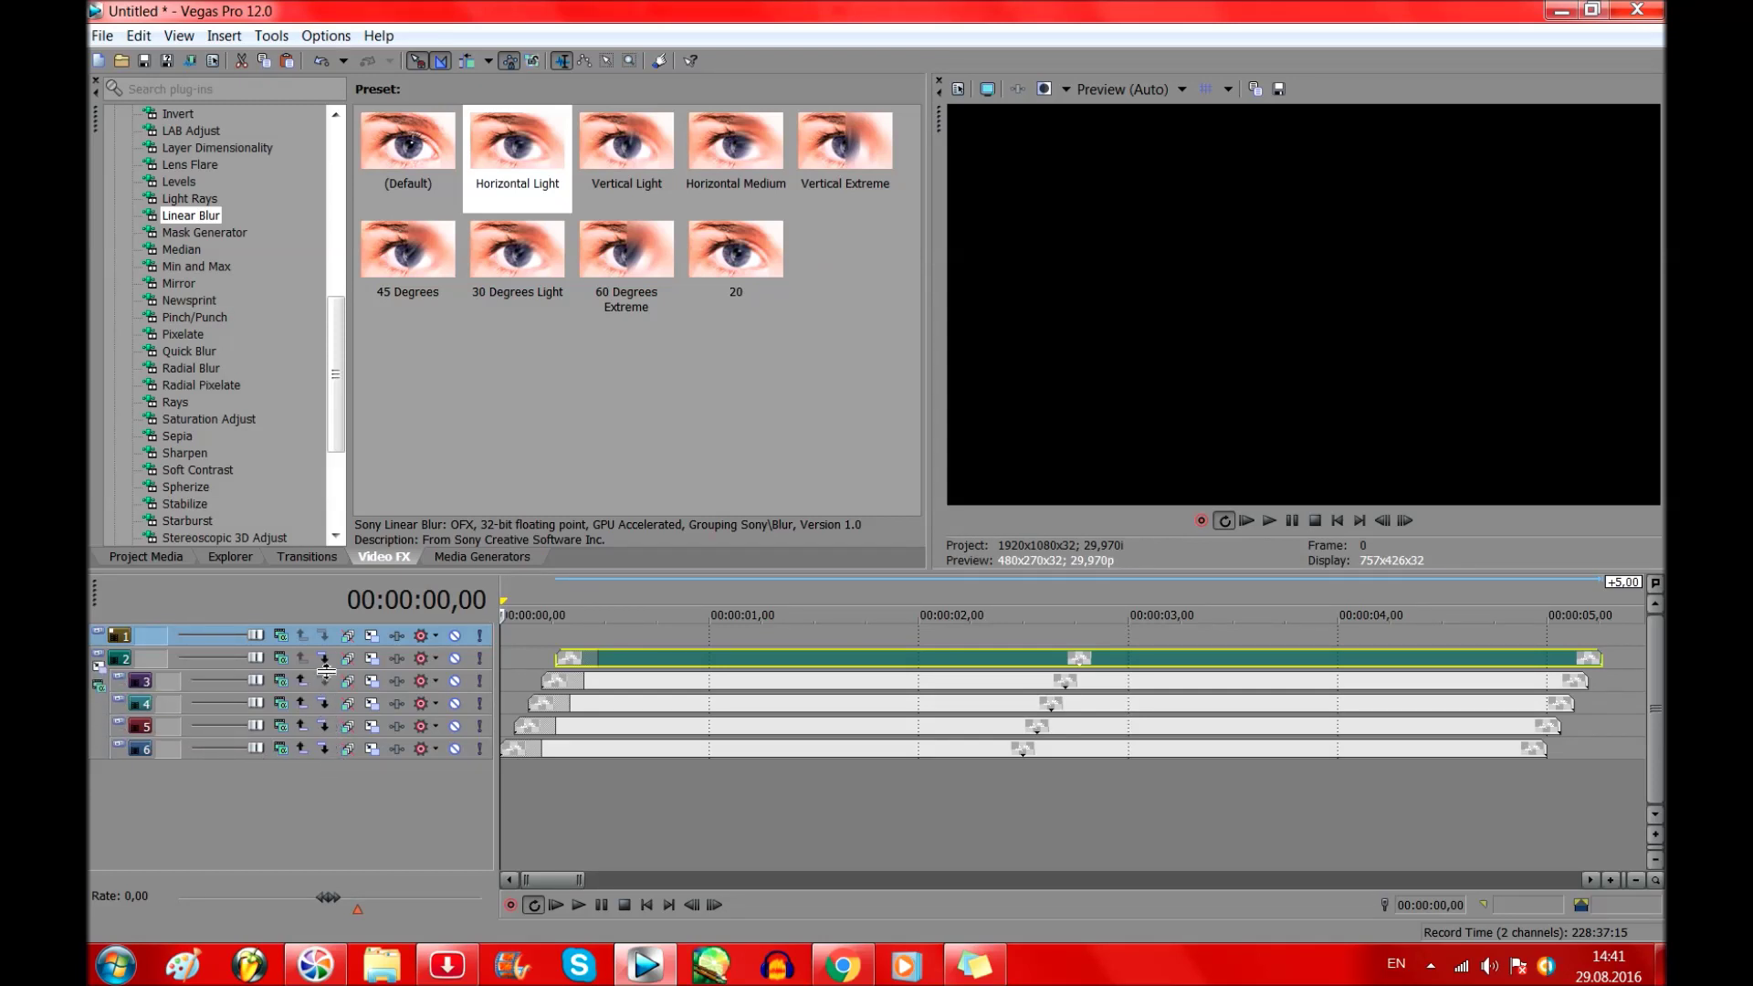
left_click(325, 659)
key("grave")
scroll(579, 699, "up", 1)
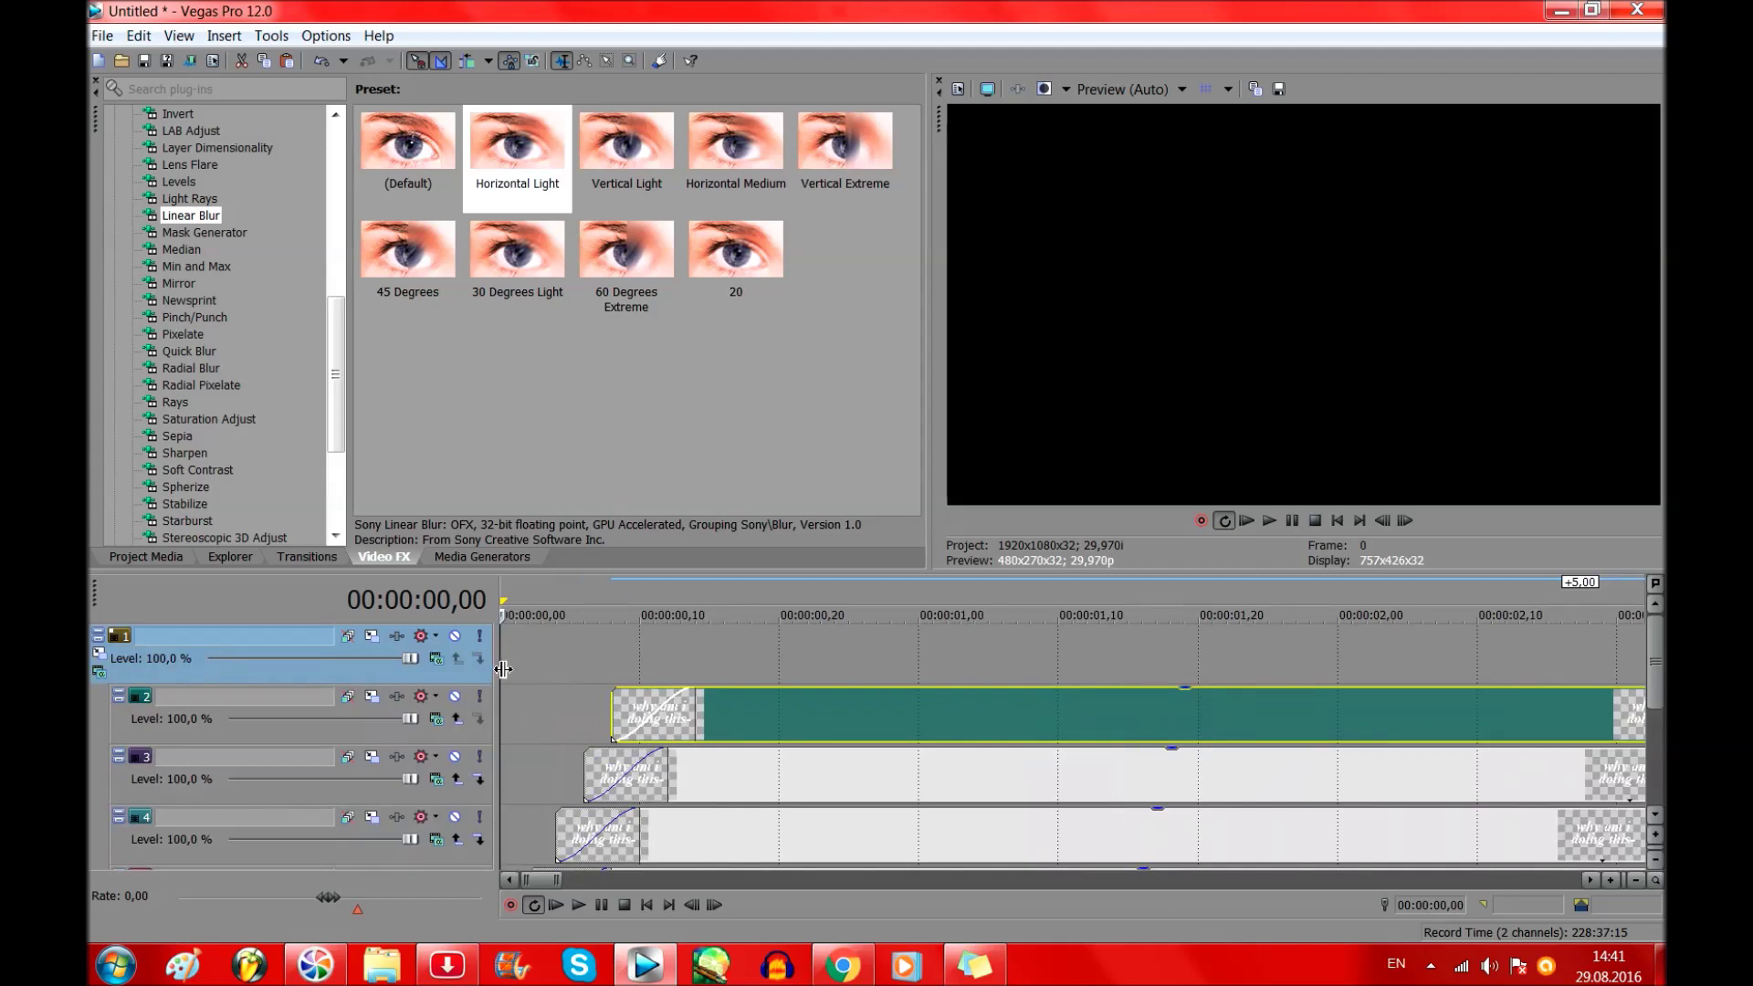
scroll(506, 669, "down", 3)
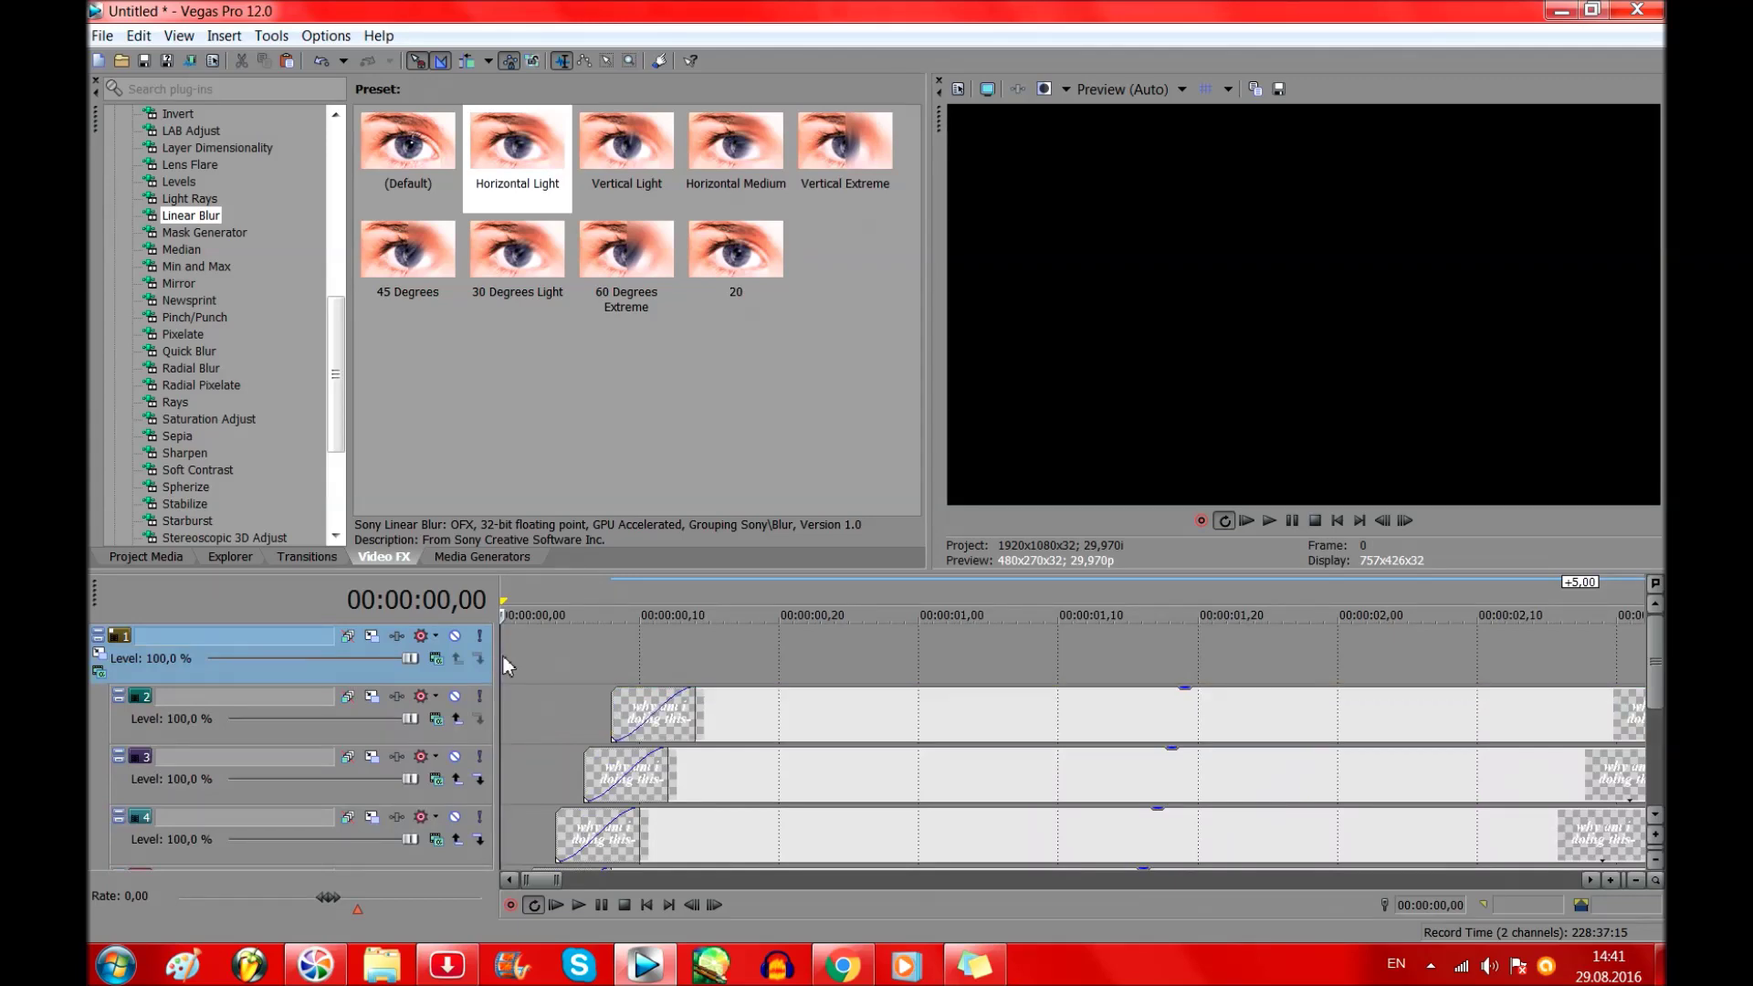
Open and dock track 1's Parent Track Motion settings and set the first position keyframe to Smooth.
left_click(100, 655)
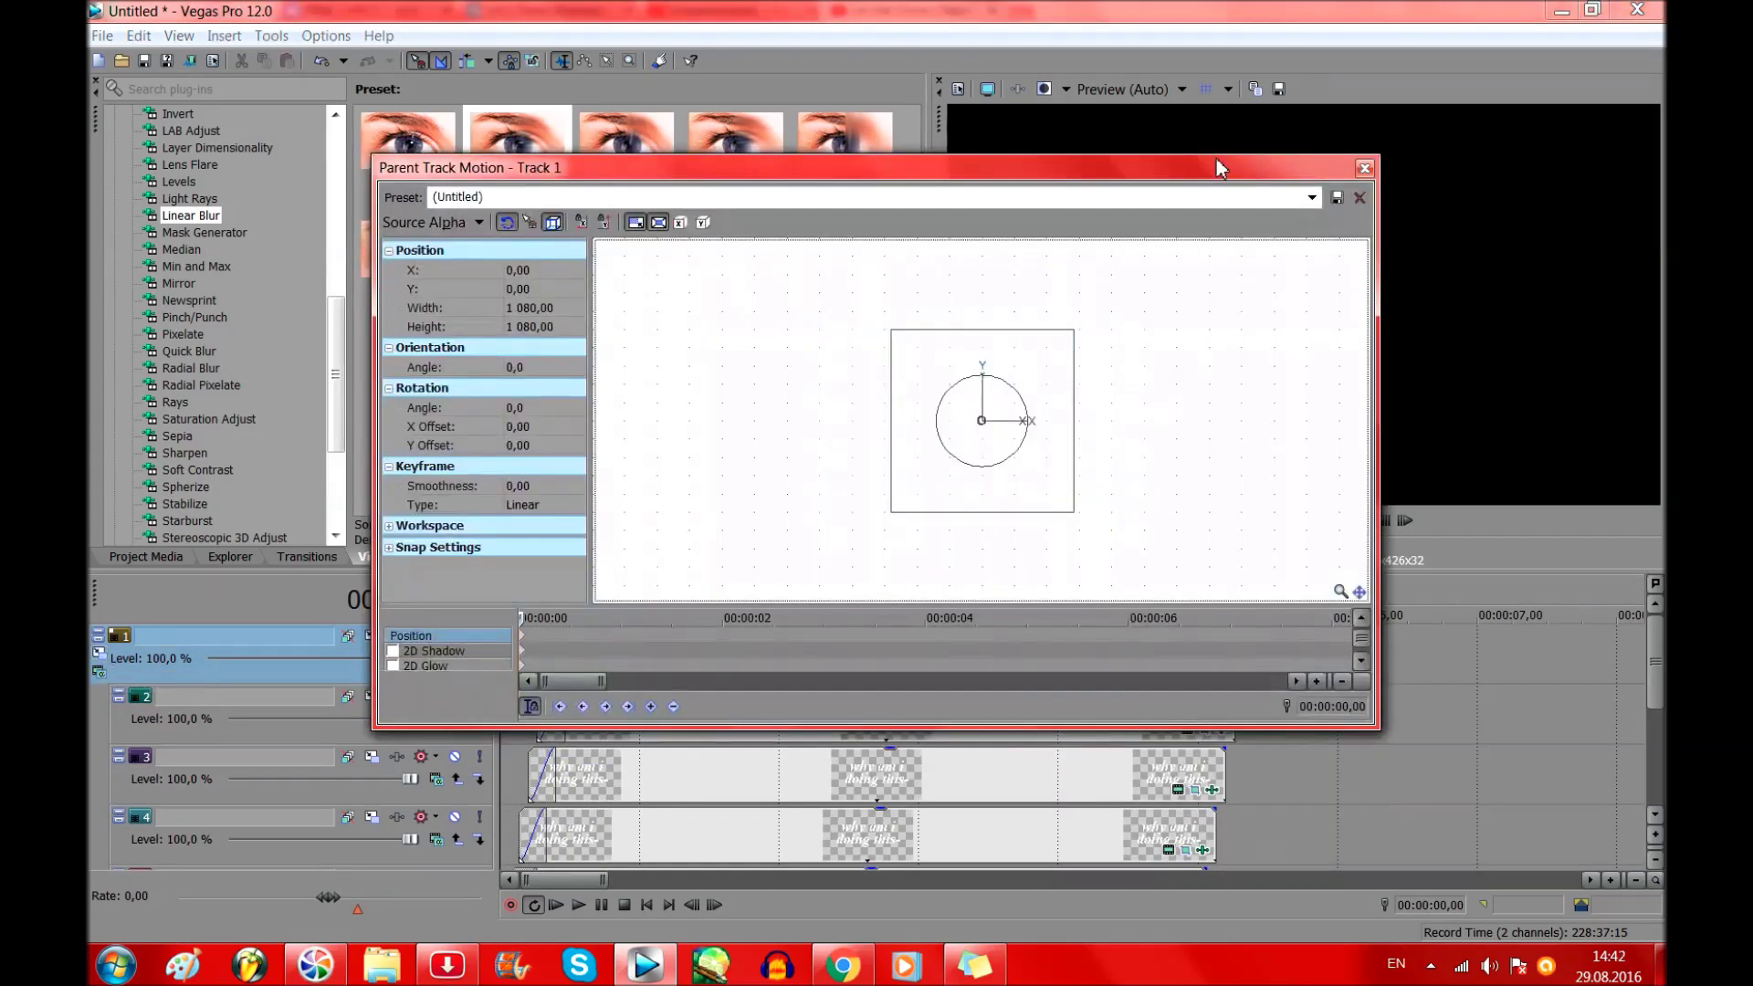
left_click_drag(950, 173, 703, 100)
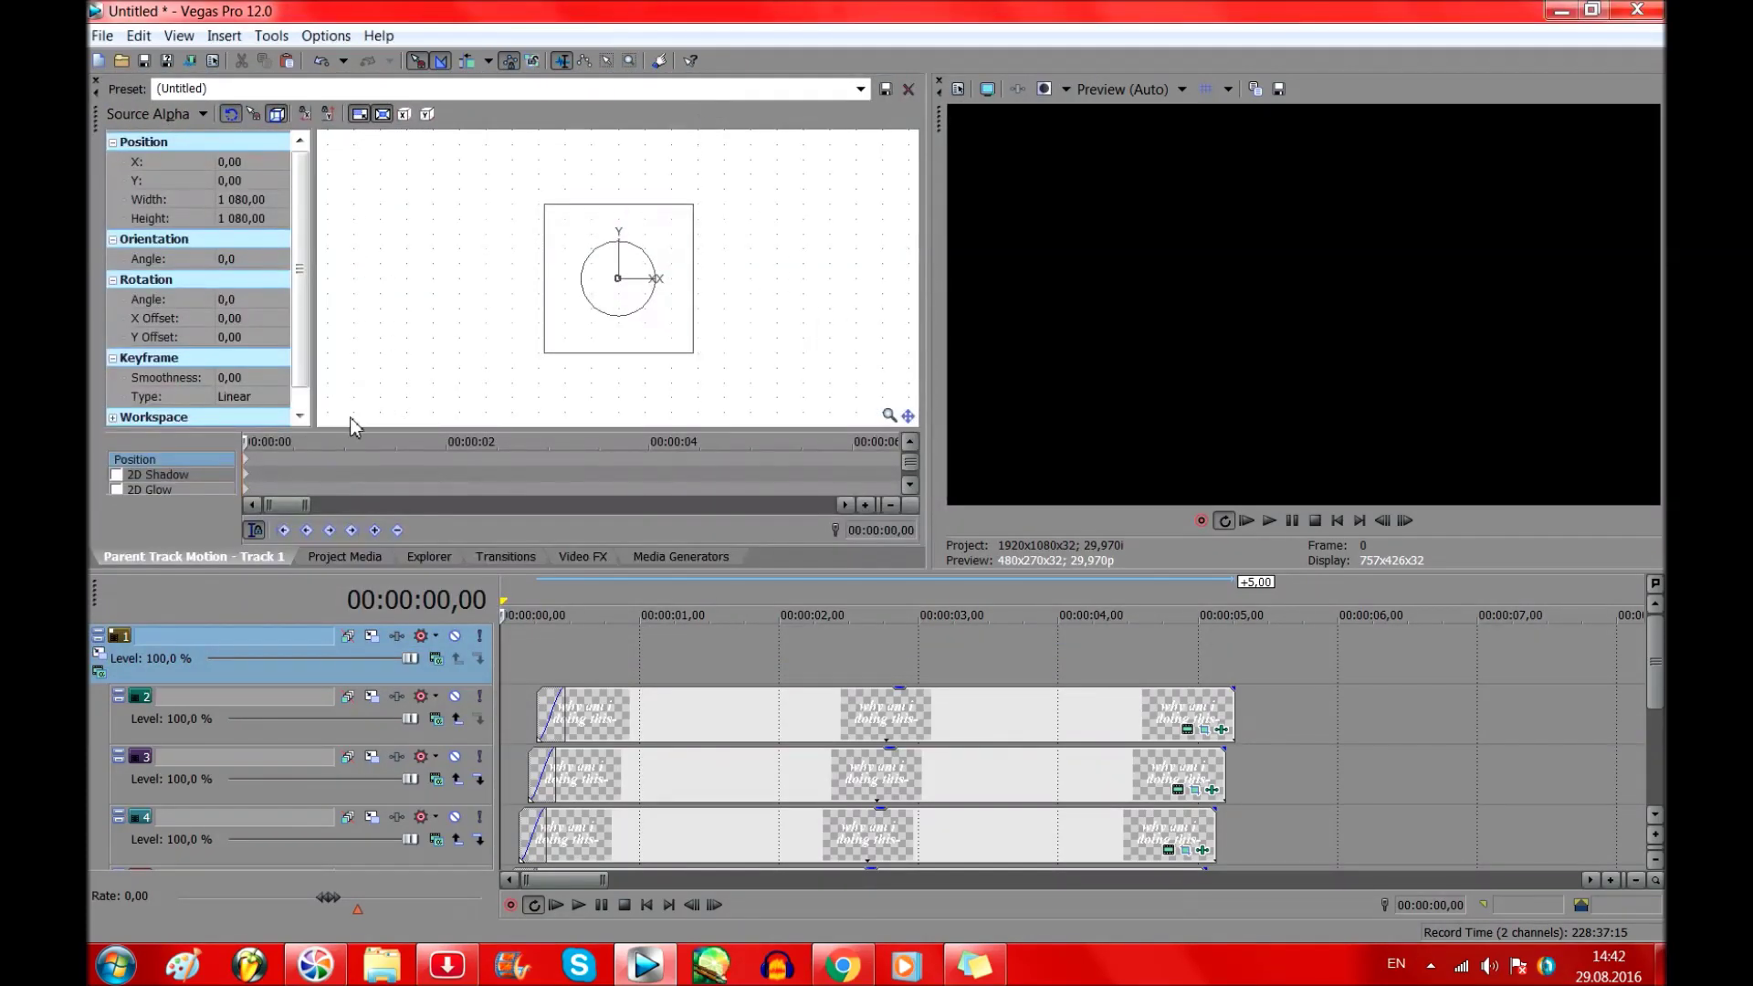
right_click(249, 465)
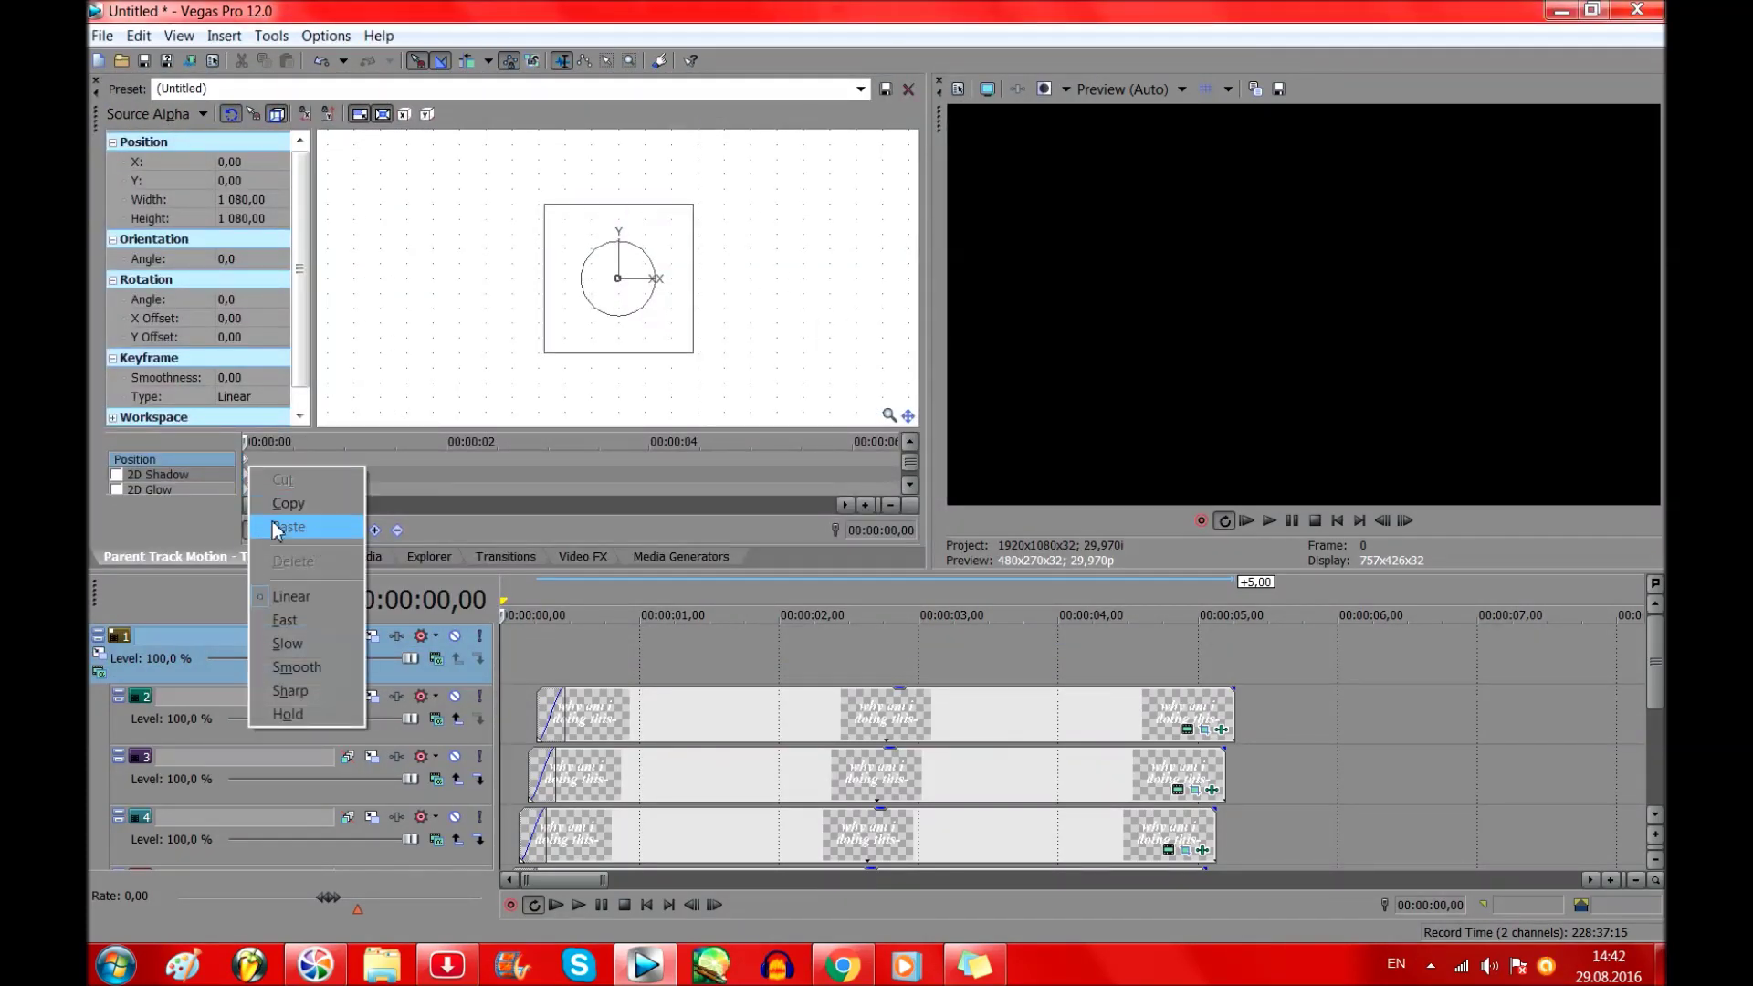
left_click(286, 667)
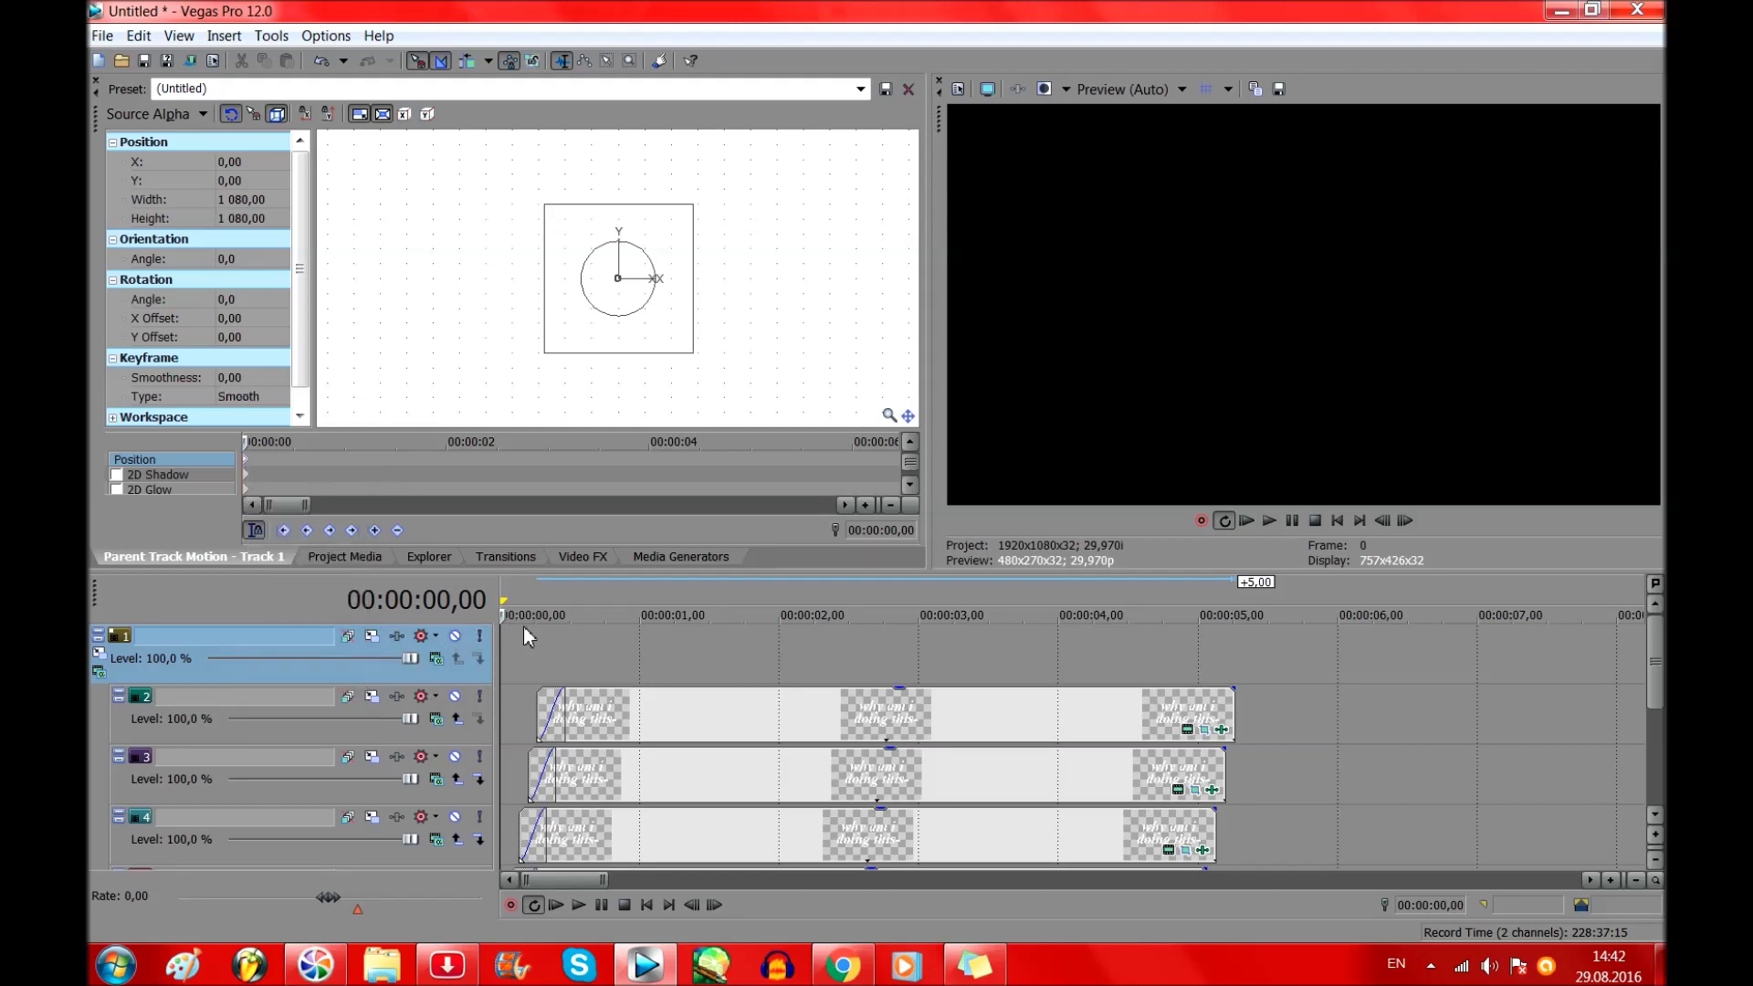
Keyframe track 1's parent motion from width 751,85 and angle -8,9 at the start to 1 208,12 and 8,9 at 00:00:01,03.
left_click_drag(692, 352, 653, 345)
left_click_drag(653, 274, 657, 251)
left_click(653, 689)
left_click_drag(659, 260, 716, 212)
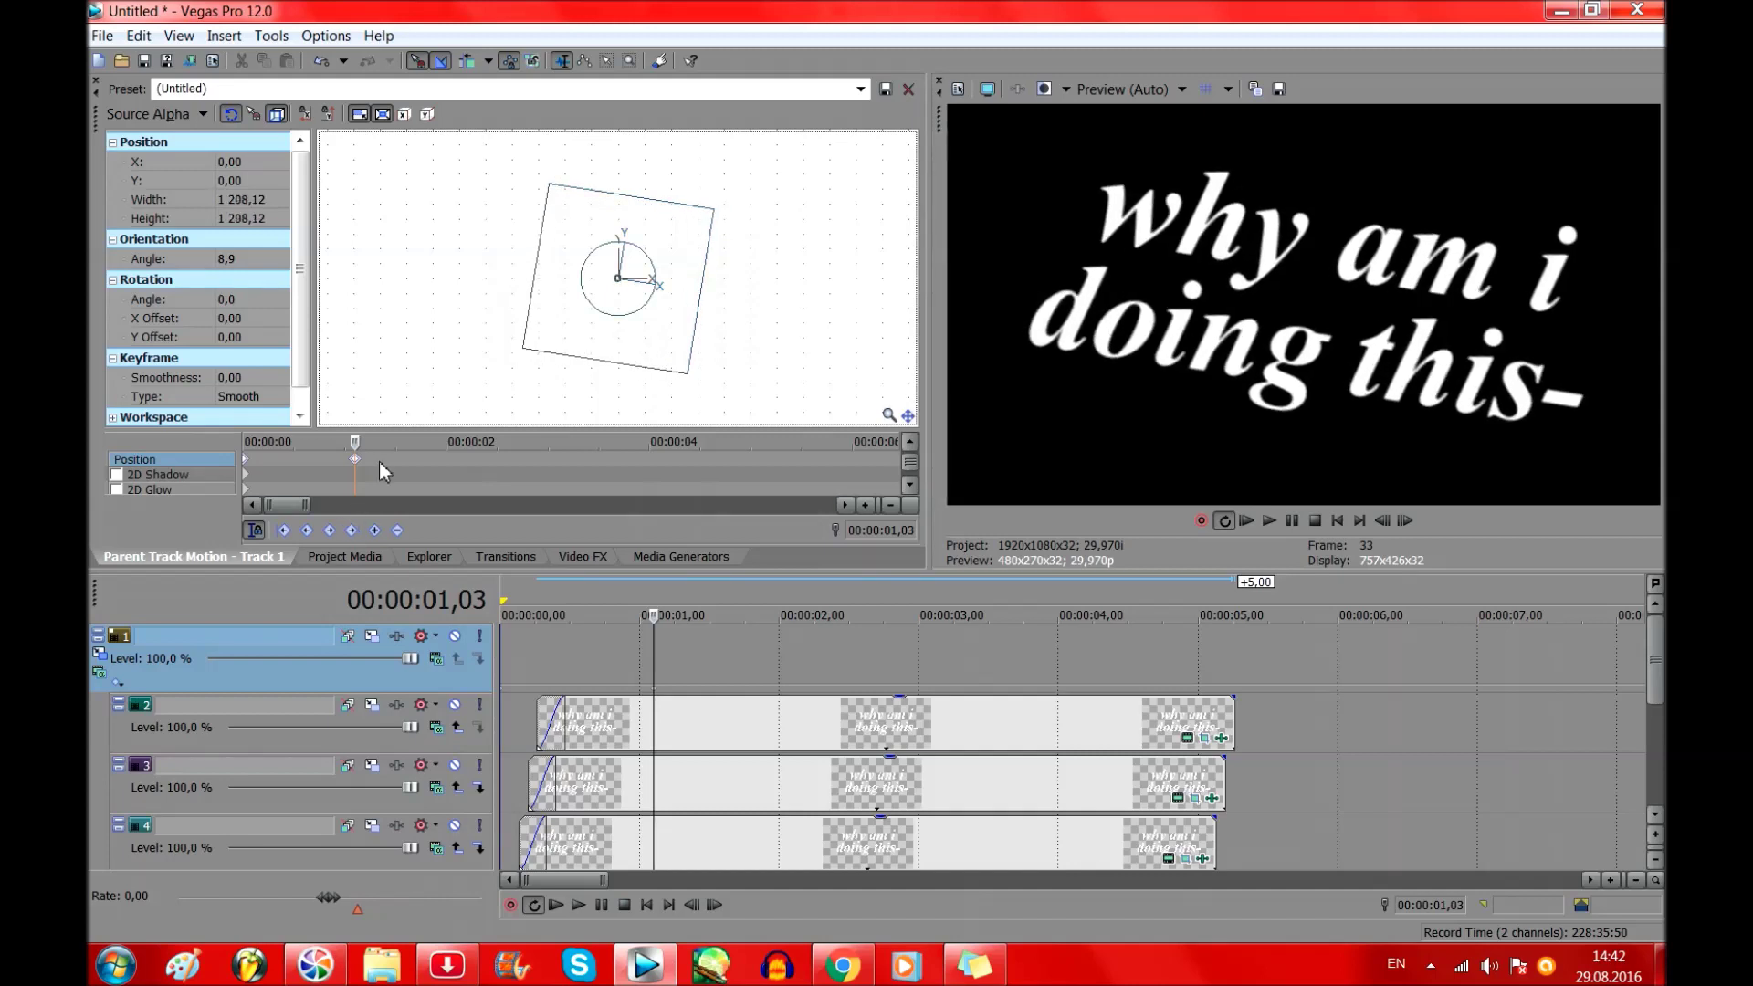
Move the second parent motion keyframe to about 1.5 seconds and preview the animation from the start.
left_click_drag(357, 461, 245, 446)
left_click(1268, 522)
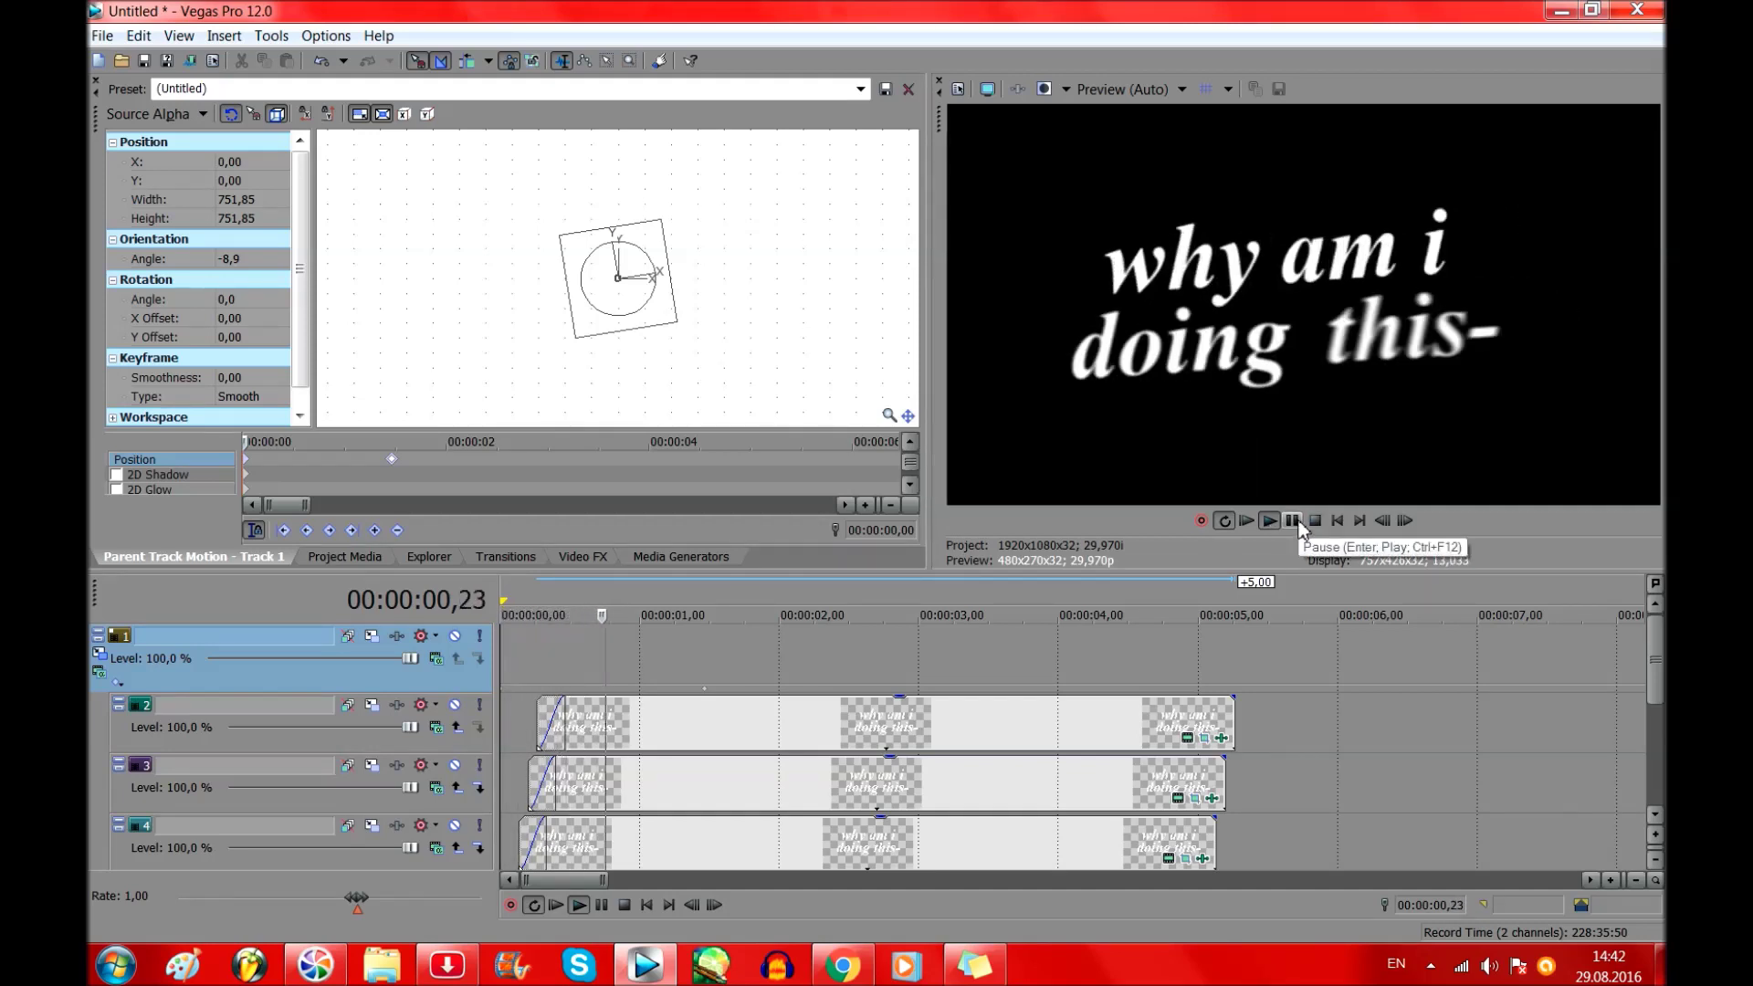
left_click(1294, 522)
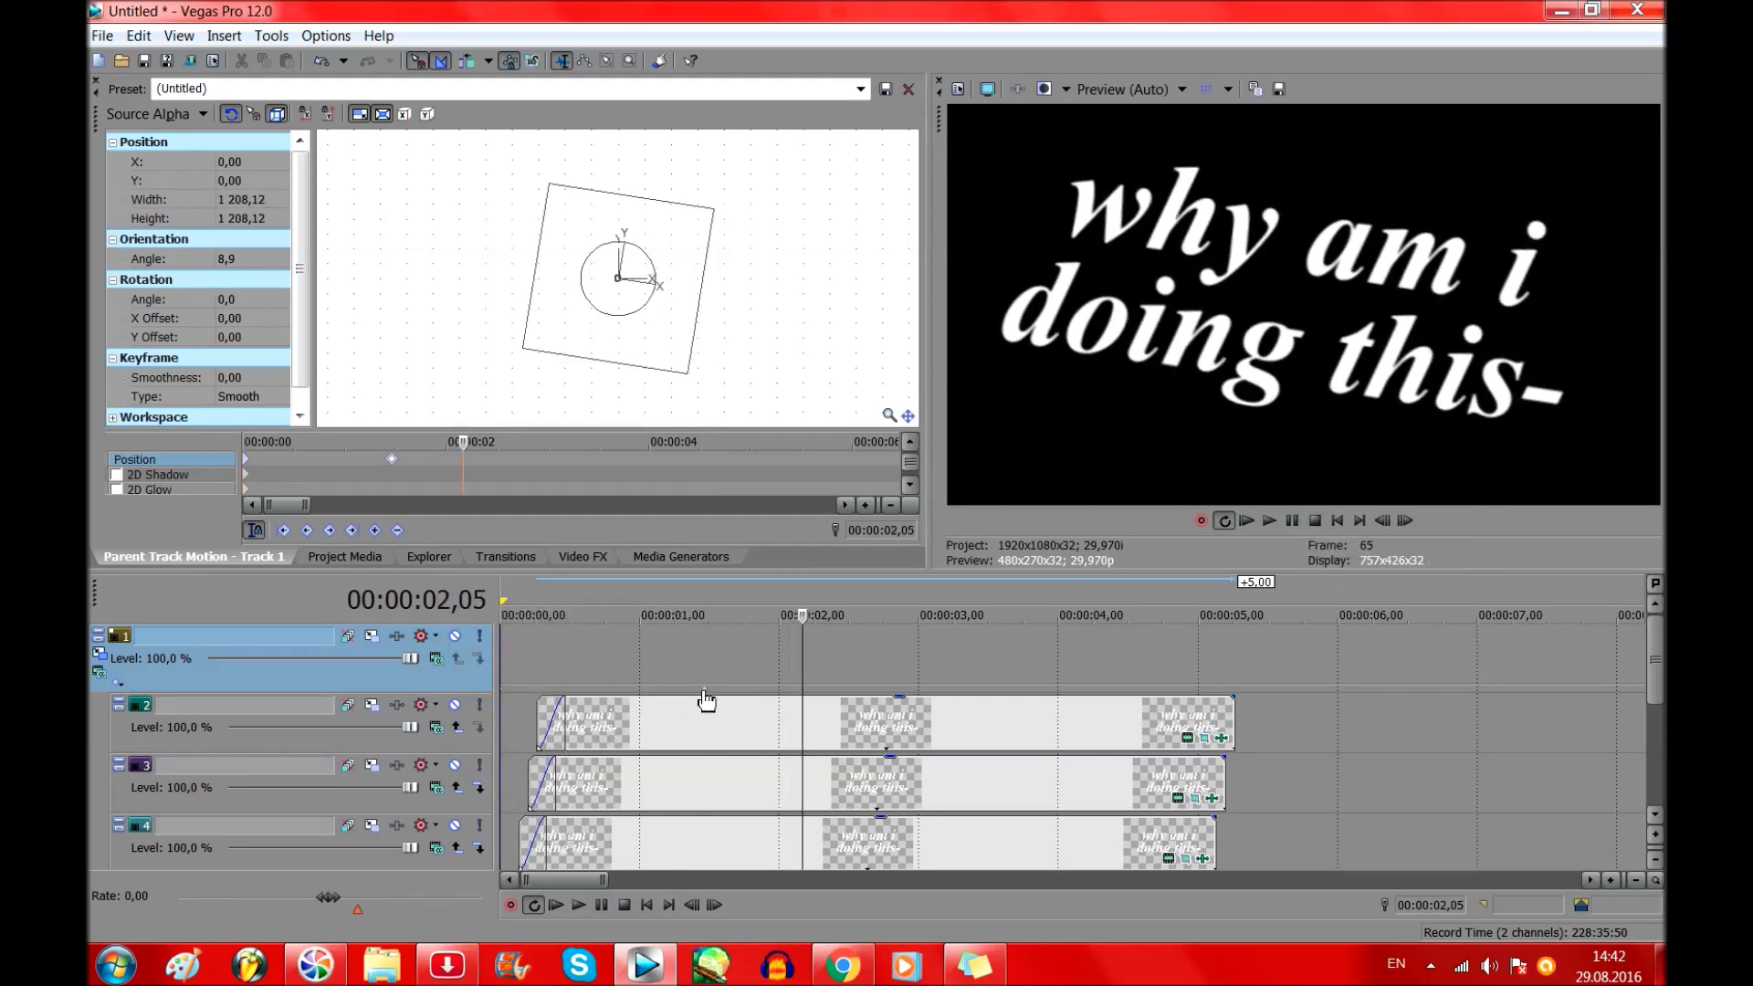
Move the second parent motion keyframe to 00:00:02,17 and reduce it to width 980,65 and angle 3,5.
left_click(245, 460)
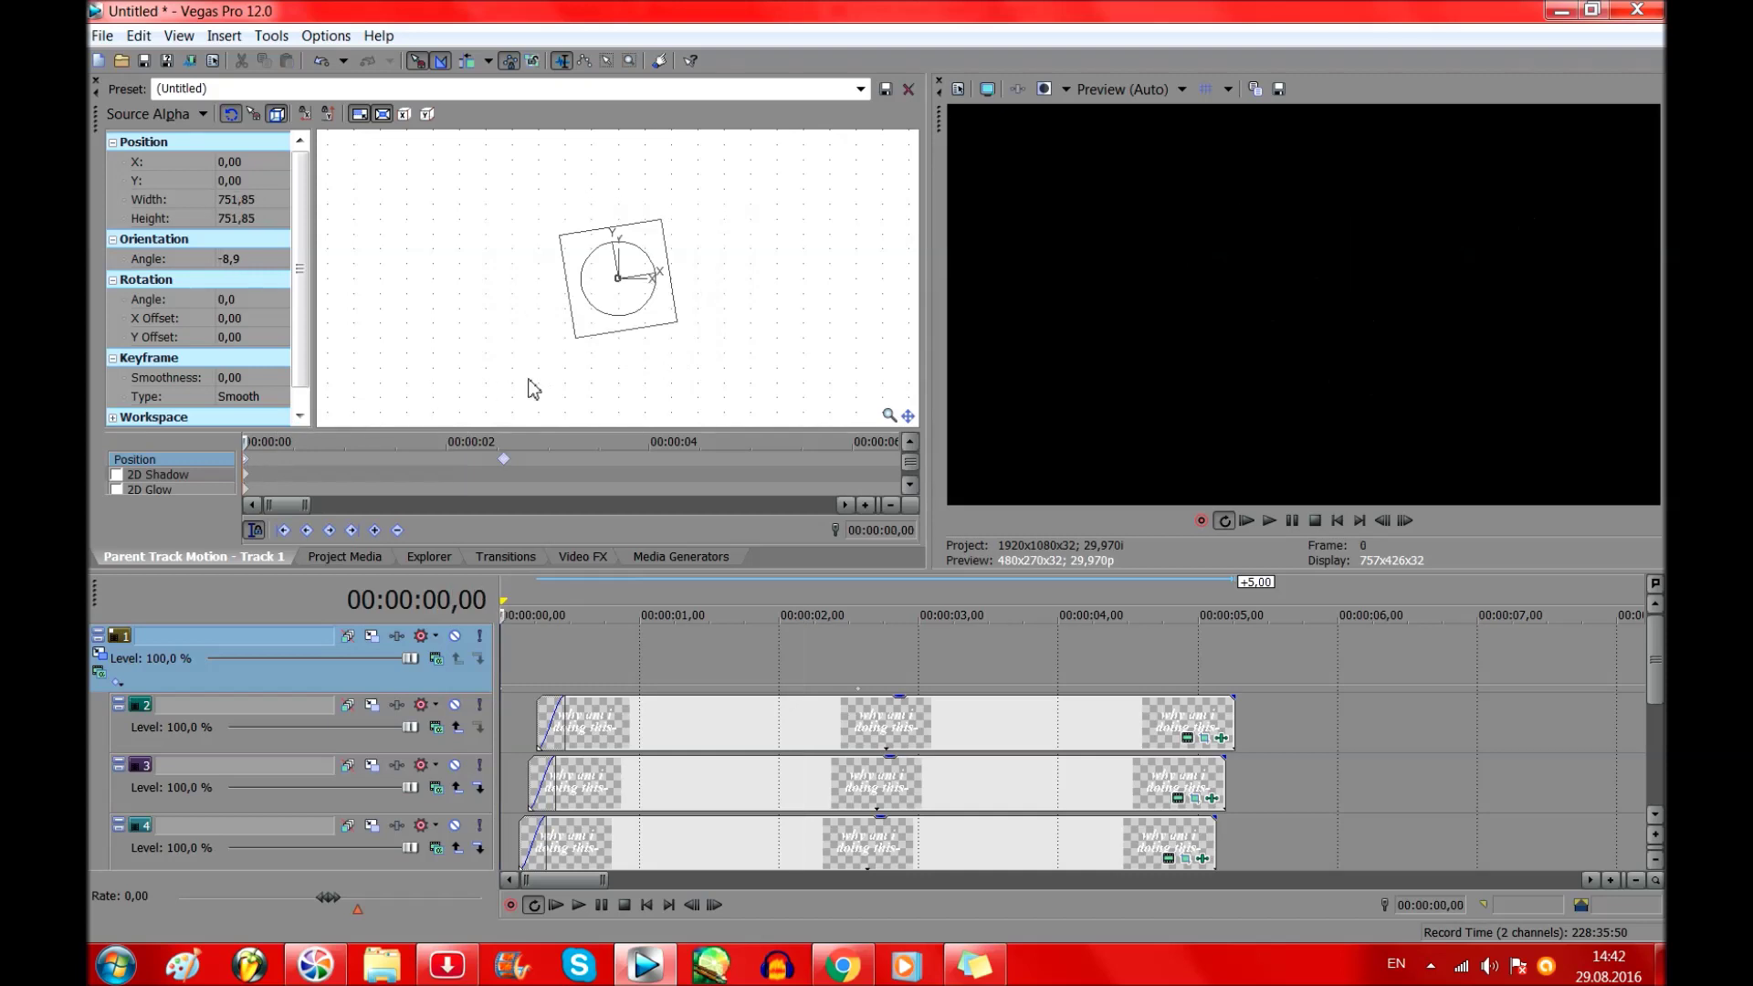
left_click(505, 460)
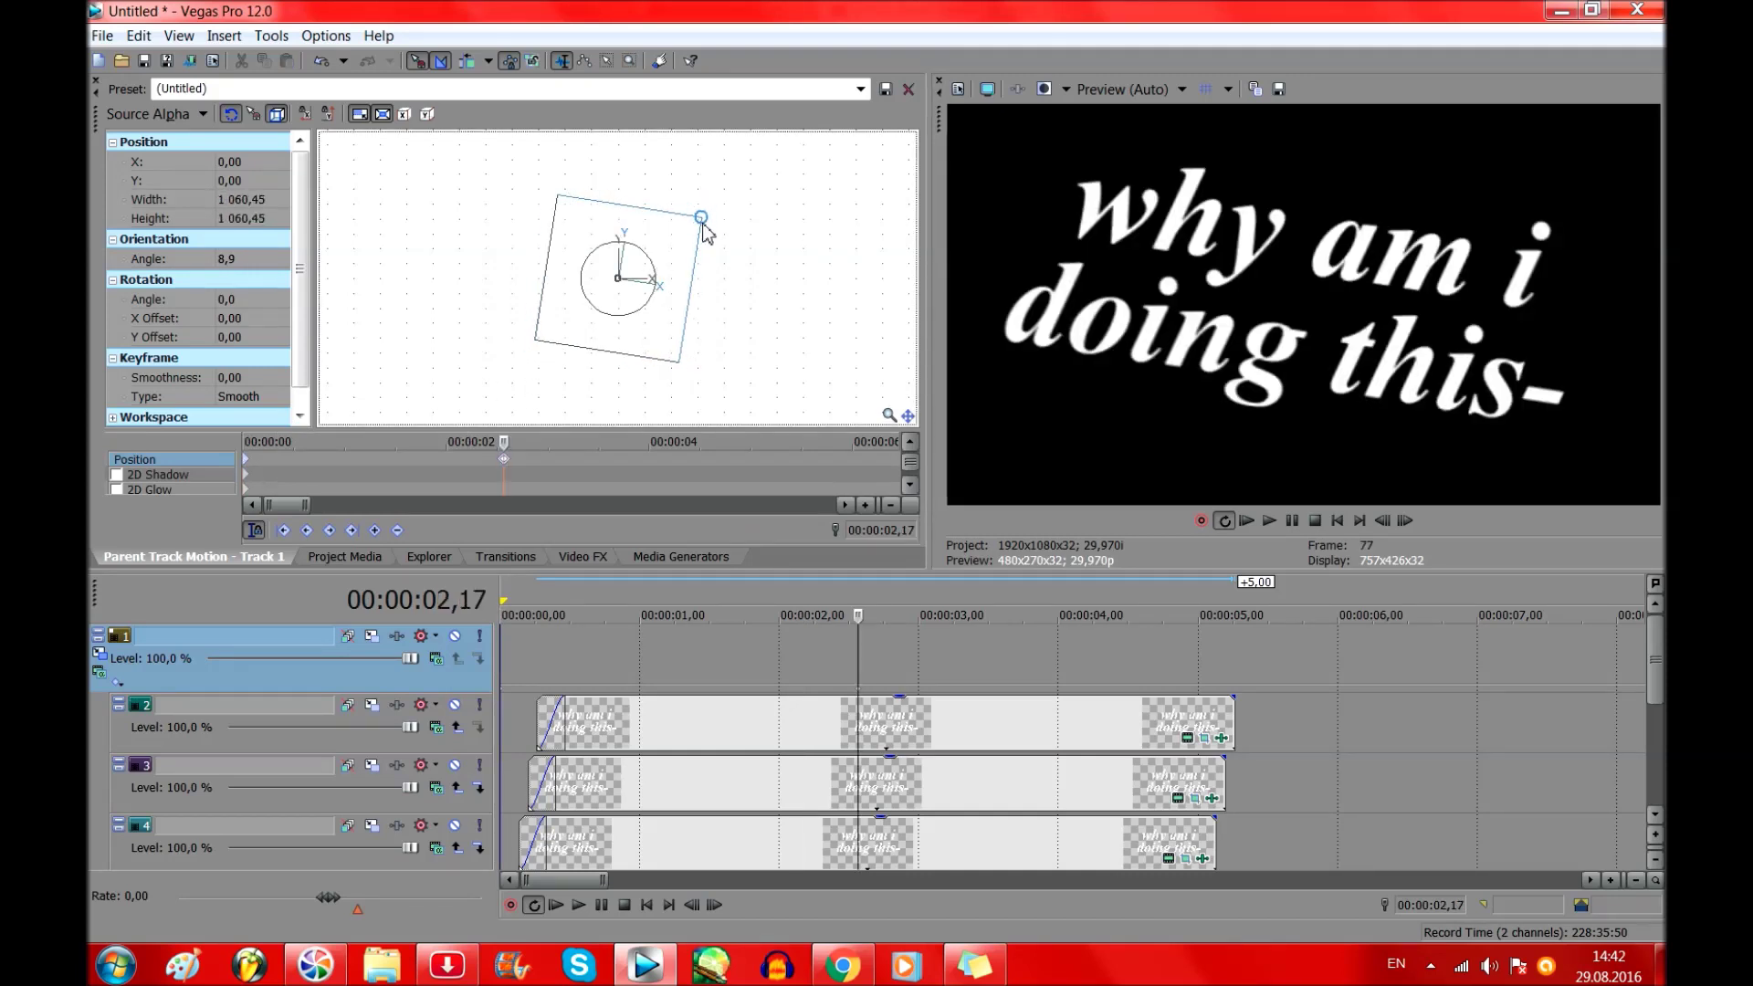
left_click_drag(657, 263, 680, 248)
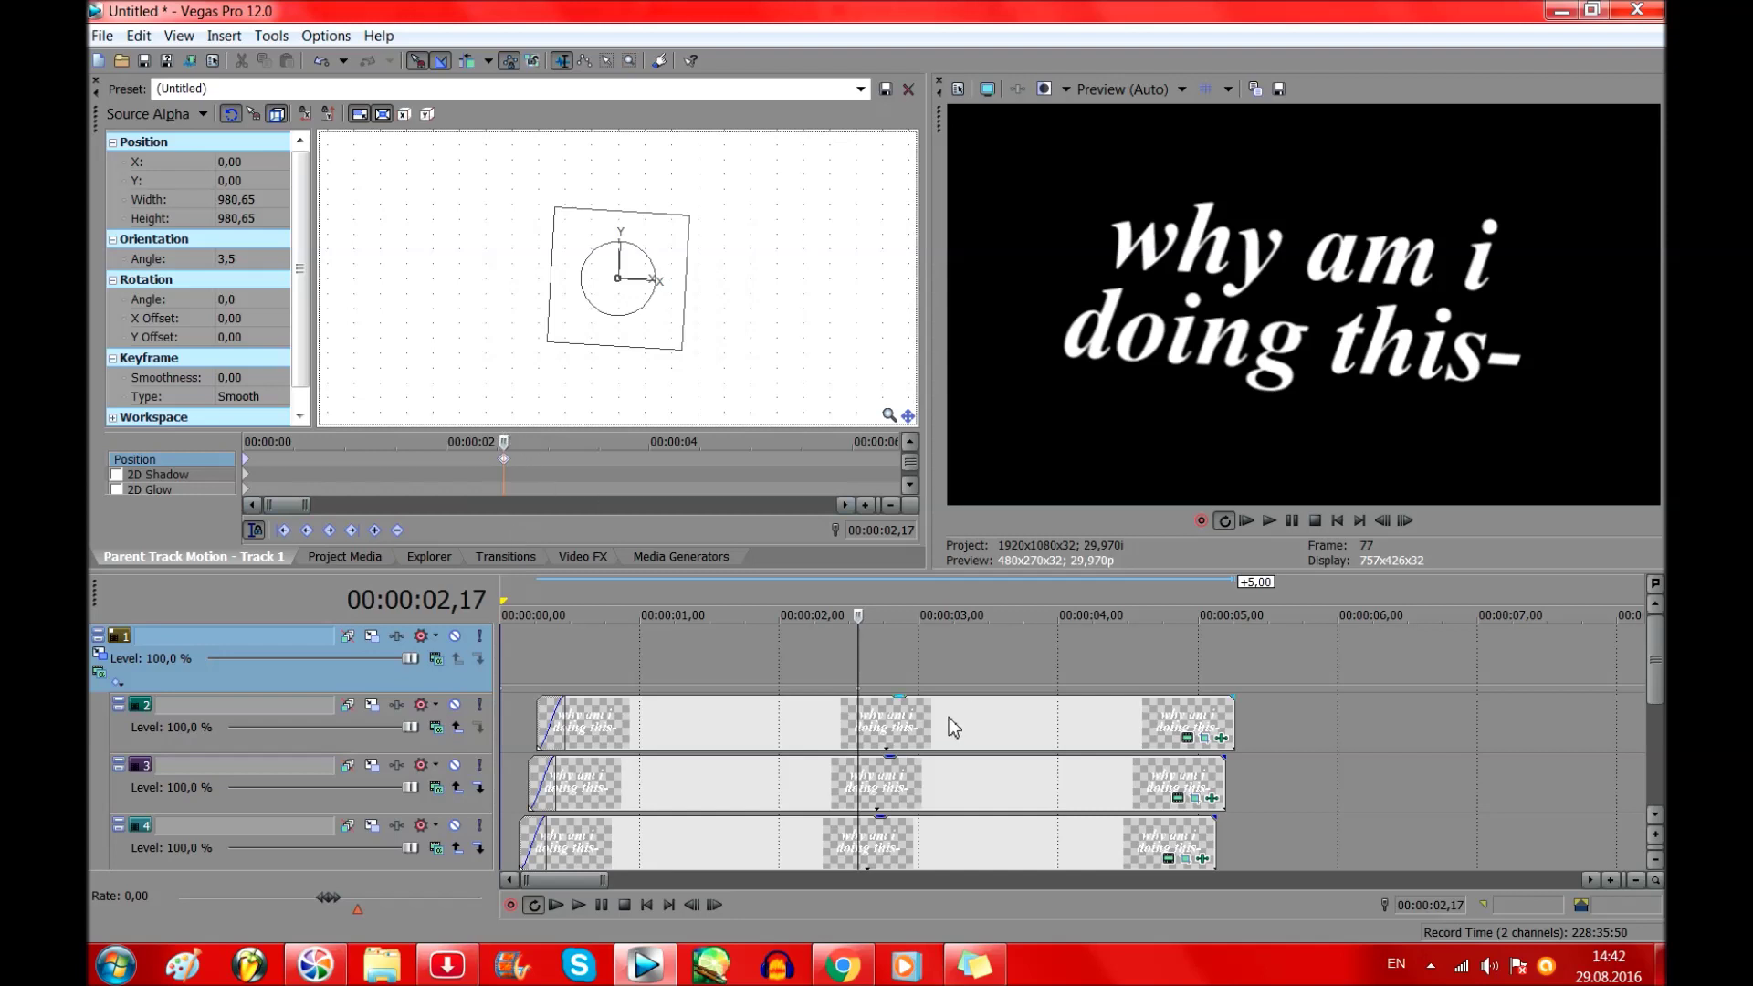
Select the time range from the start to 00:00:02,18 and play back the animation, closing the Parent Track Motion settings.
left_click_drag(866, 588, 93, 364)
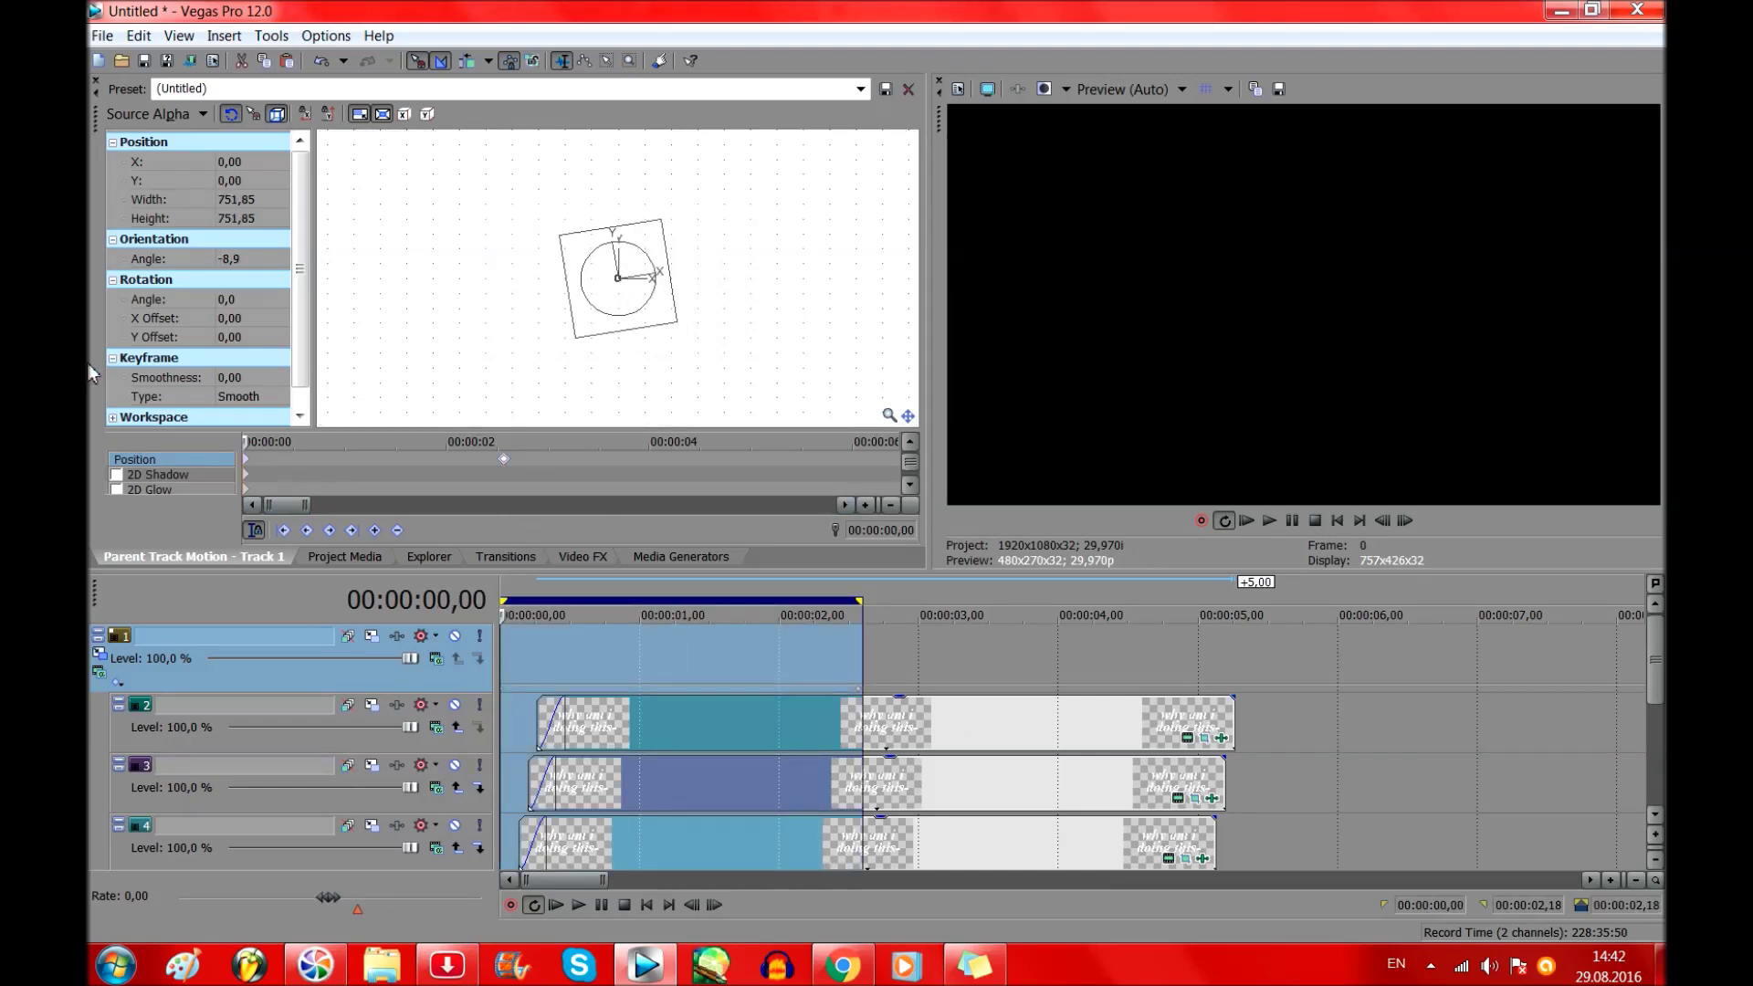
key("space")
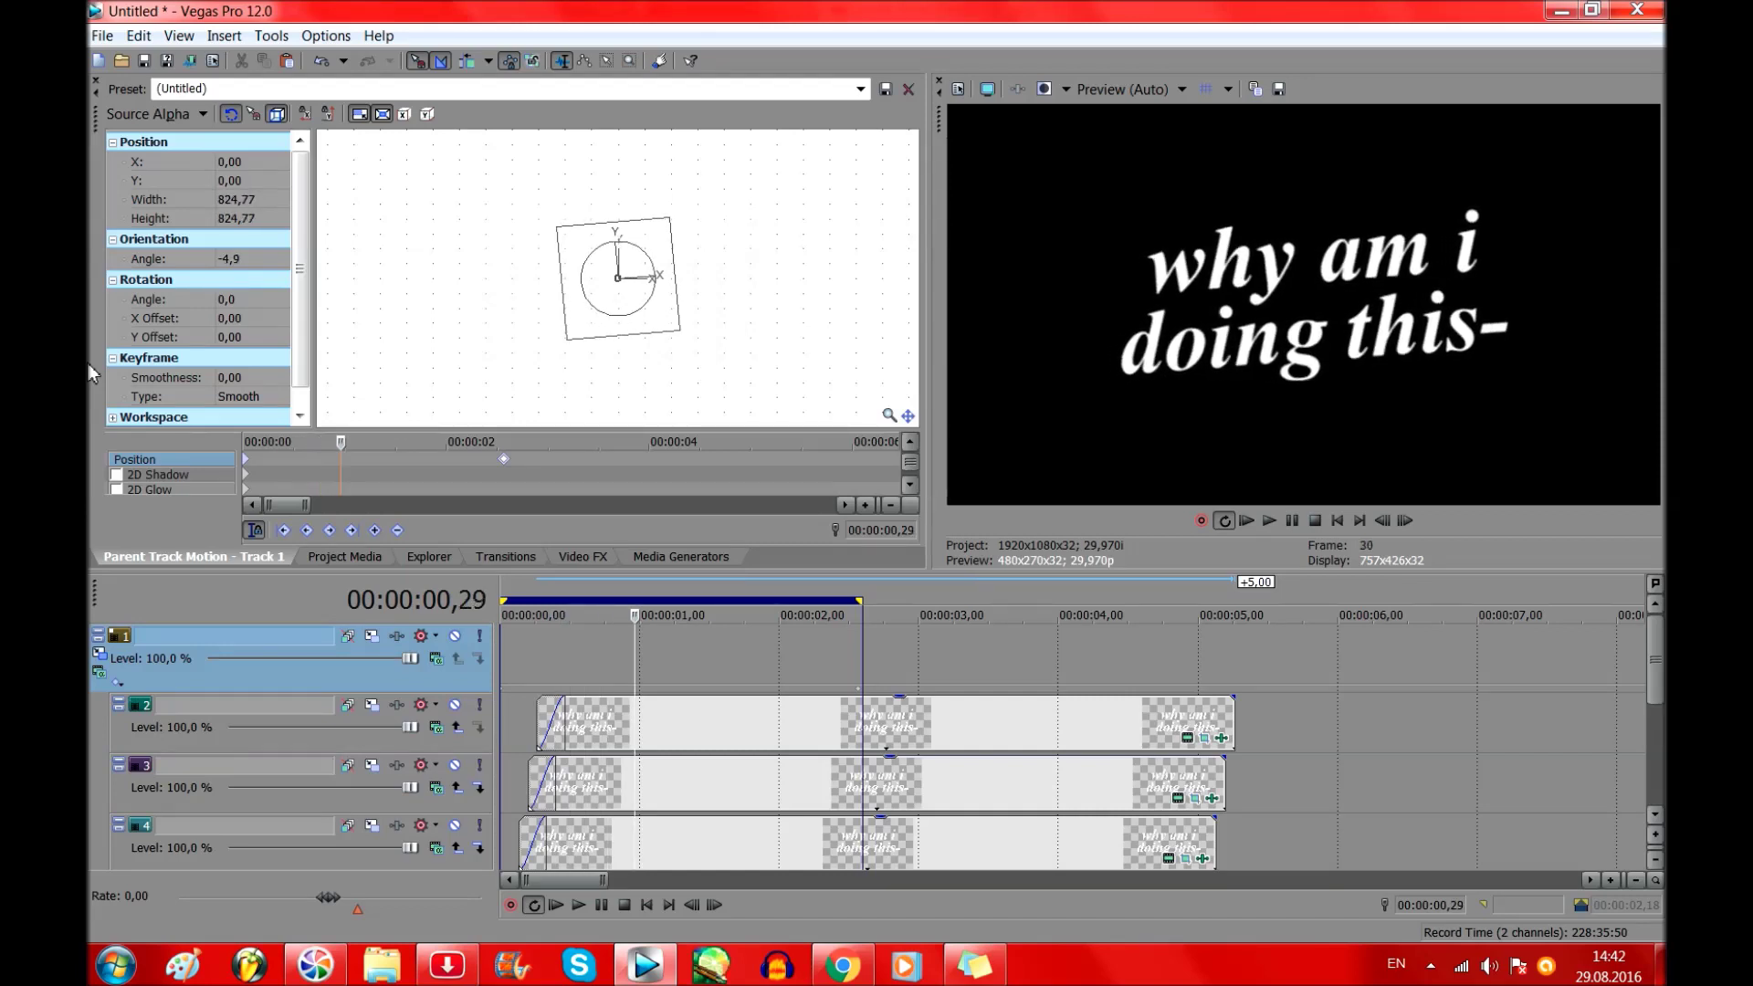
left_click(95, 81)
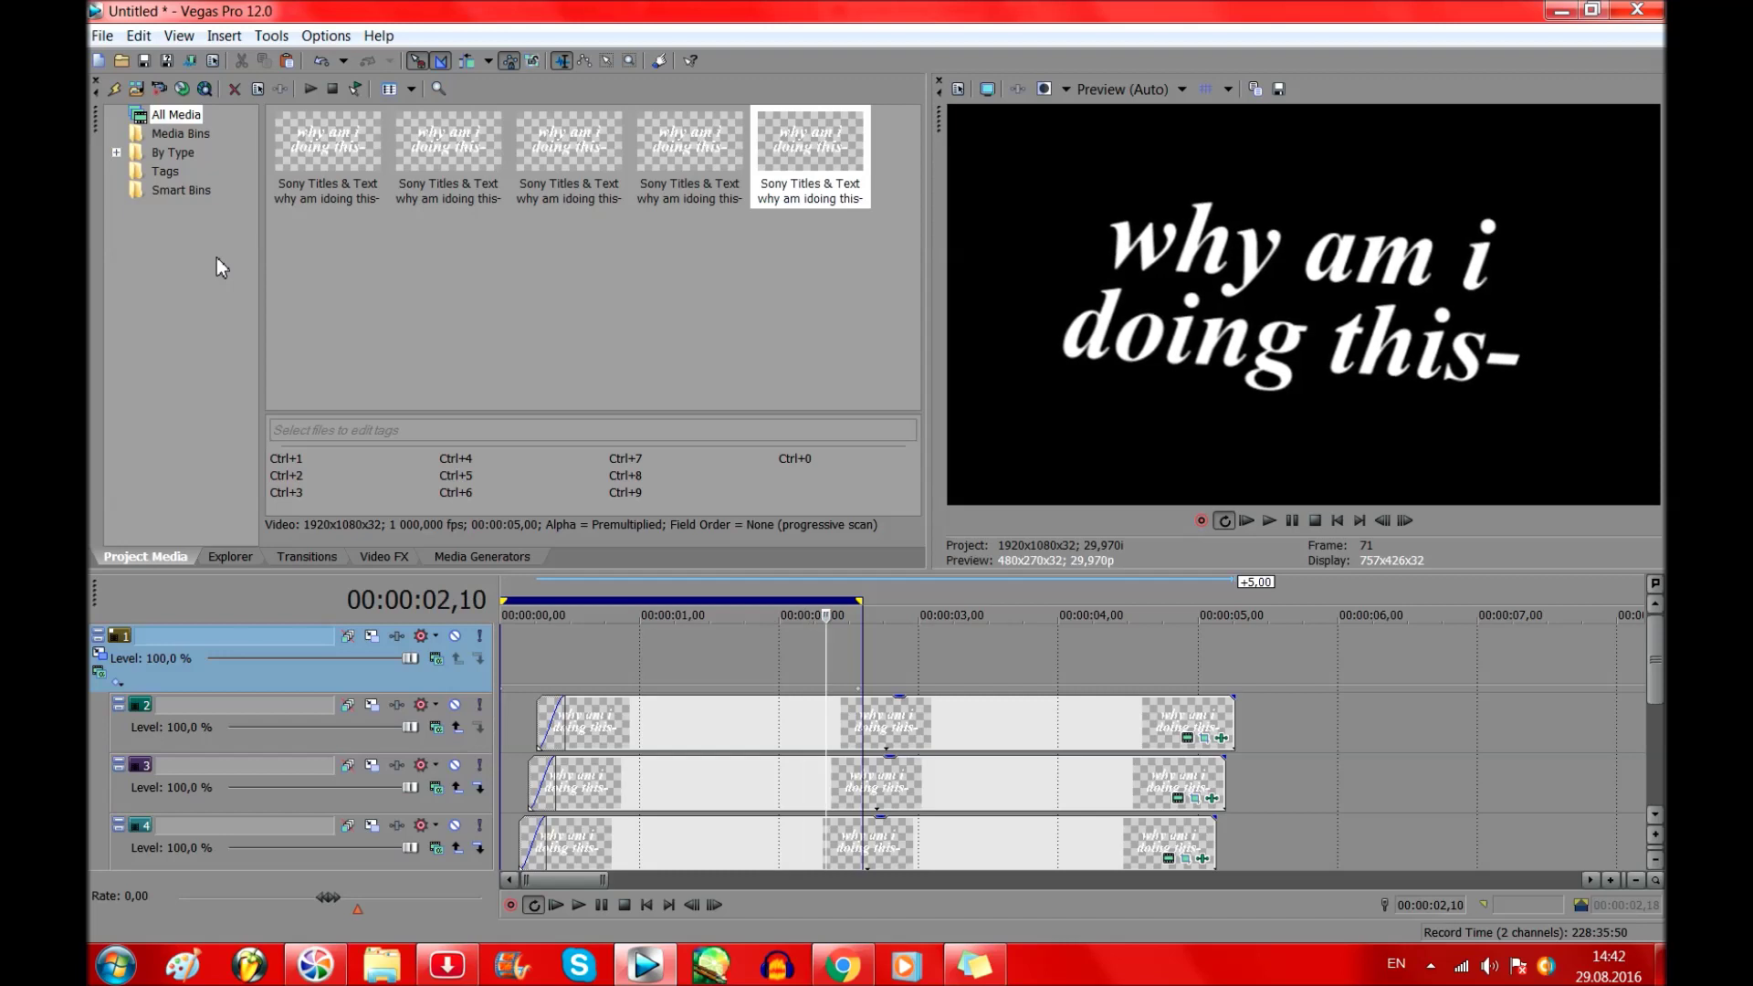
key("space")
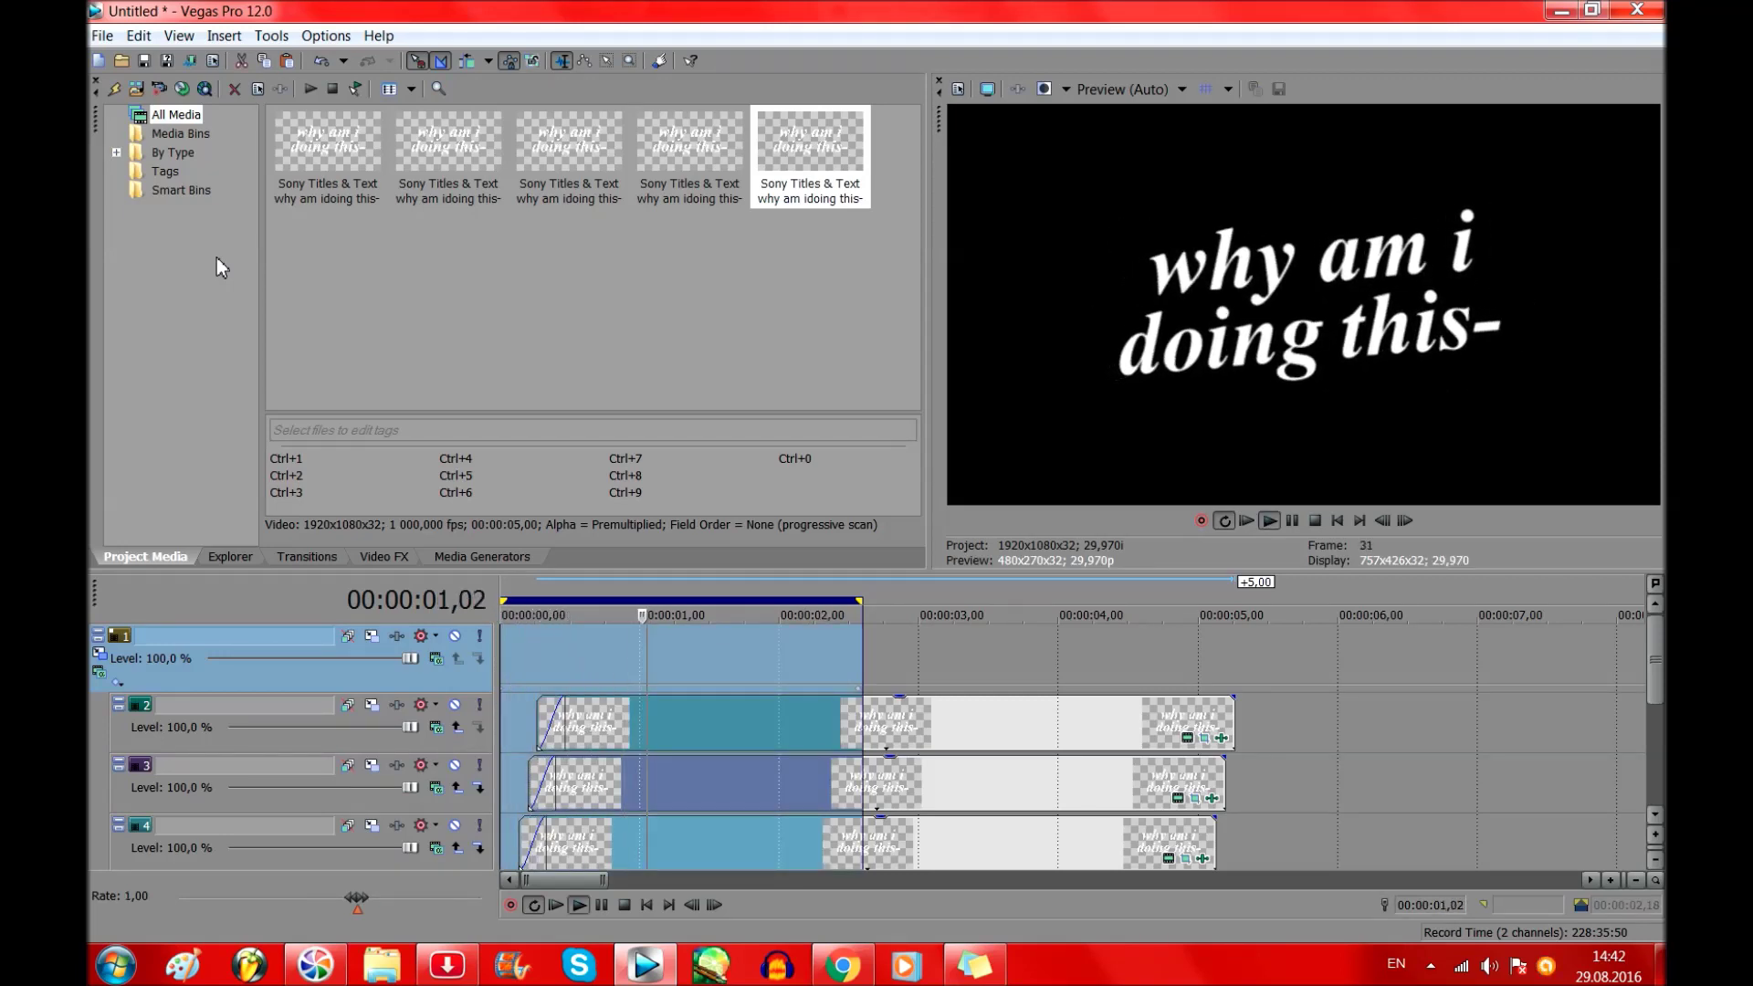